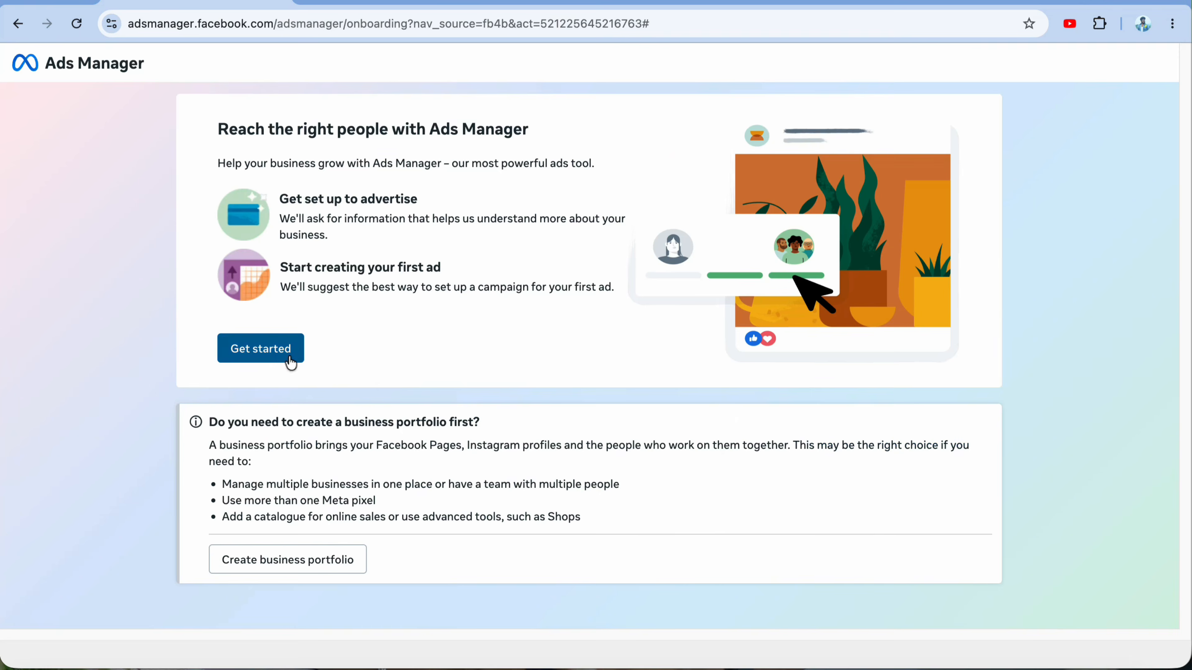
Start the Ads Manager setup, choose Education as the industry, and accept the listed business pages
left_click(290, 357)
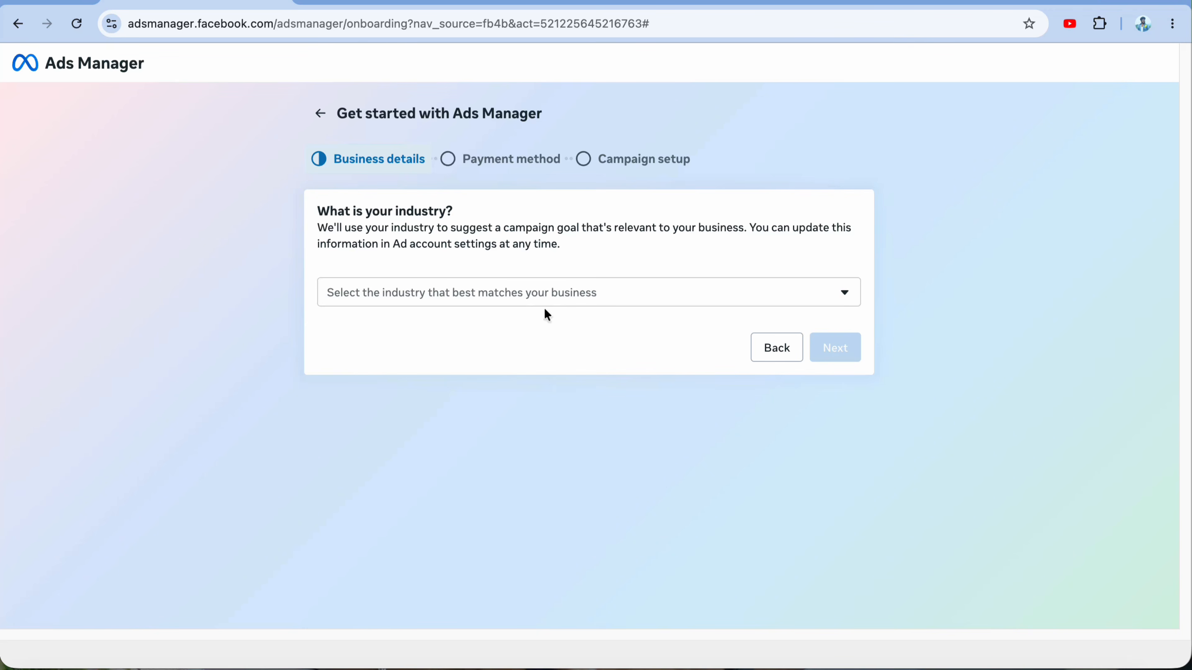
left_click(540, 299)
scroll(429, 485, "down", 10)
scroll(436, 460, "up", 10)
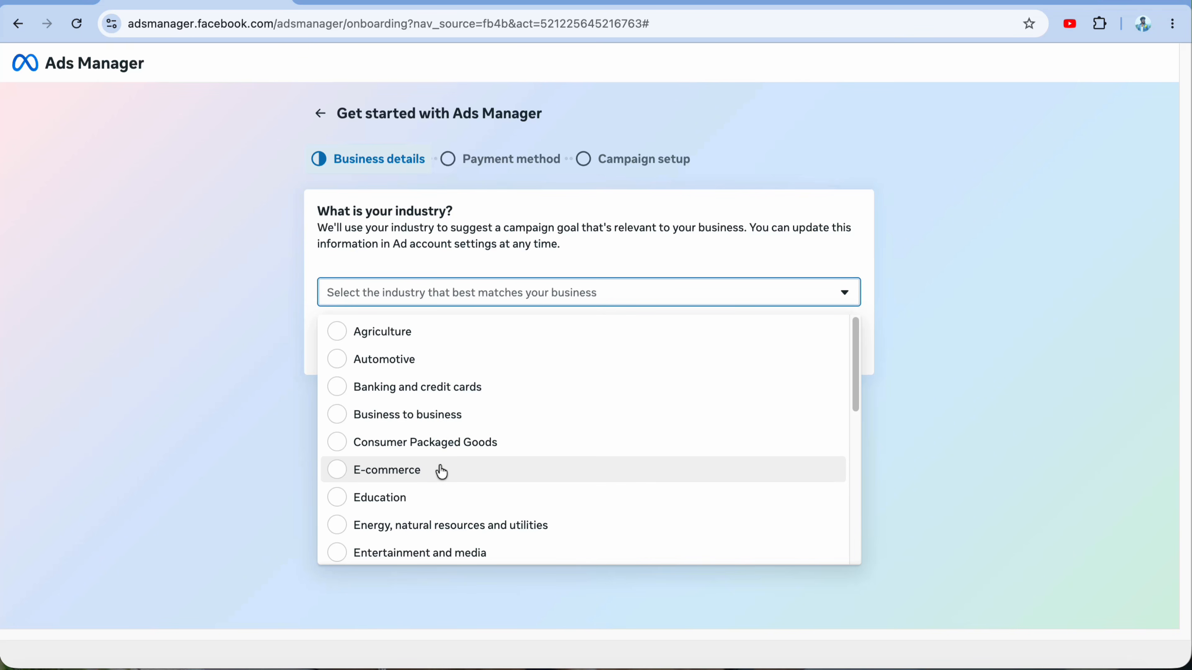
scroll(439, 471, "down", 1)
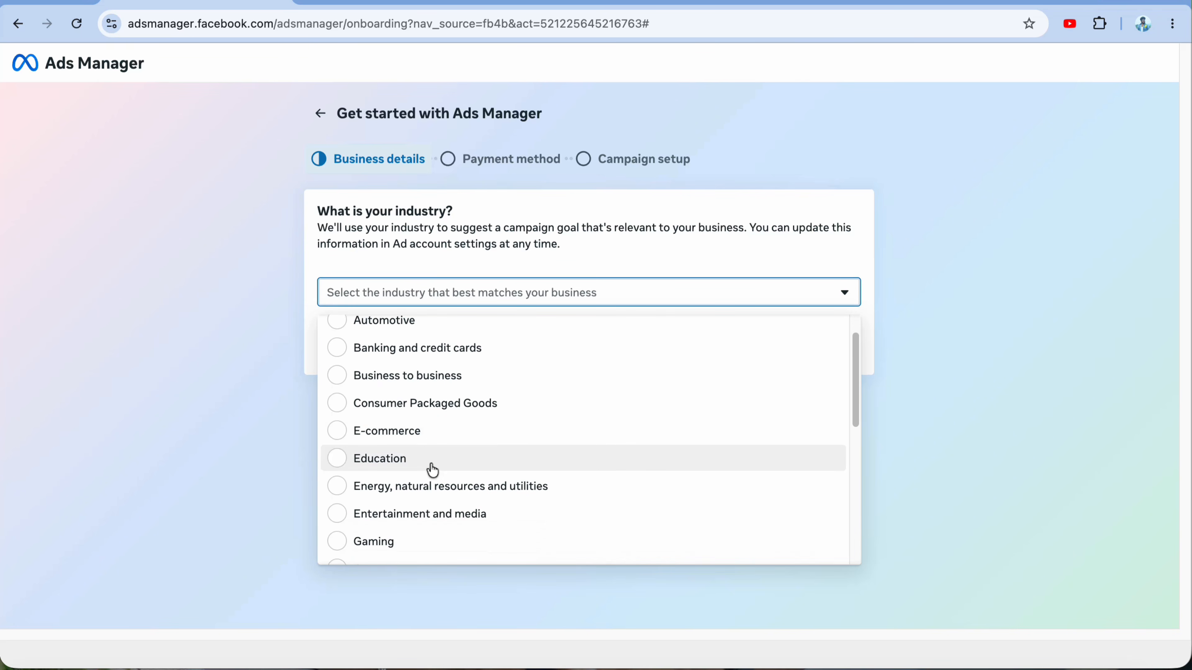
left_click(433, 469)
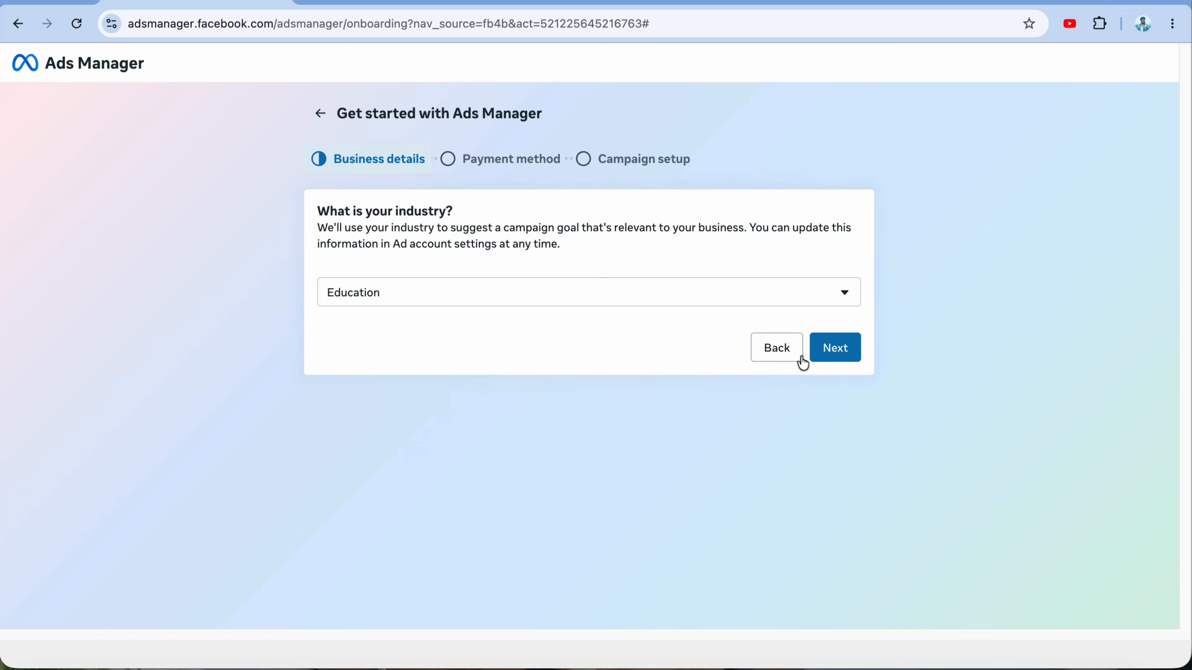
left_click(828, 359)
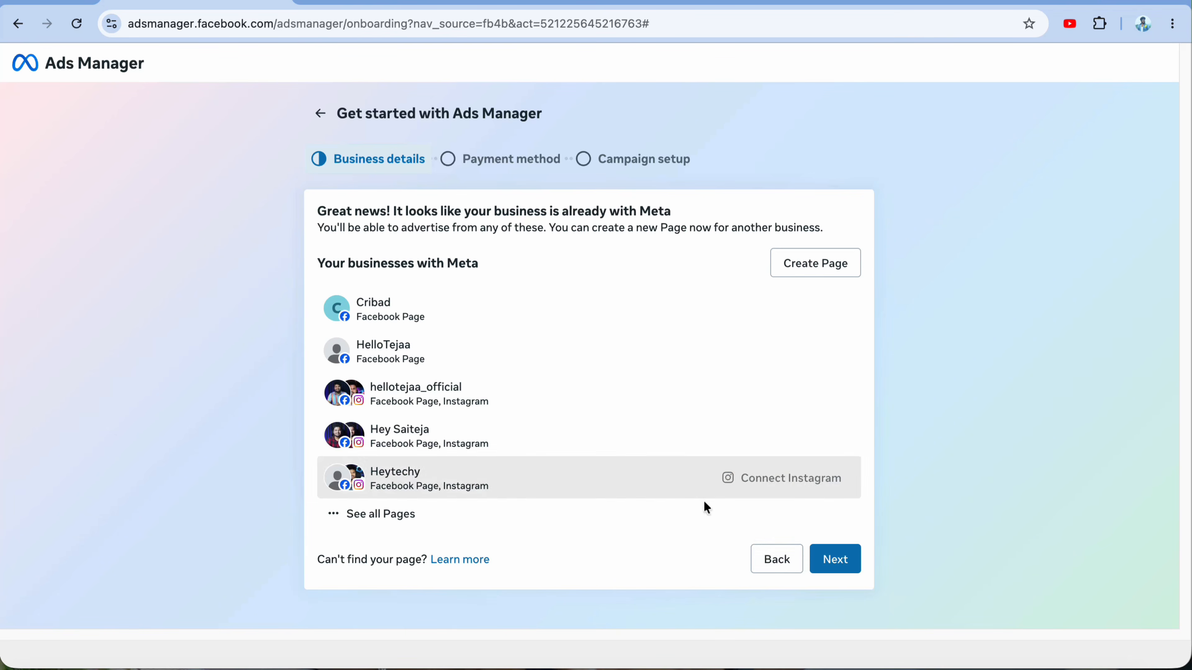
left_click(828, 562)
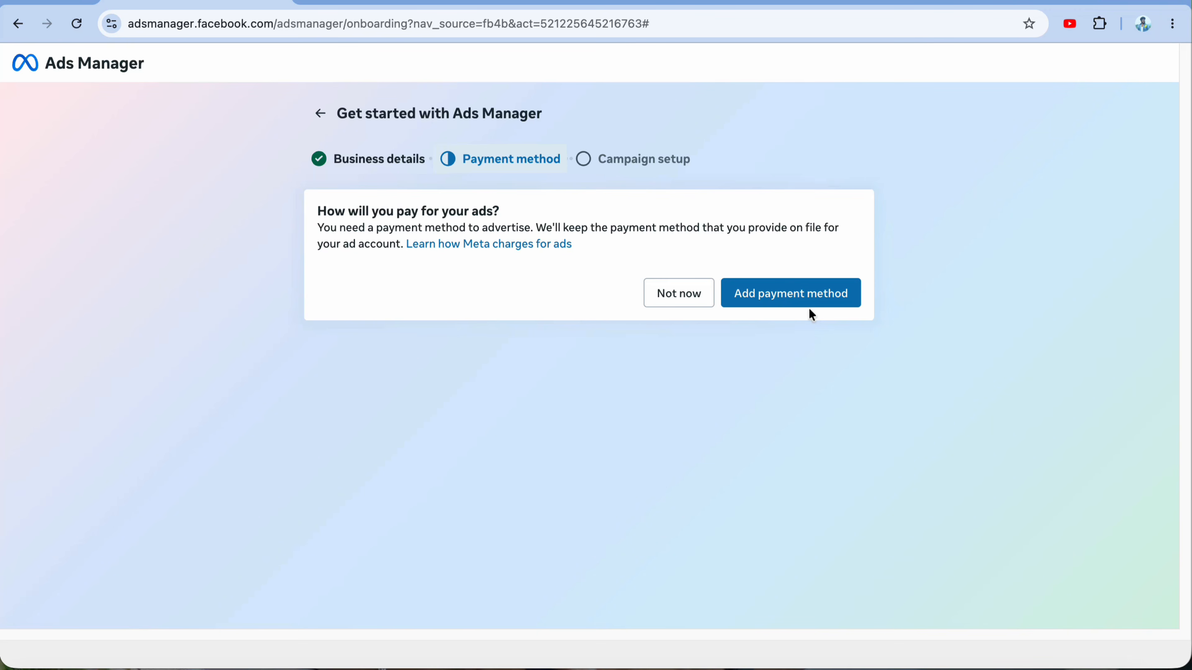
Skip adding a payment method for now and choose Leads as the first campaign's main goal
left_click(808, 305)
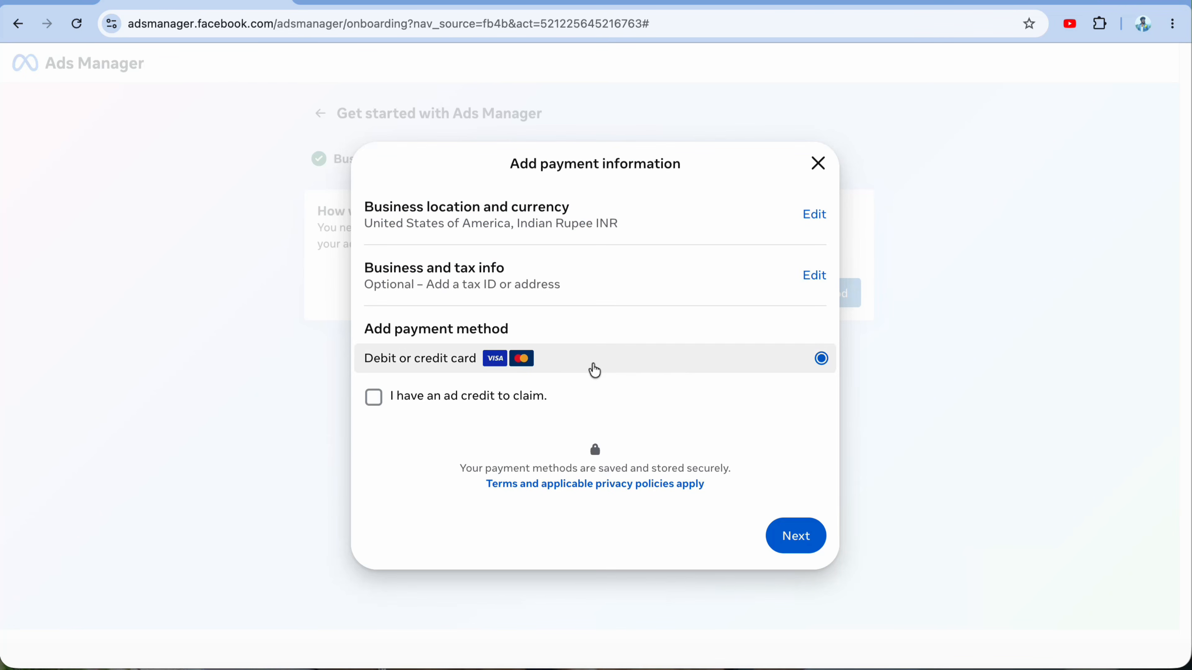
key("Escape")
left_click(698, 299)
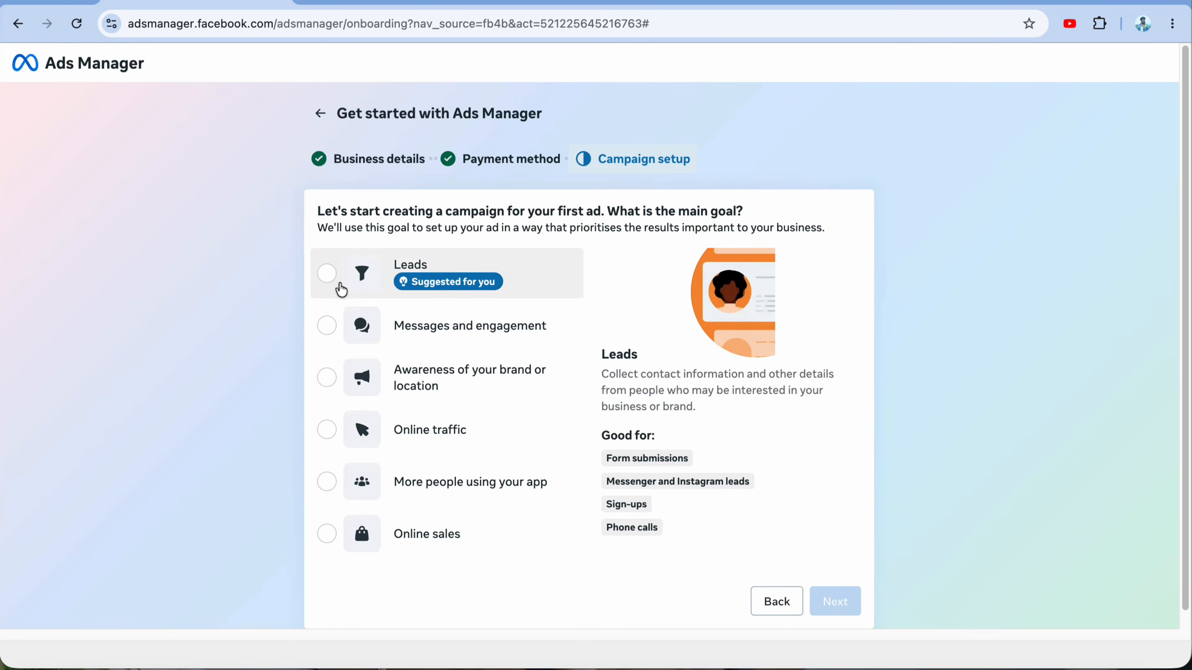
left_click(328, 275)
left_click(845, 604)
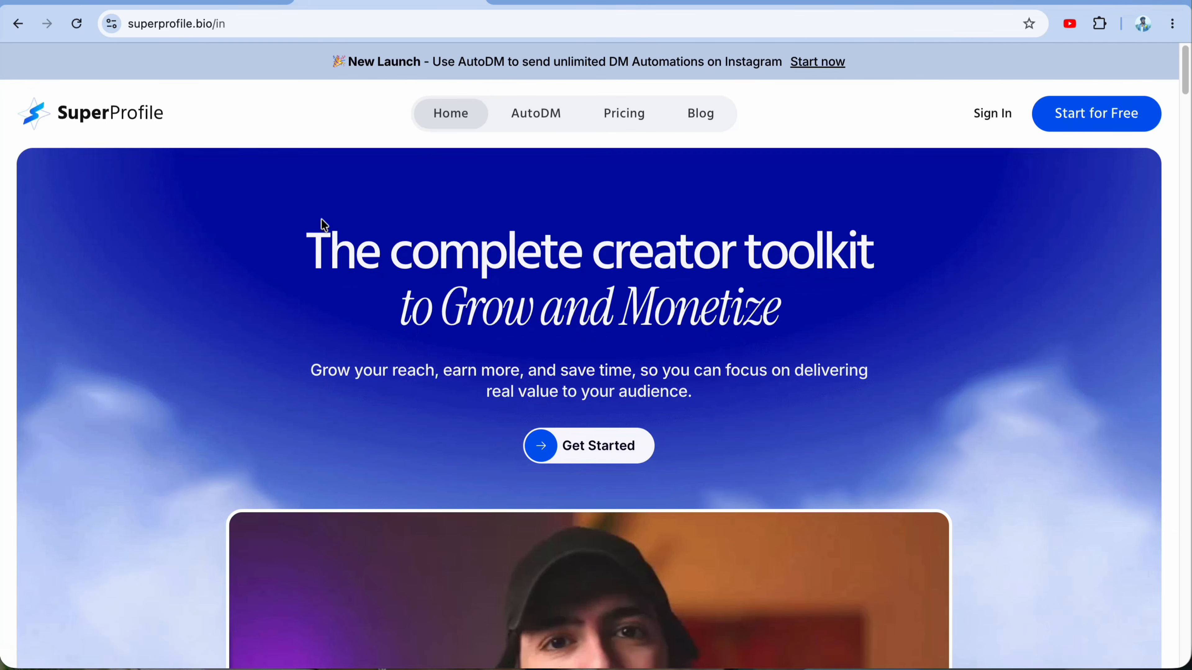
Switch to SuperProfile, enter the creator dashboard, and open the app for selling digital products
left_click(1077, 127)
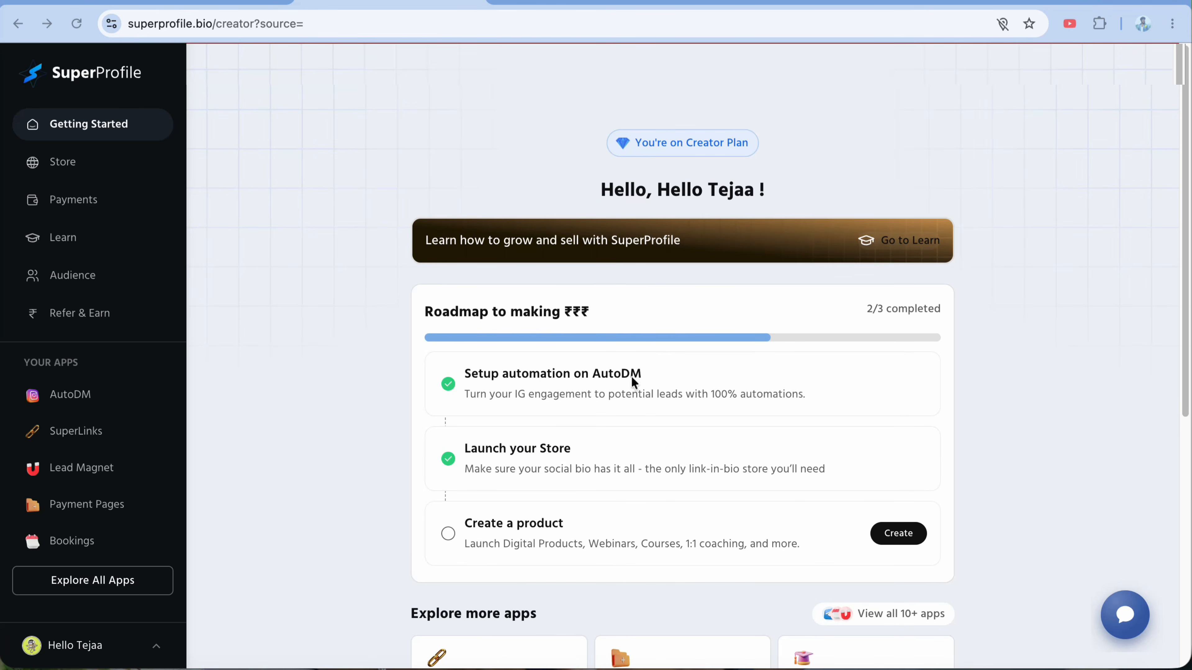
scroll(647, 387, "down", 2)
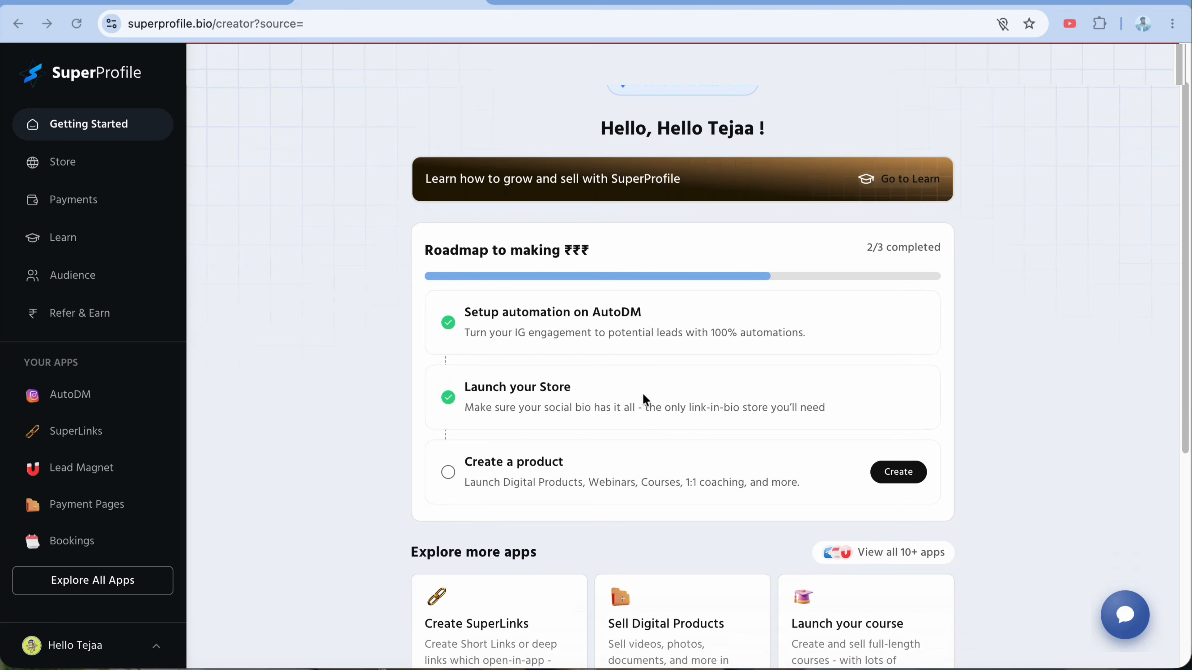
scroll(643, 384, "down", 5)
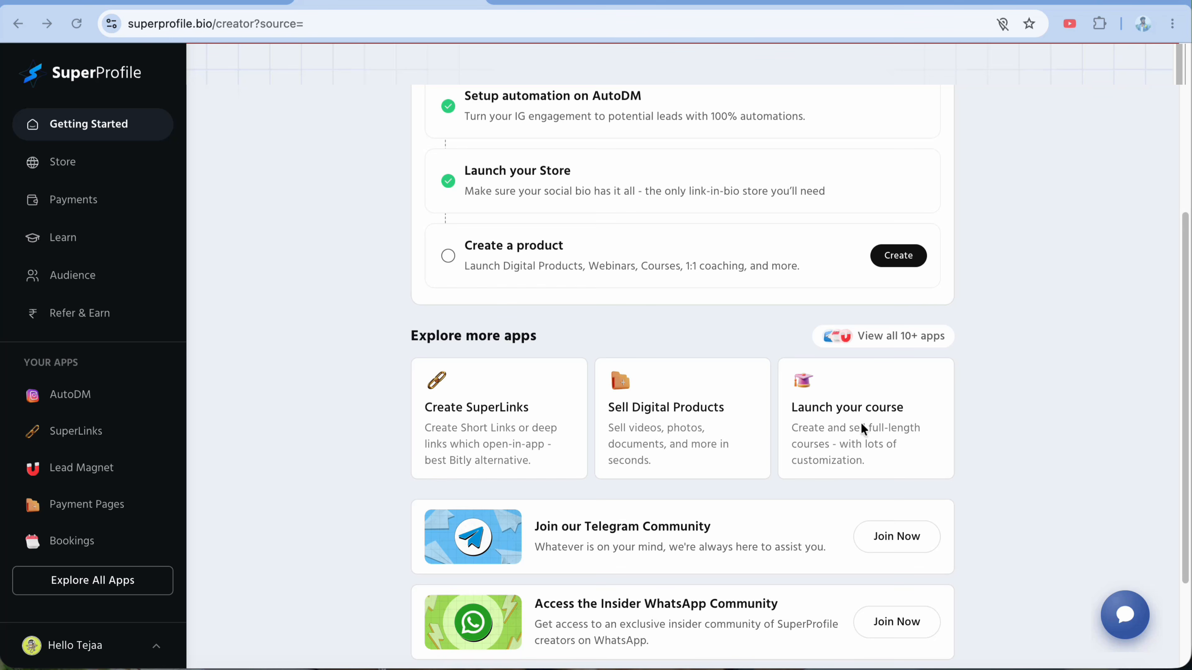
left_click(677, 414)
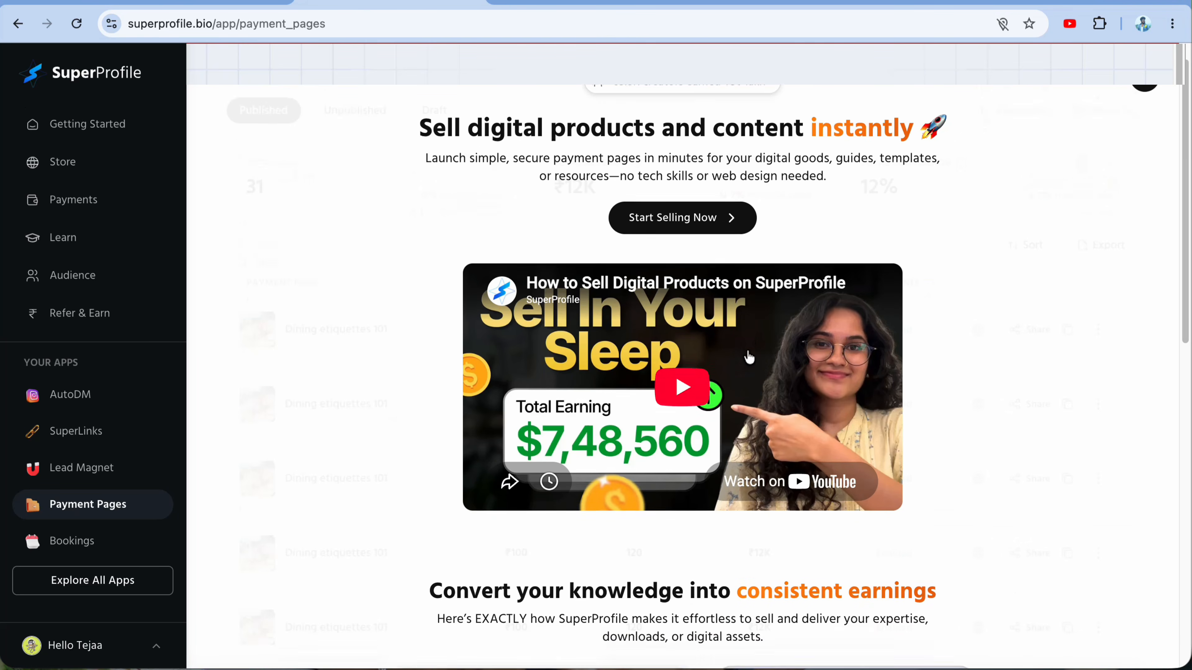
Start a new payment page with Digital Products as the type of product to sell
scroll(748, 361, "down", 15)
scroll(750, 364, "up", 15)
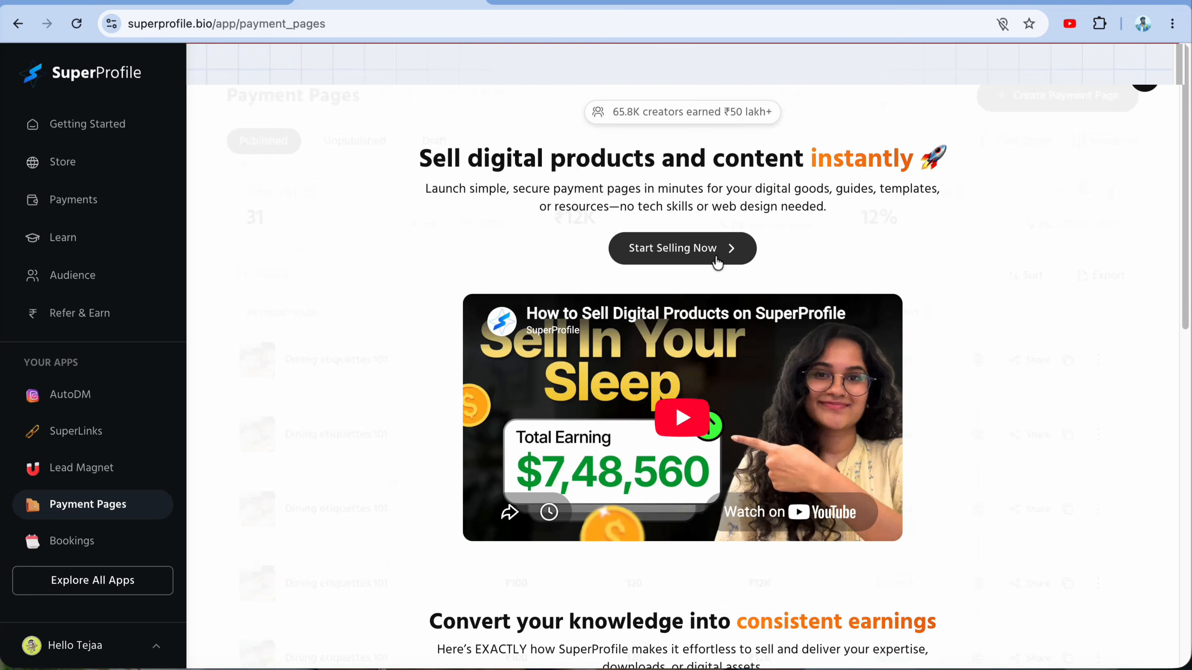
left_click(717, 262)
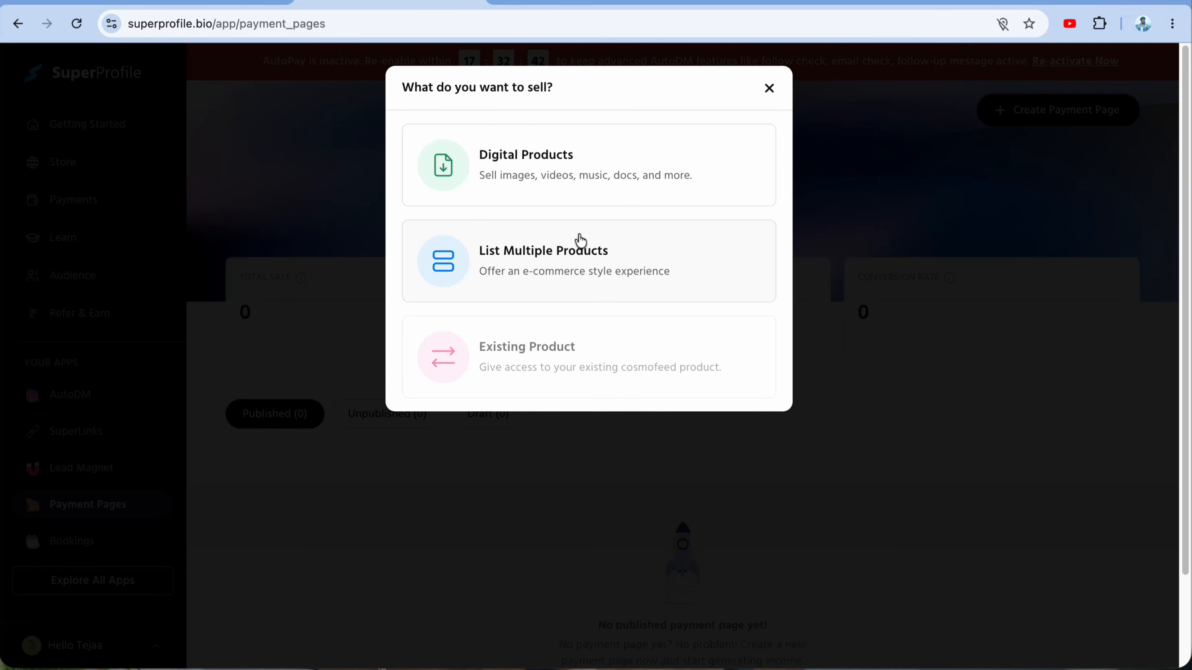
left_click(584, 181)
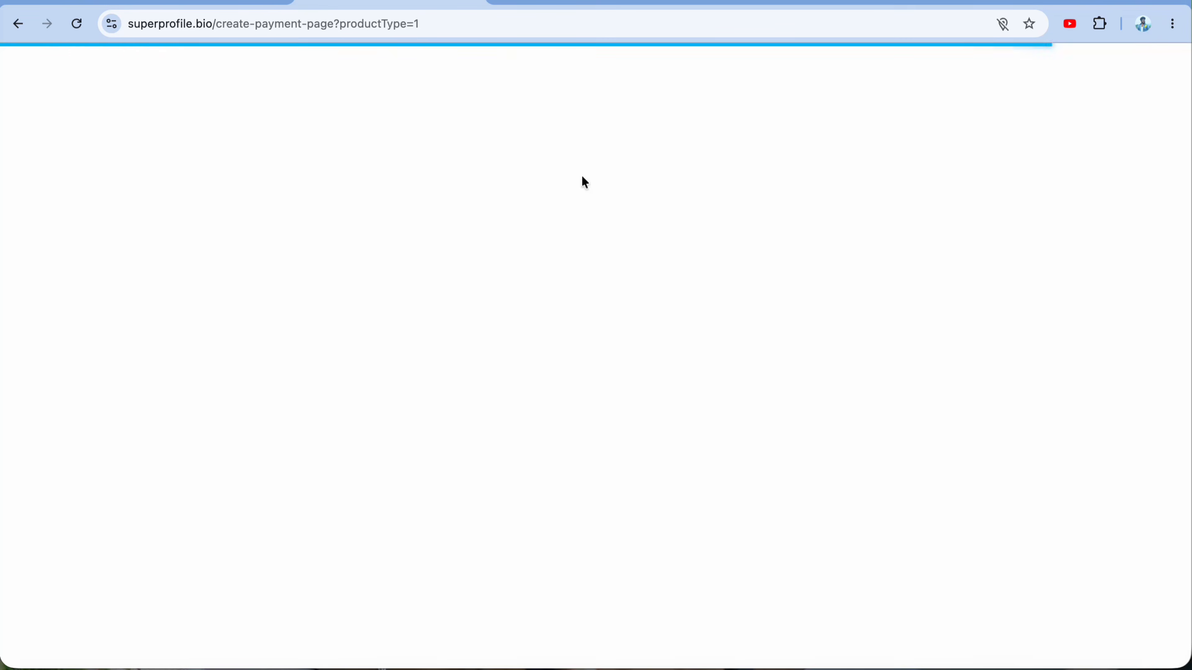
Title the payment page "AI Content Creation Course" and upload Business_with_ESA_pillars.jpg as its cover image
left_click_drag(281, 182, 39, 173)
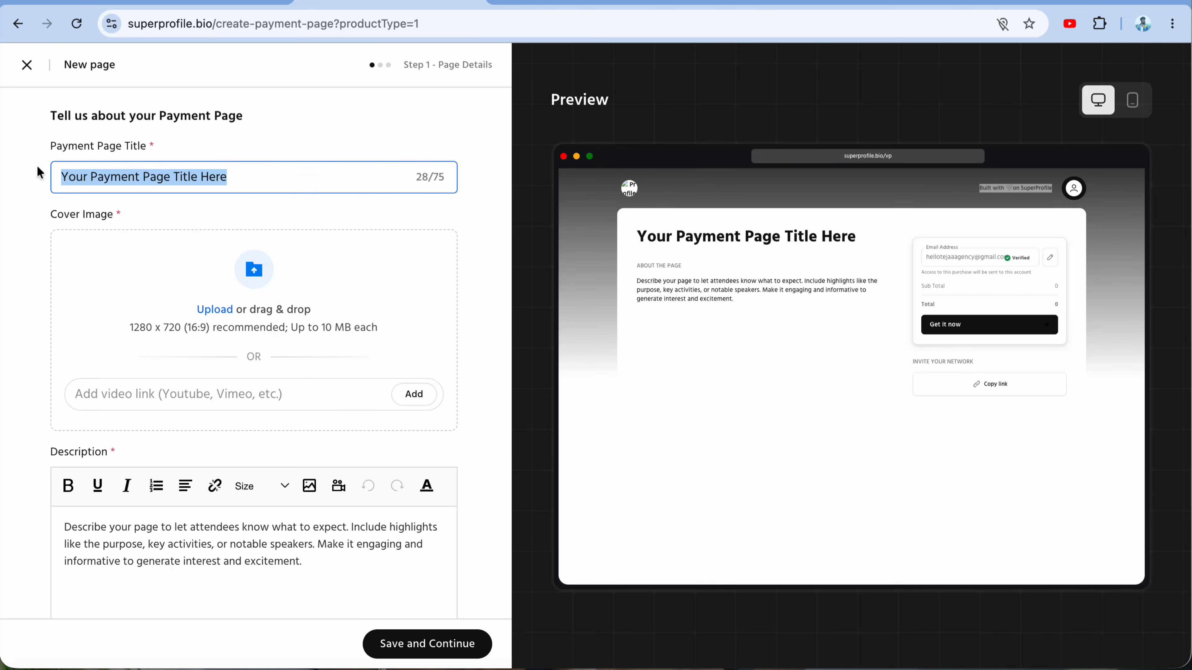
key("BackSpace")
type("AI Content Creation Course")
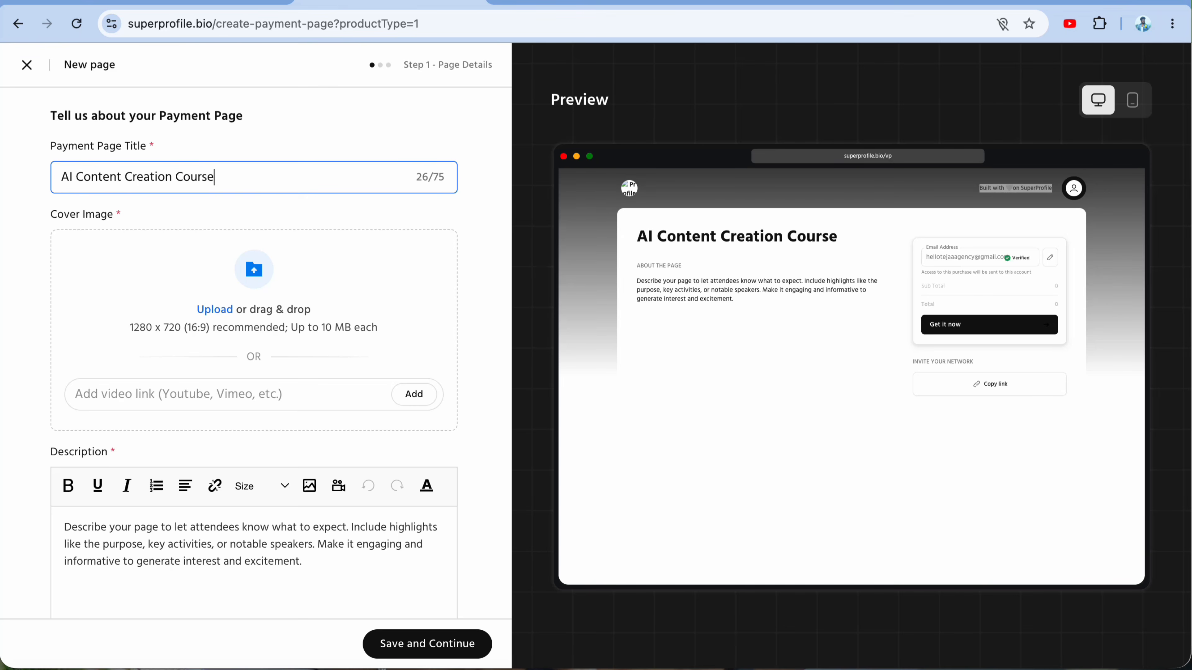
left_click(226, 295)
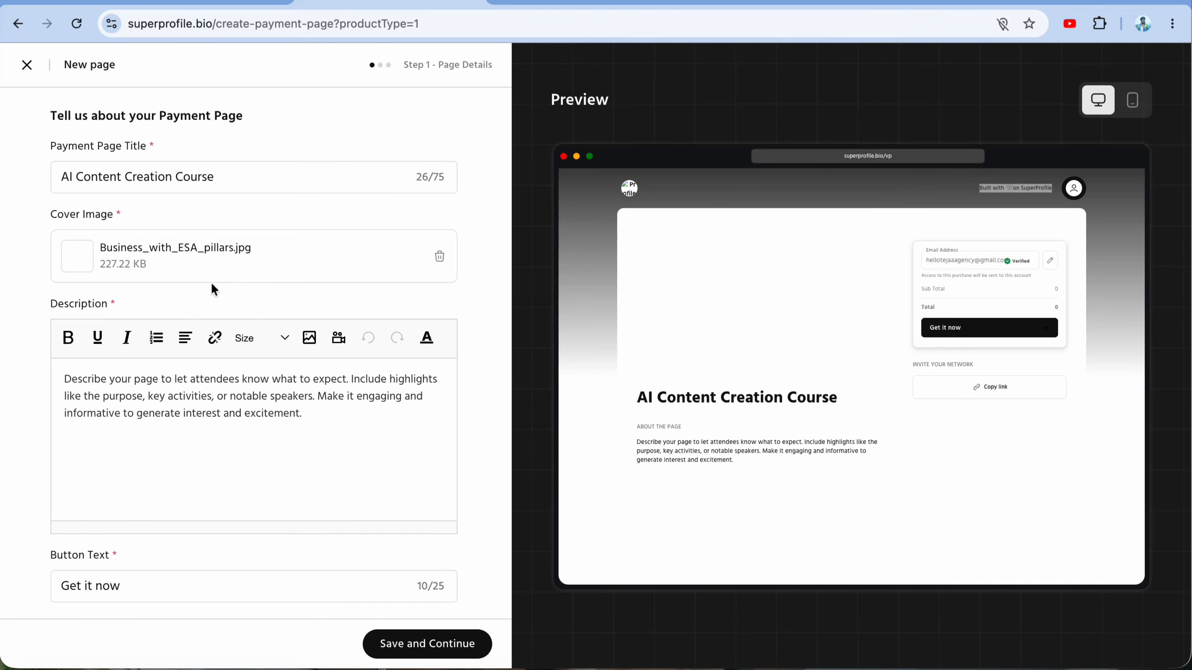
Change the payment page's button text to "Buy Now", keeping the placeholder description
scroll(216, 301, "down", 3)
left_click_drag(357, 285, 47, 230)
scroll(160, 399, "down", 1)
left_click_drag(160, 399, 43, 388)
type("Buy Now")
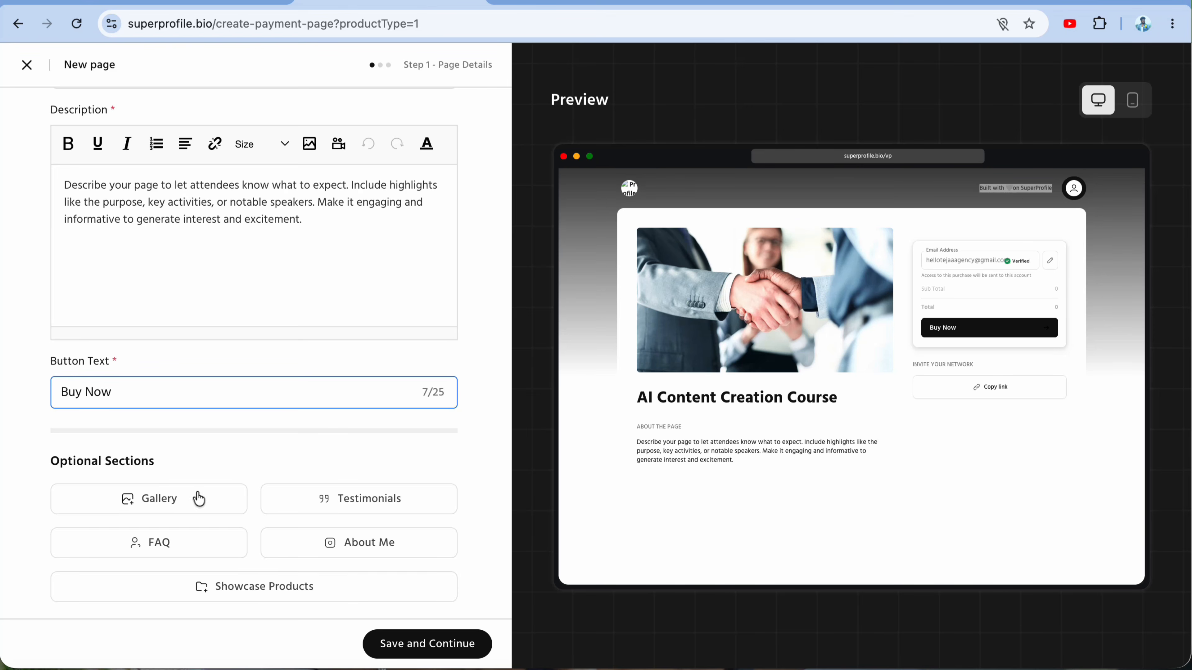
Add a five-star testimonial with the reviewer's name and the comment "Superb Course Thanks for it"
left_click(184, 499)
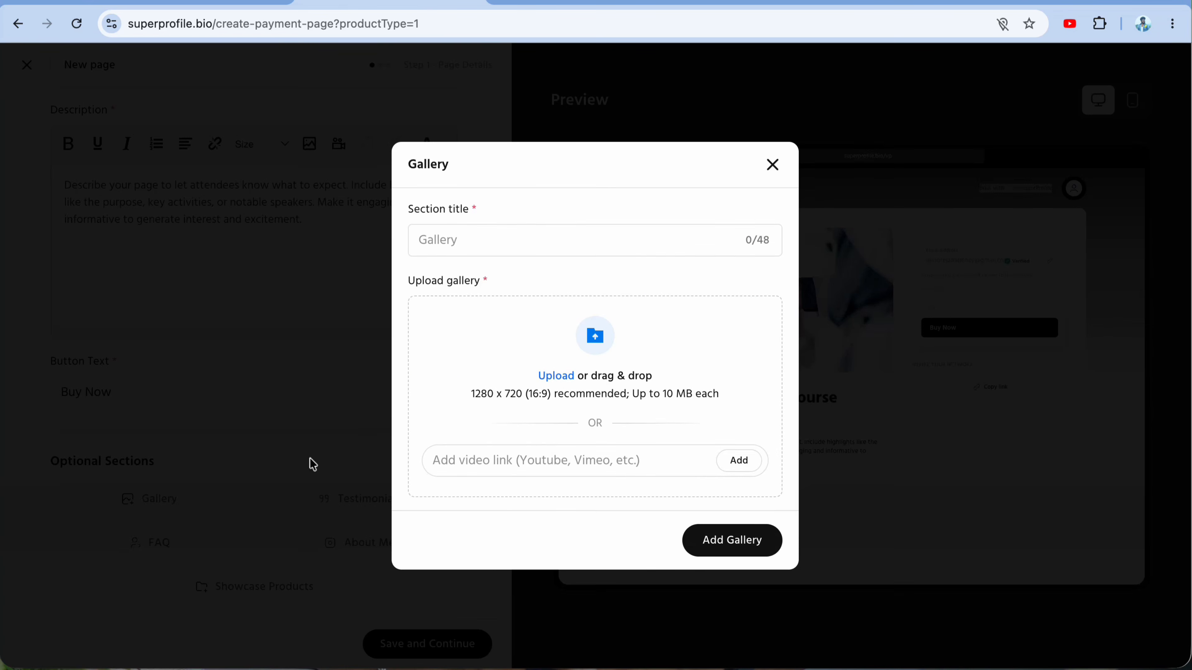
left_click(760, 169)
left_click(349, 498)
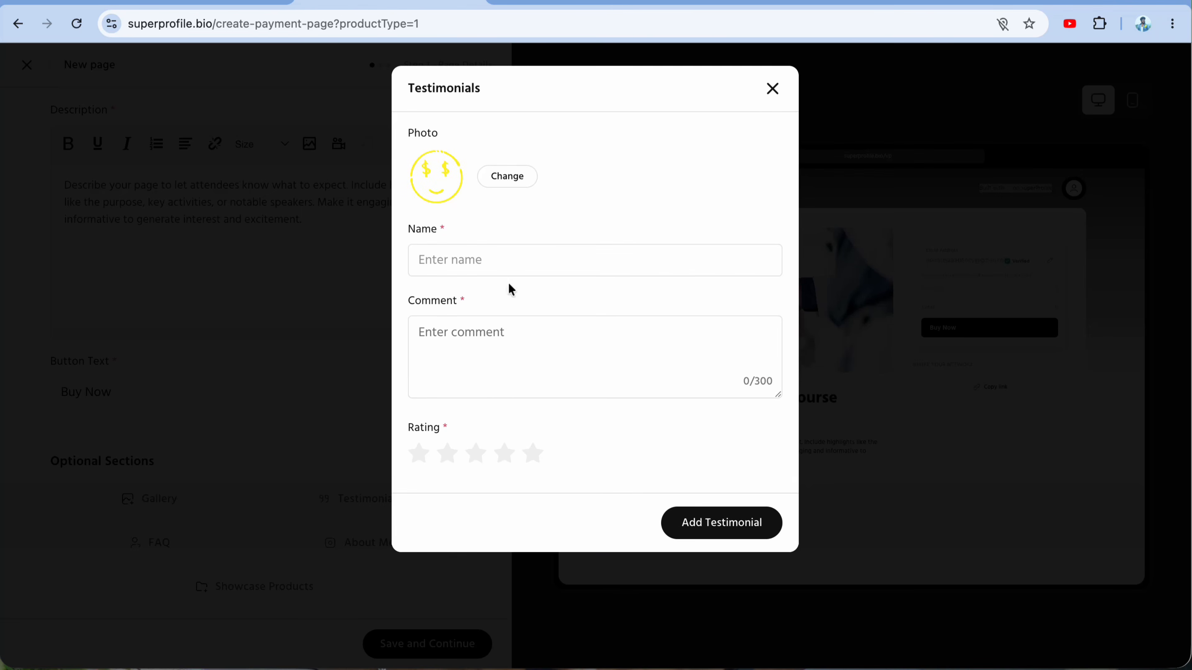
left_click(510, 266)
type("Praveen")
key("Tab")
type("Superb Course Thanks for it")
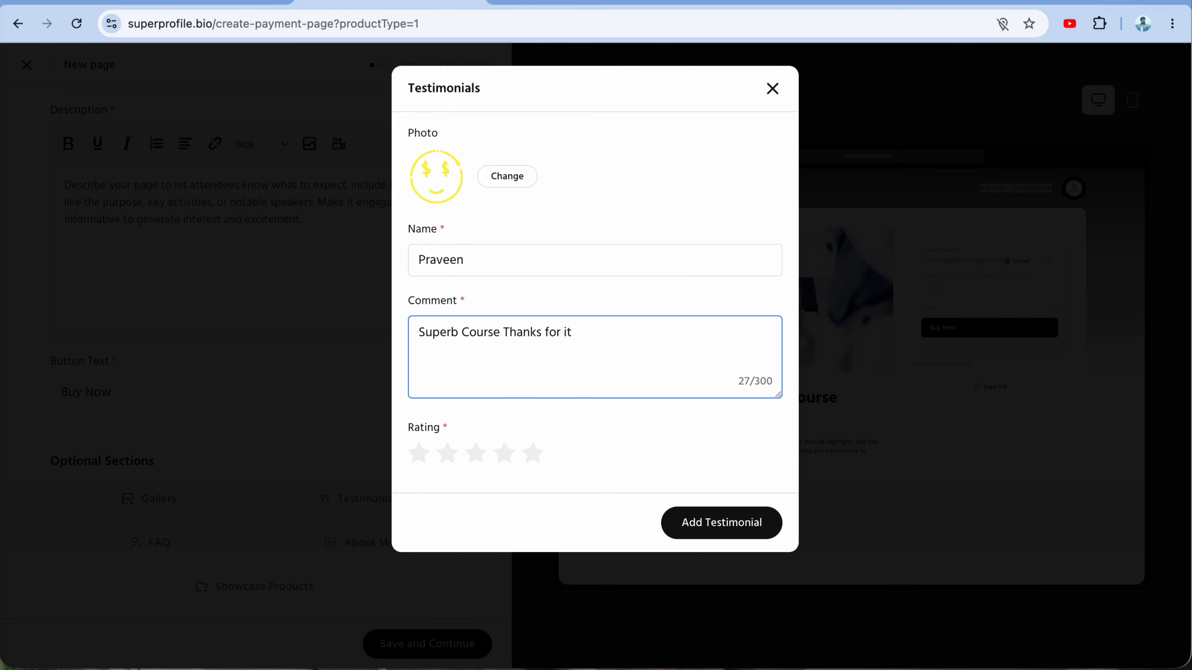
left_click(536, 455)
left_click(707, 519)
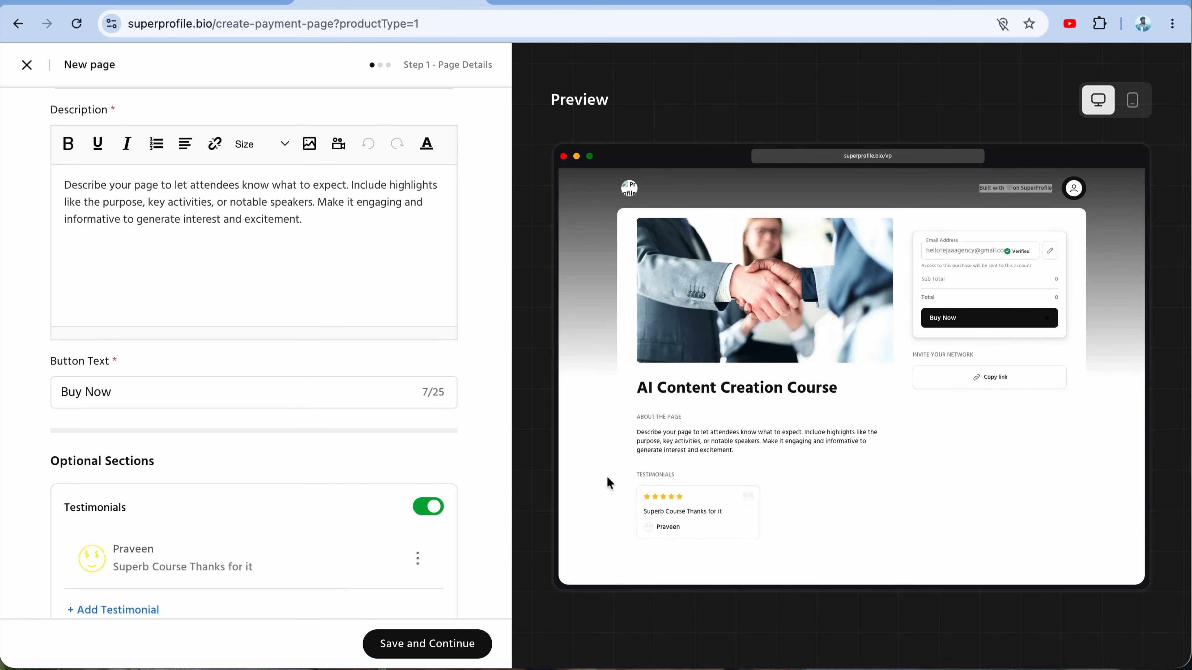
Add the optional About Me section to the payment page
scroll(358, 458, "down", 3)
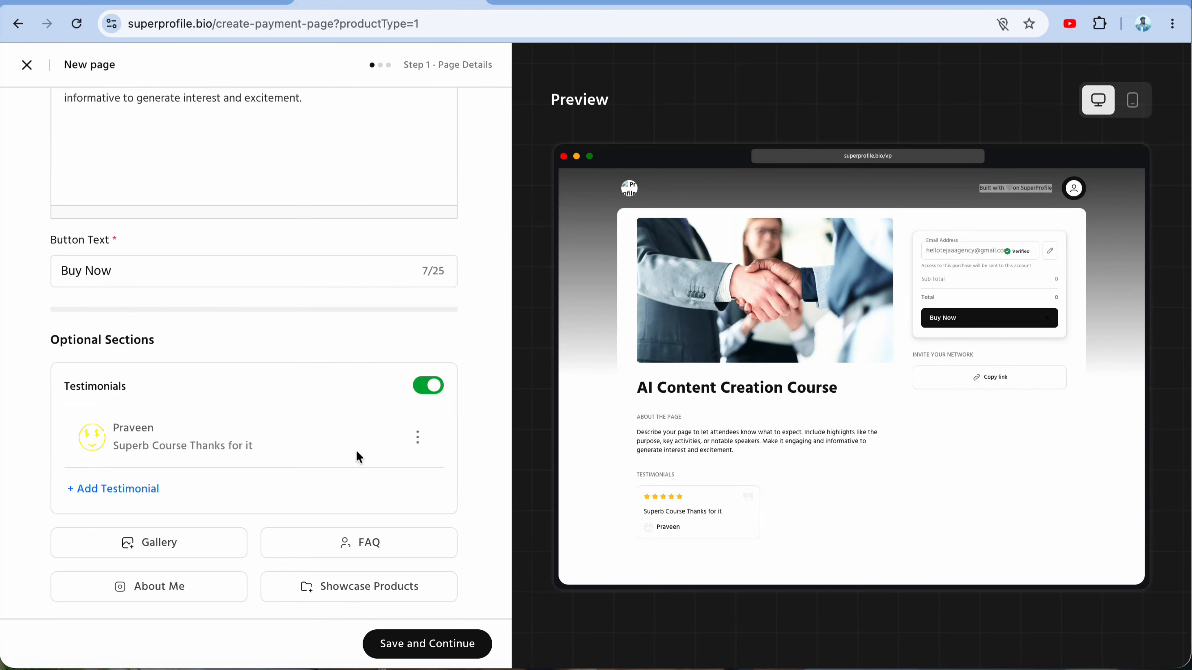
left_click(211, 592)
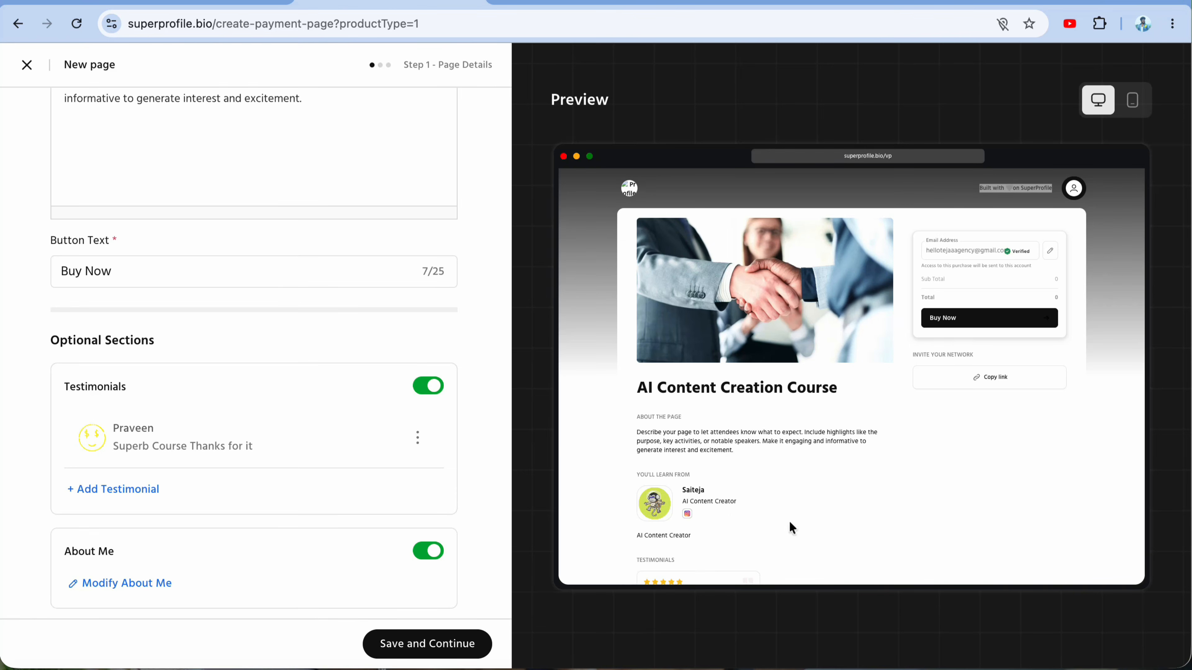
scroll(812, 522, "down", 2)
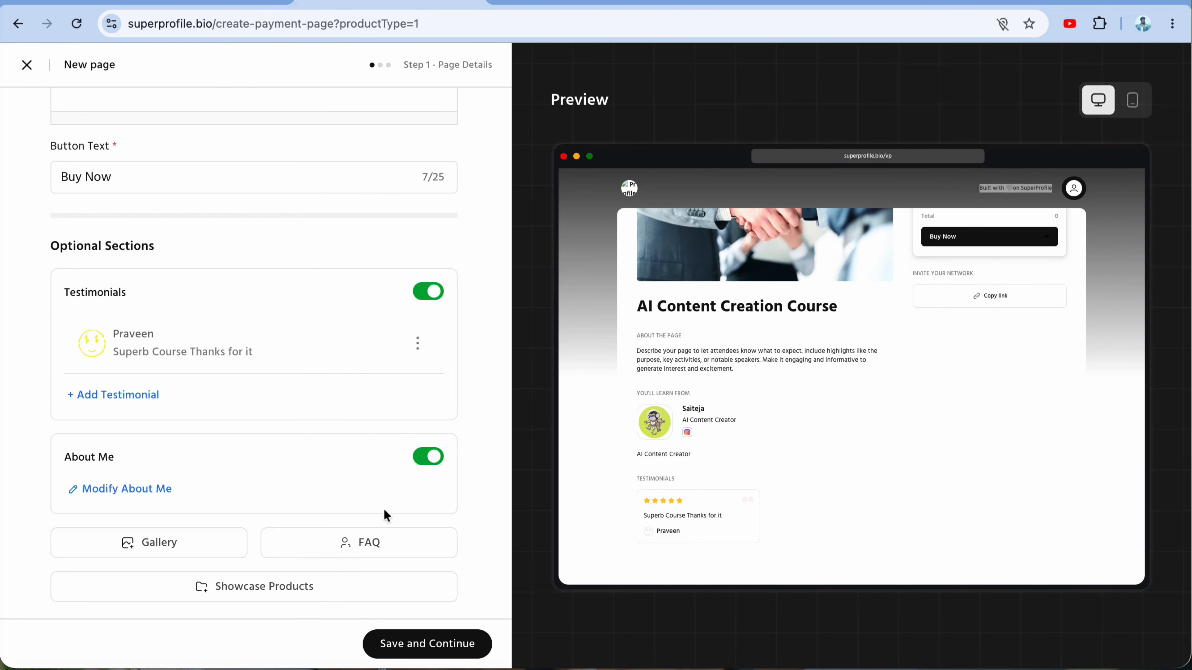
left_click(370, 545)
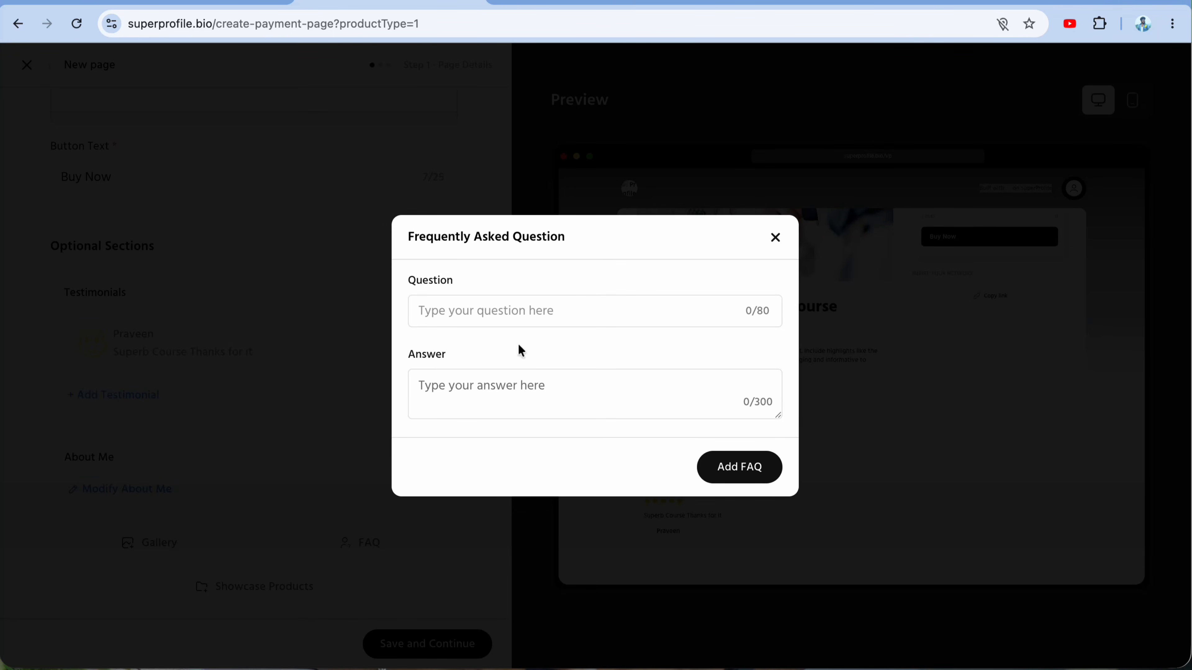
left_click(775, 239)
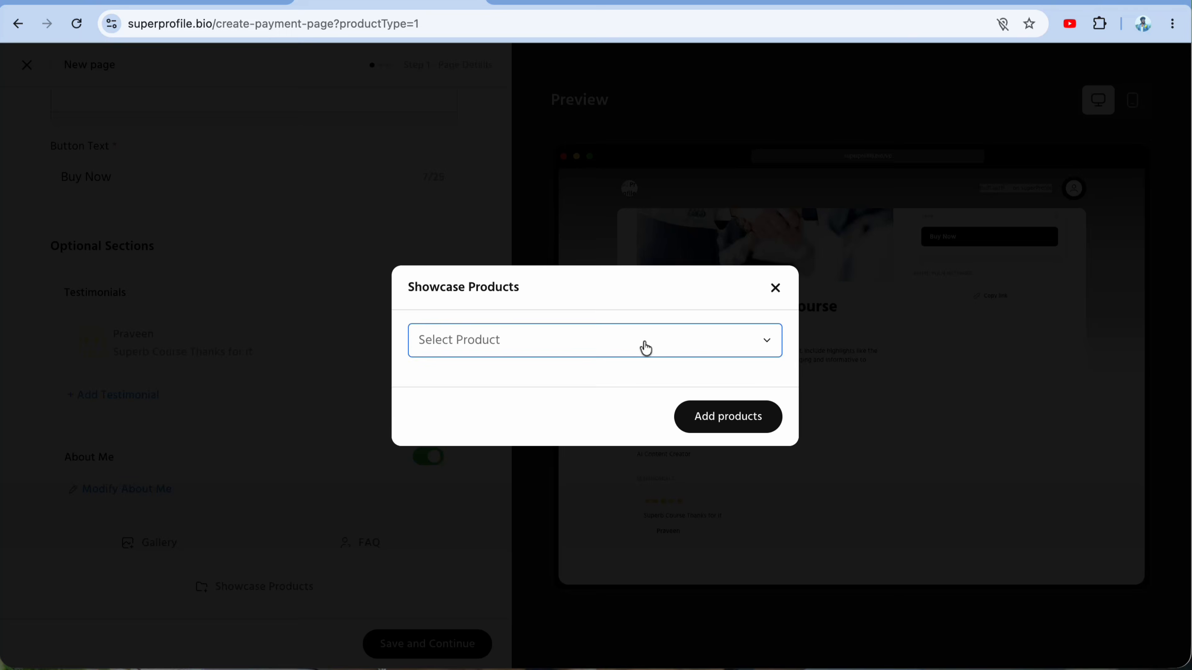
left_click(656, 342)
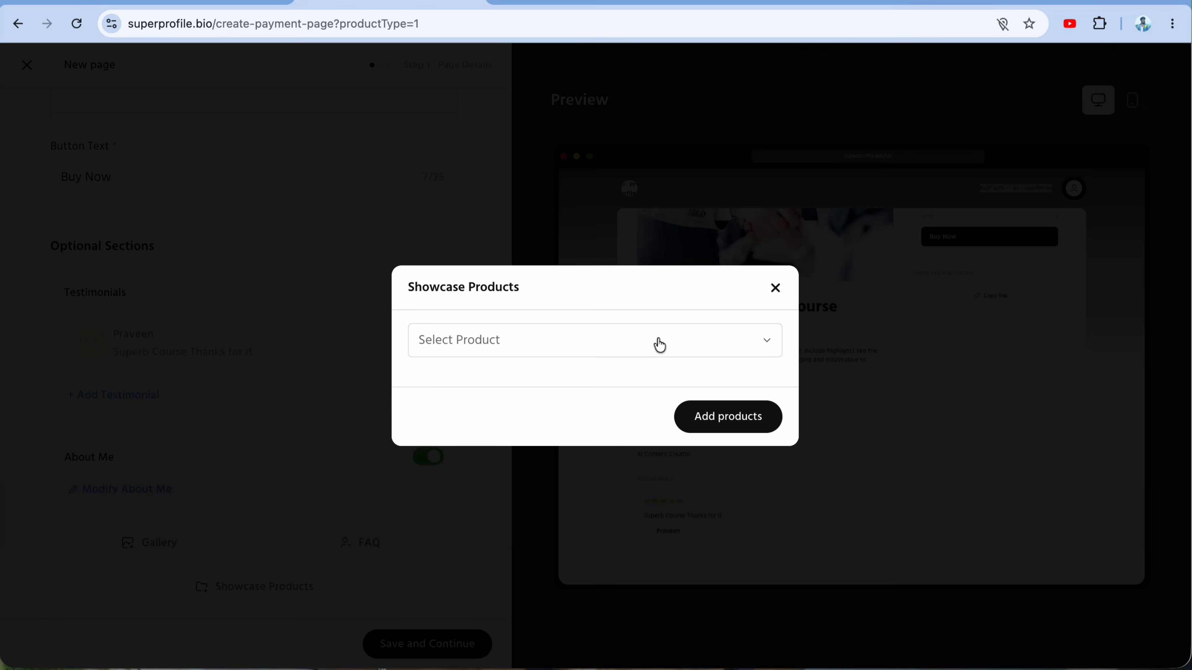
left_click(772, 288)
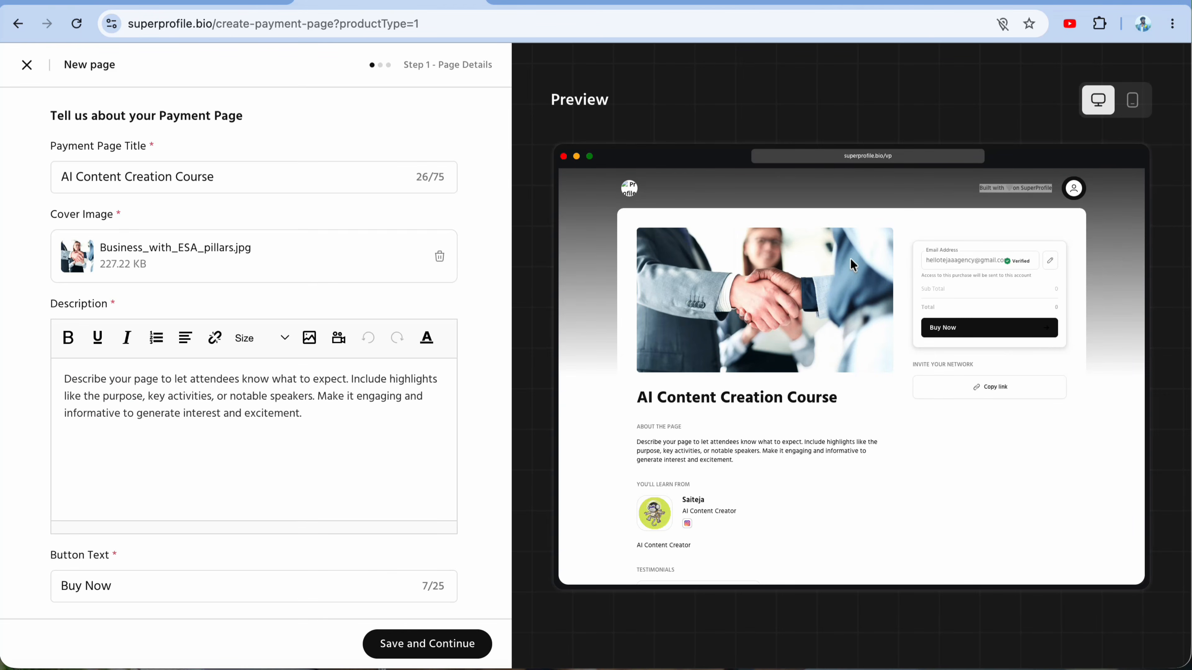
Preview the payment page in the mobile layout and save the page details to continue to the file and pricing step
left_click(1133, 101)
scroll(906, 295, "down", 5)
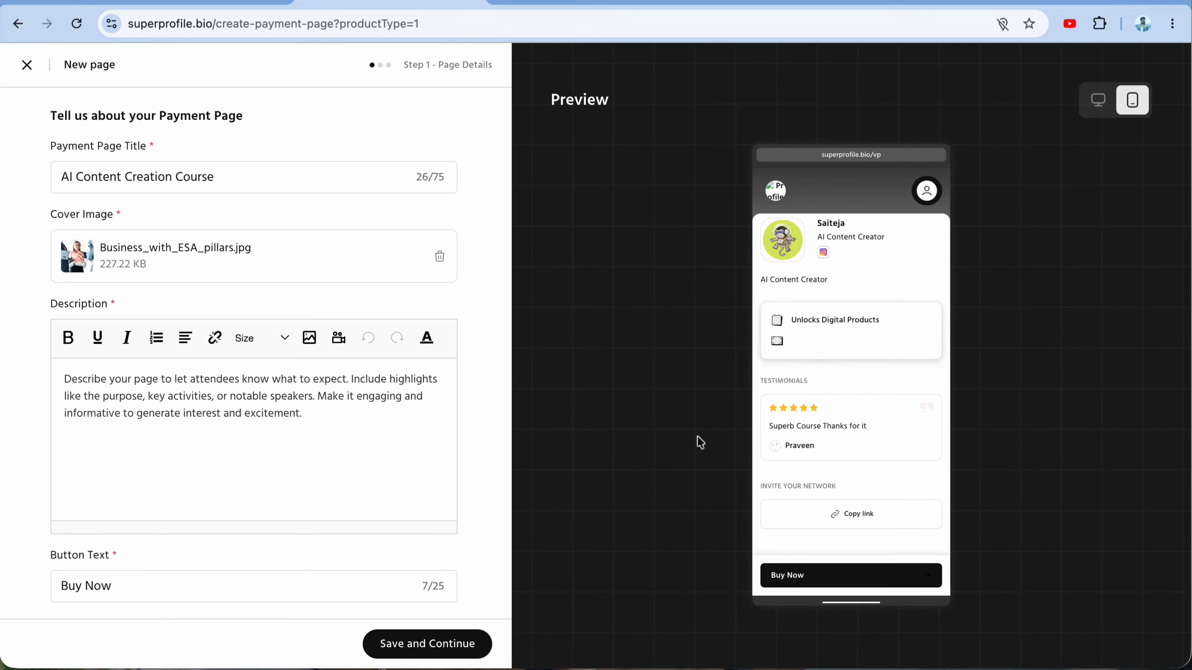
left_click(431, 654)
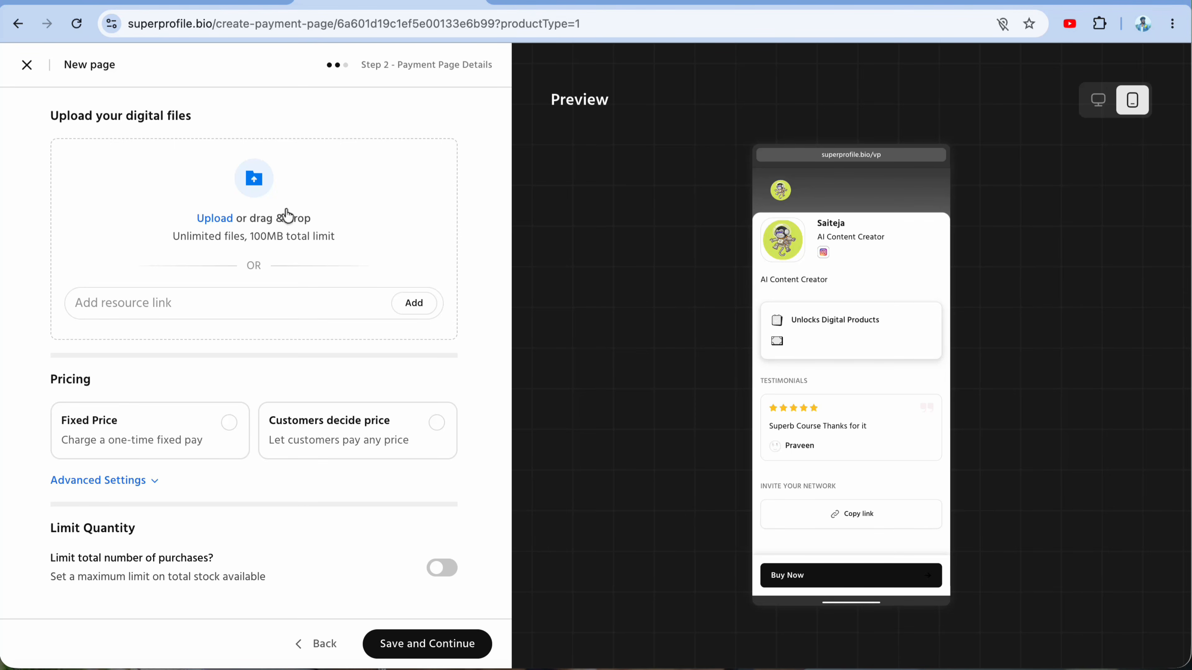
left_click(241, 200)
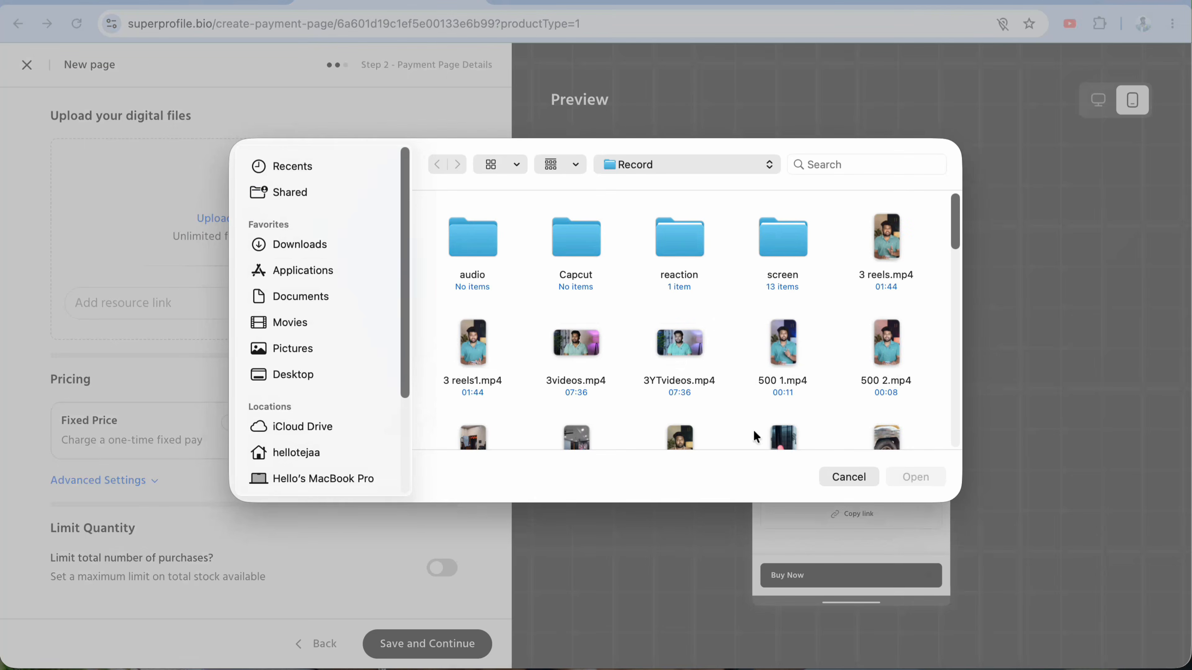
left_click(848, 476)
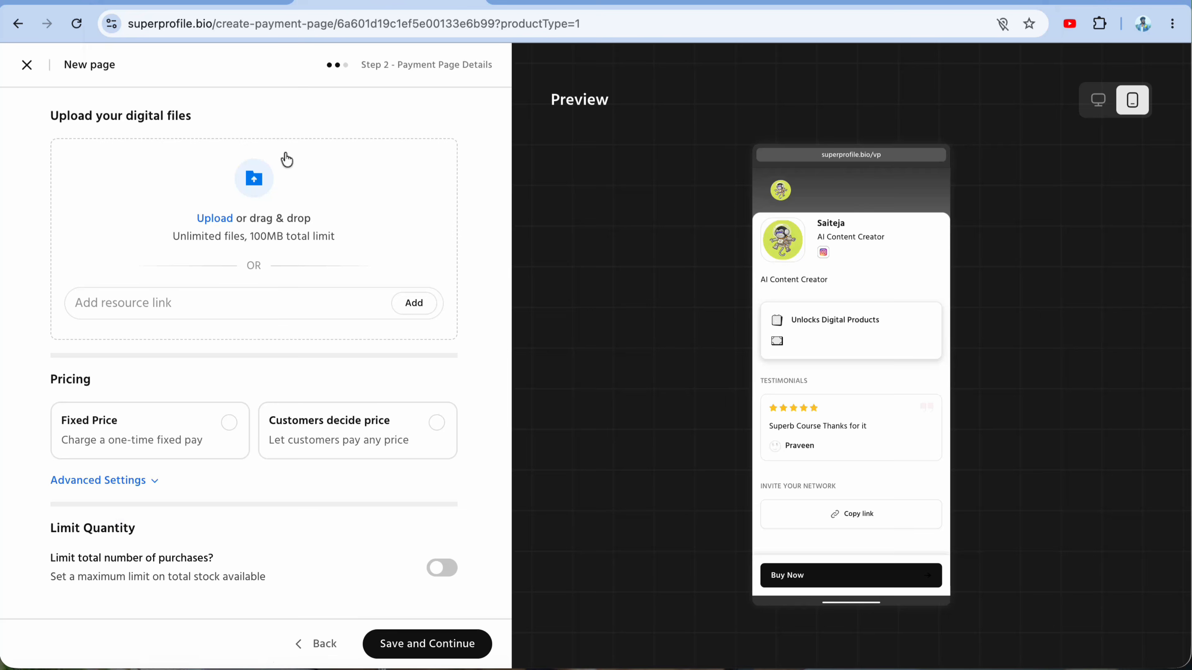
left_click(194, 303)
type("https://www.youtube.com/@hellotejaa")
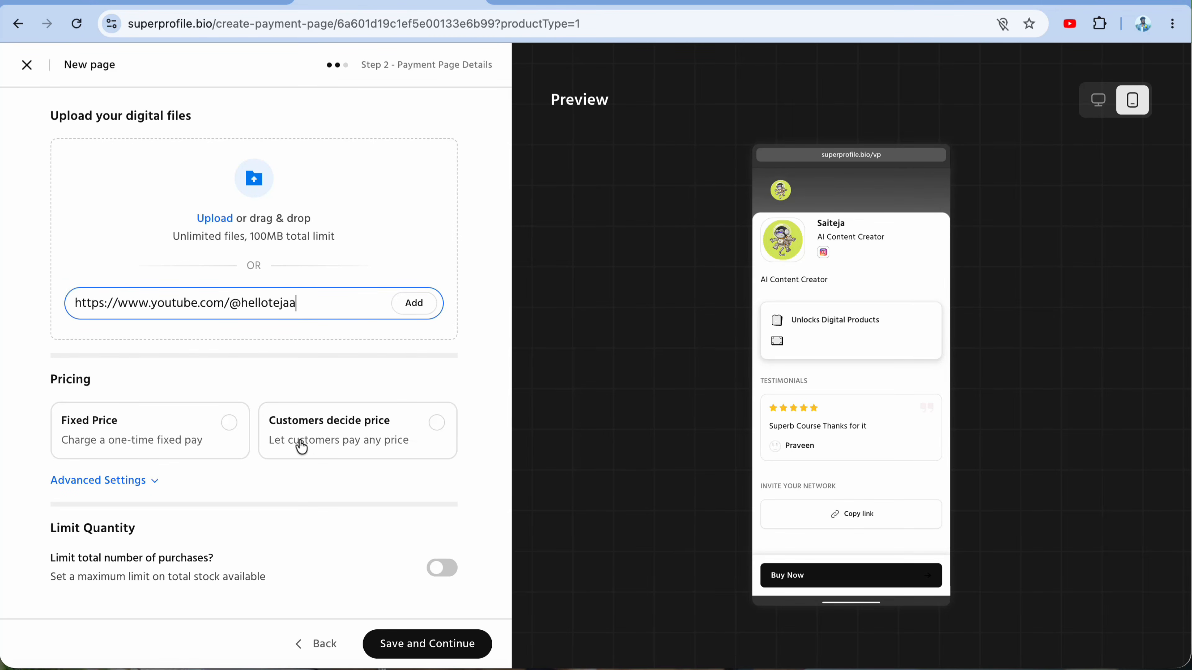
left_click(233, 431)
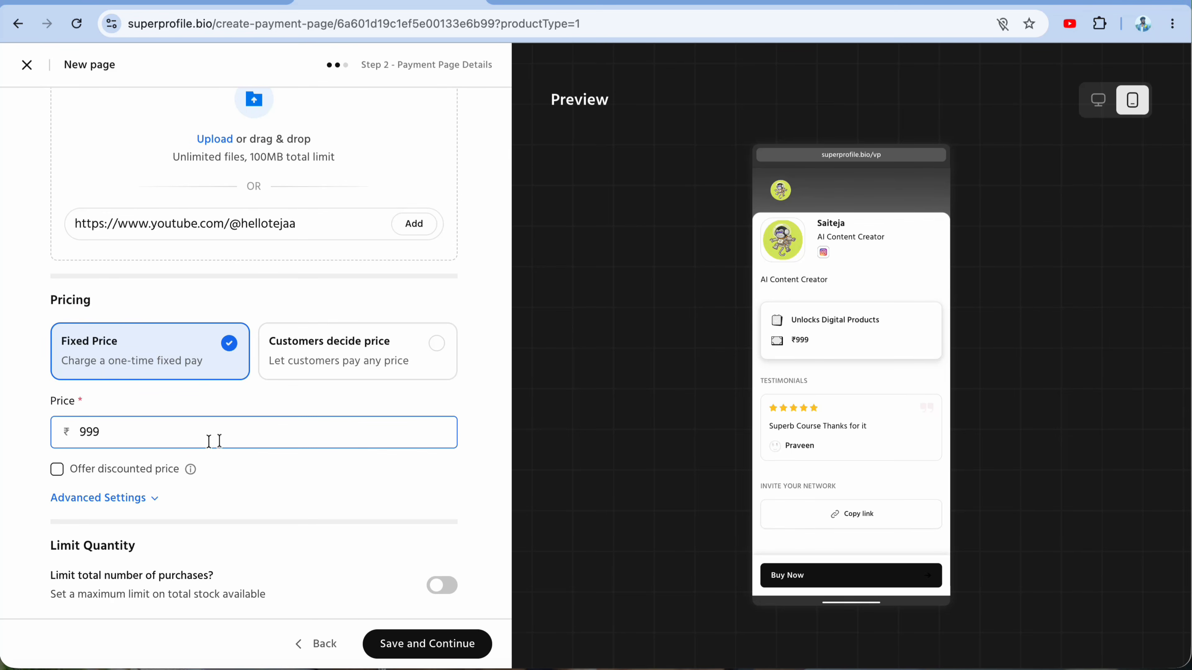
left_click(57, 469)
left_click(103, 536)
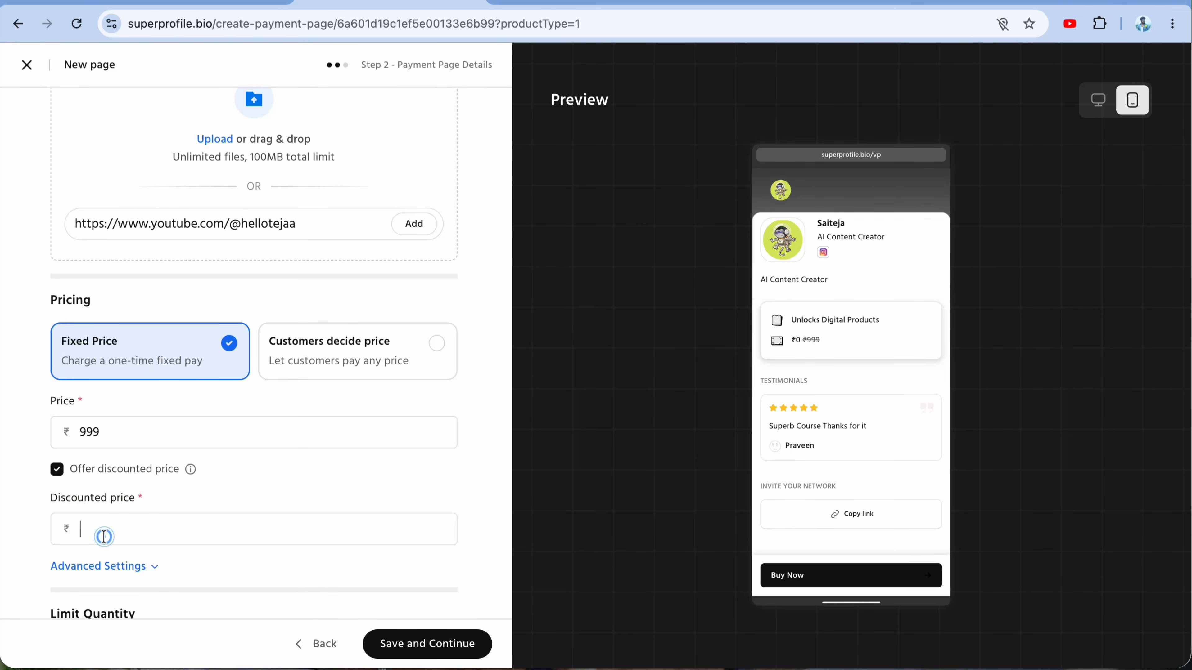
type("499")
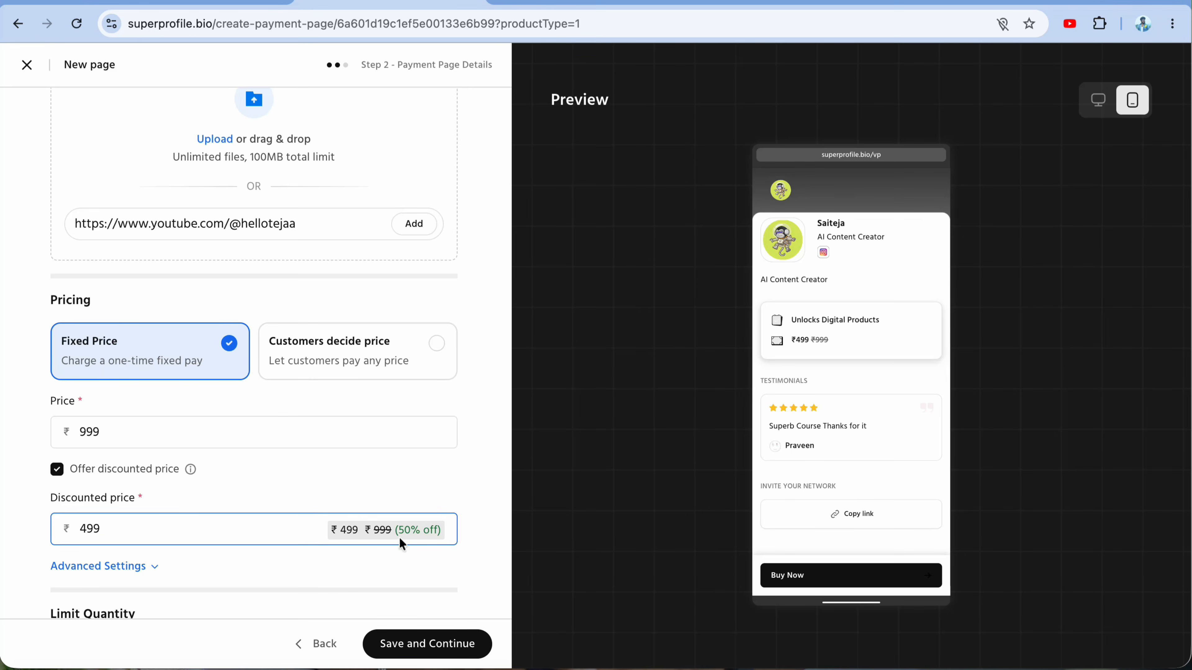
scroll(263, 540, "down", 3)
left_click(354, 565)
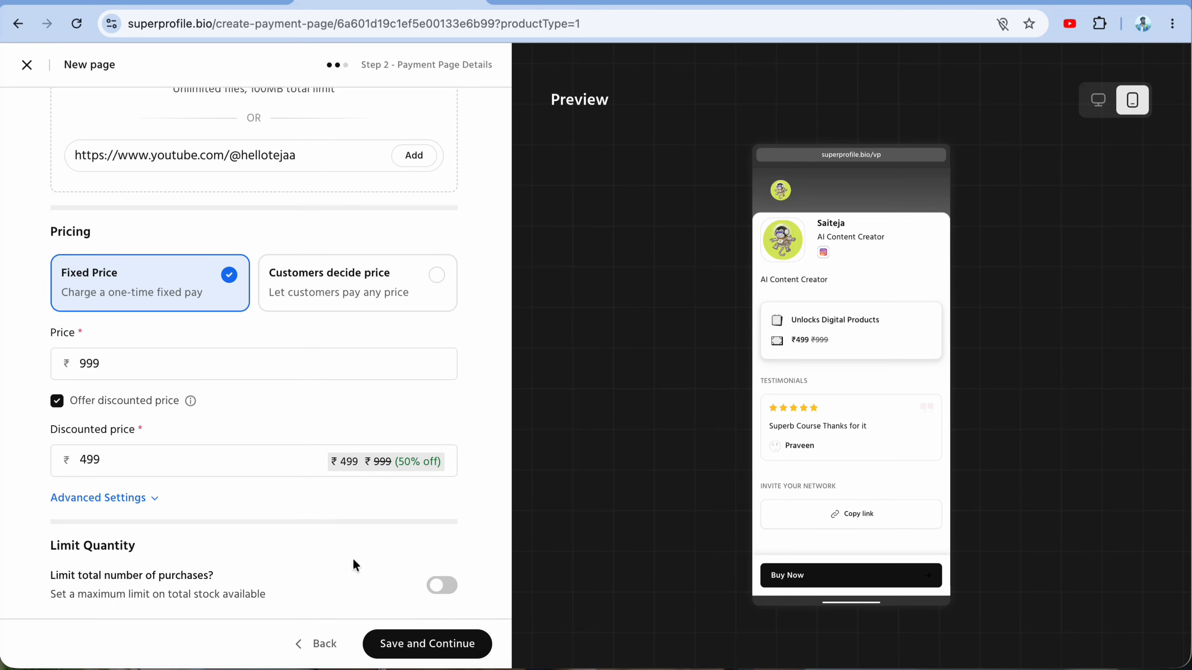
left_click(435, 586)
left_click(224, 581)
type("1000")
left_click_drag(112, 580, 64, 572)
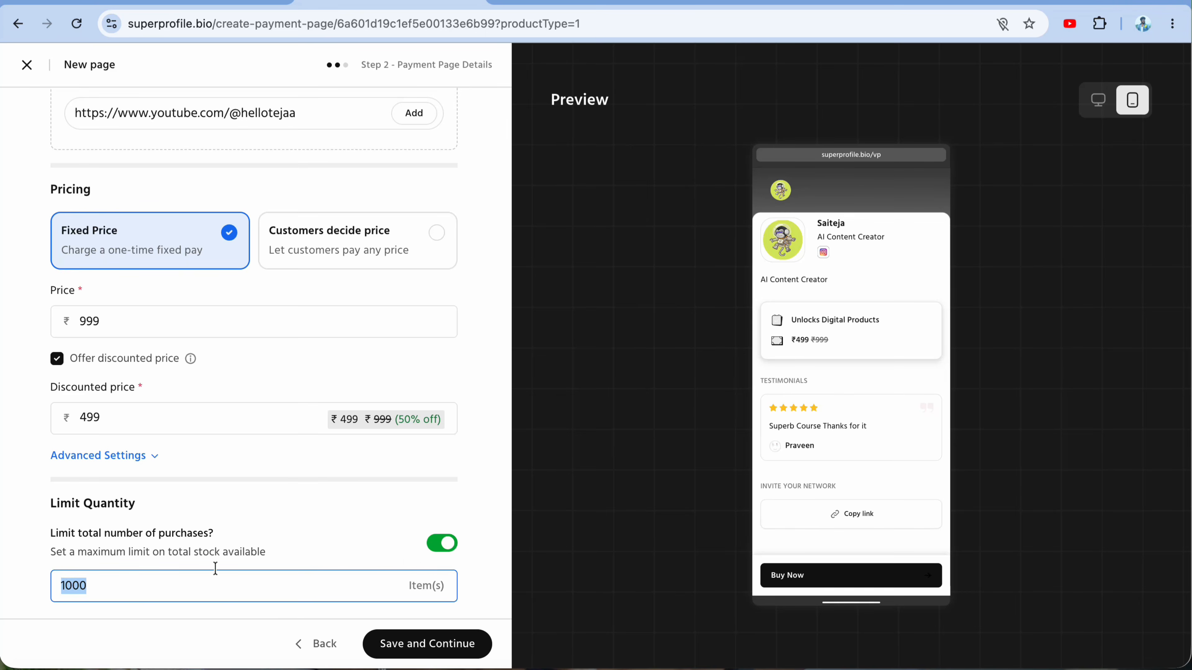
left_click(442, 545)
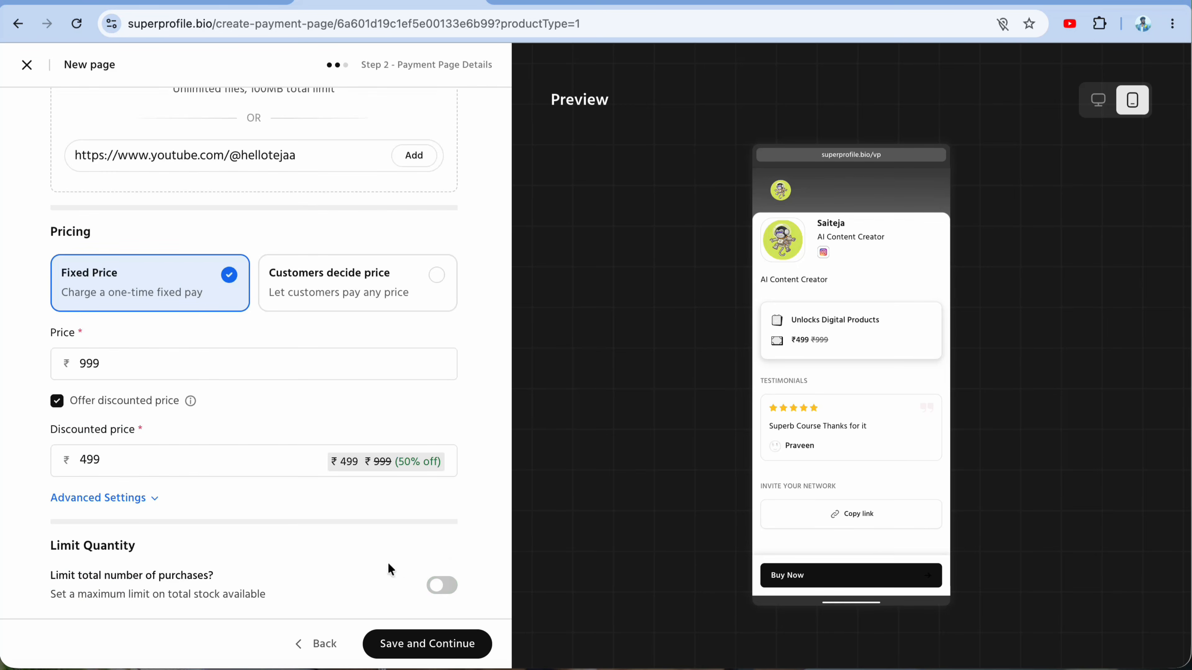
Add the entered resource link to the page's uploads and save to continue to the advanced settings
scroll(371, 563, "up", 3)
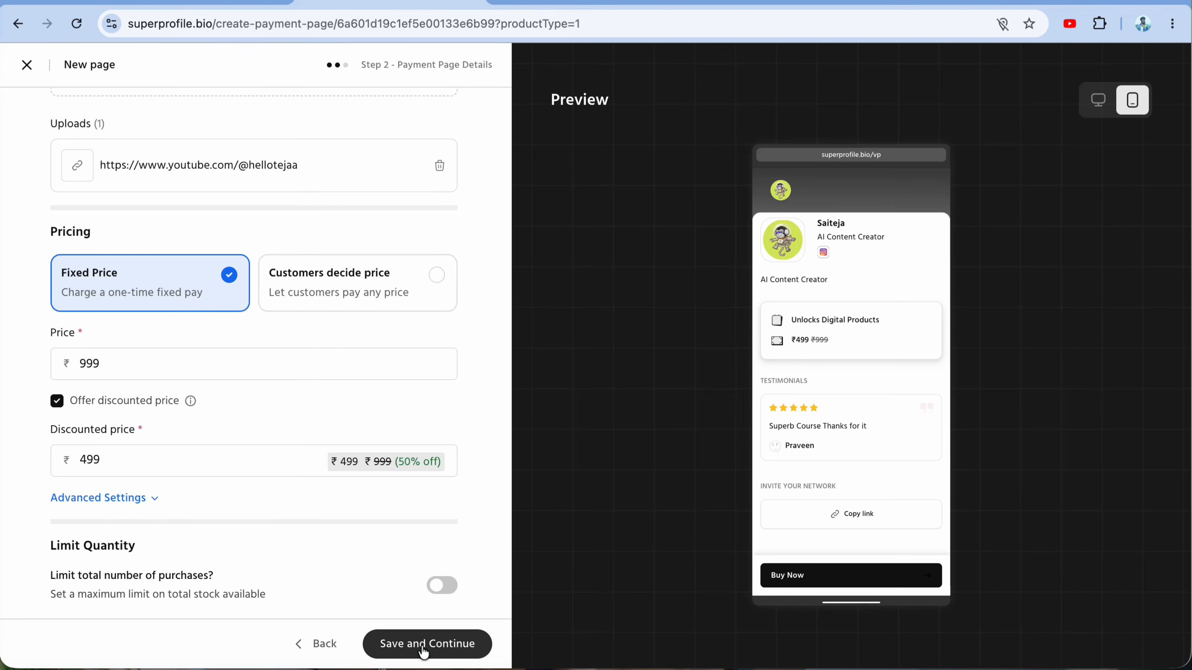
left_click(424, 645)
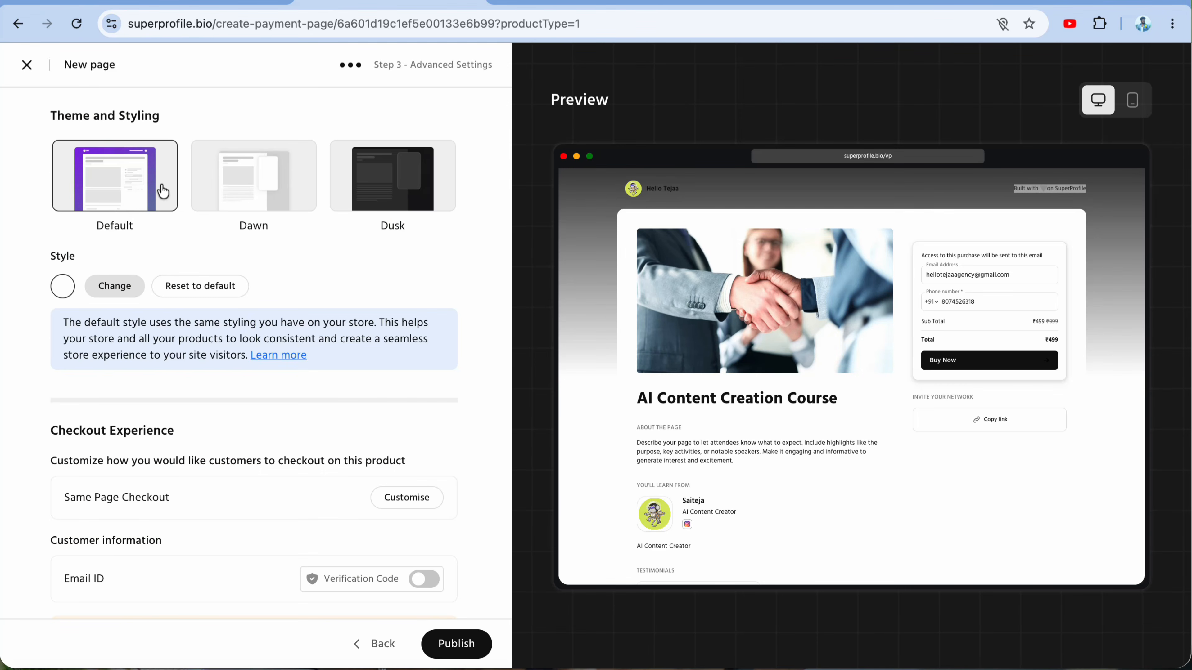
Compare the payment page themes and colours, and apply the Dawn theme with the blue style
left_click(246, 195)
left_click(376, 199)
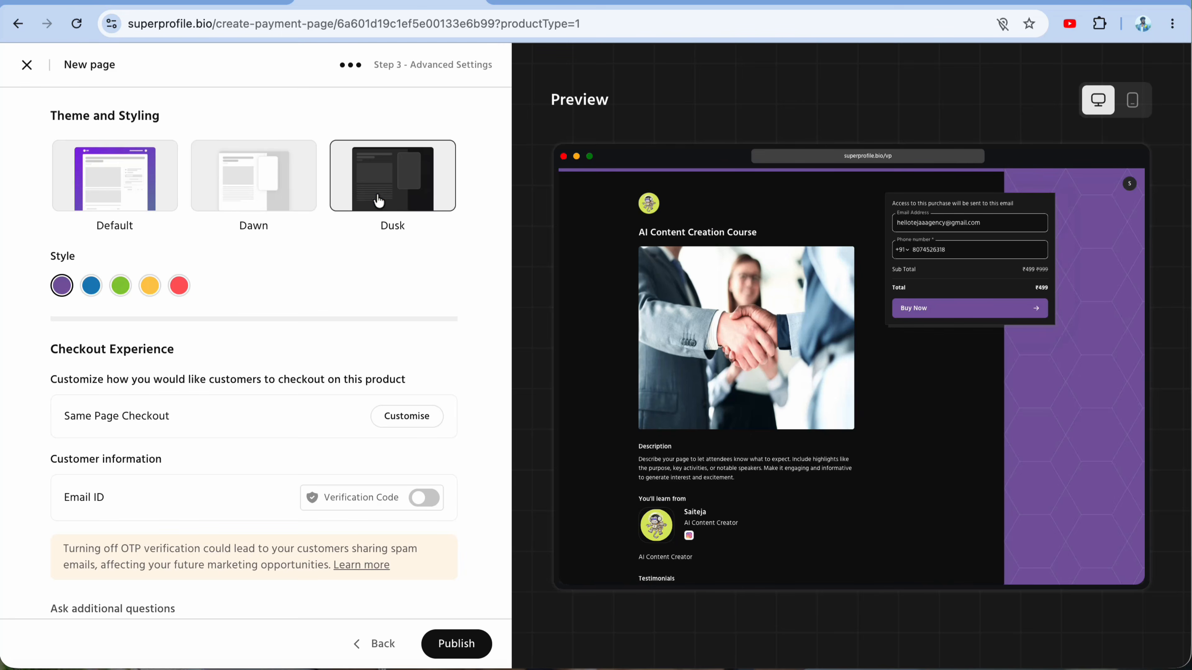
left_click(234, 200)
left_click(94, 289)
left_click(119, 289)
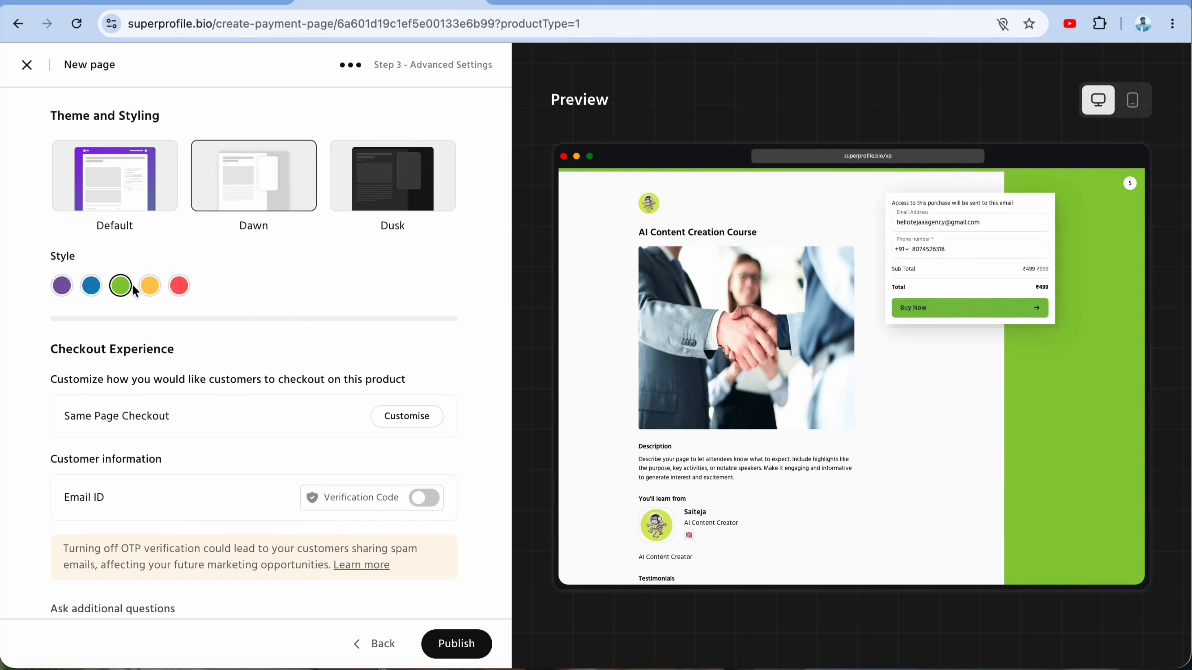
left_click(98, 290)
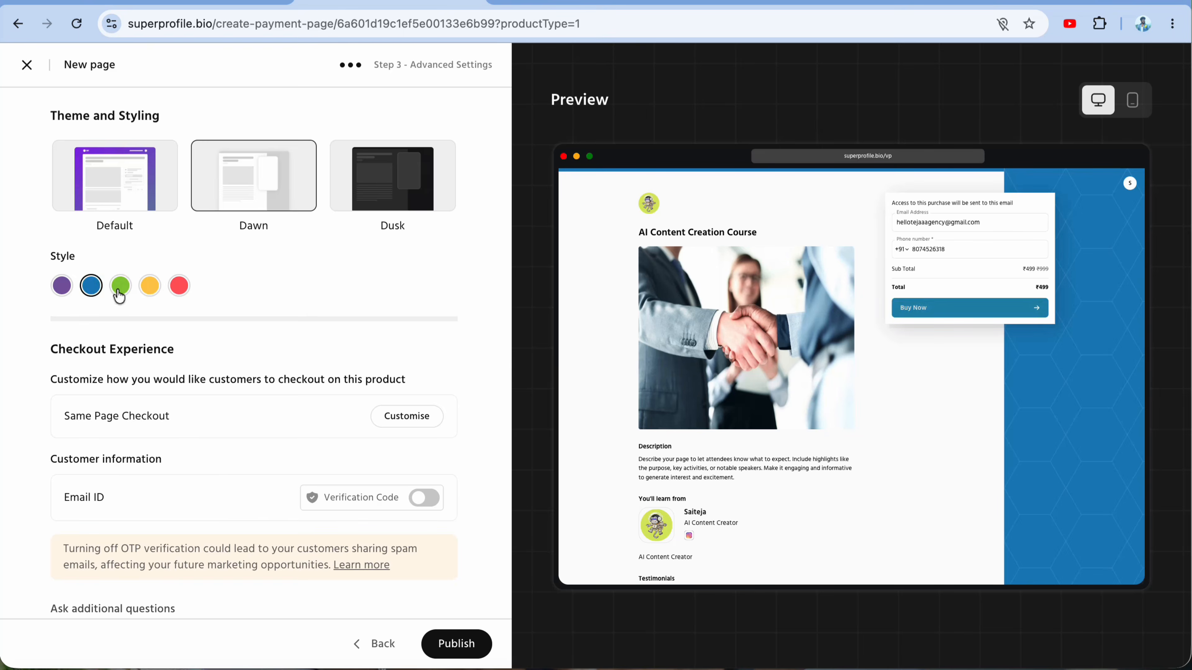
scroll(138, 317, "down", 3)
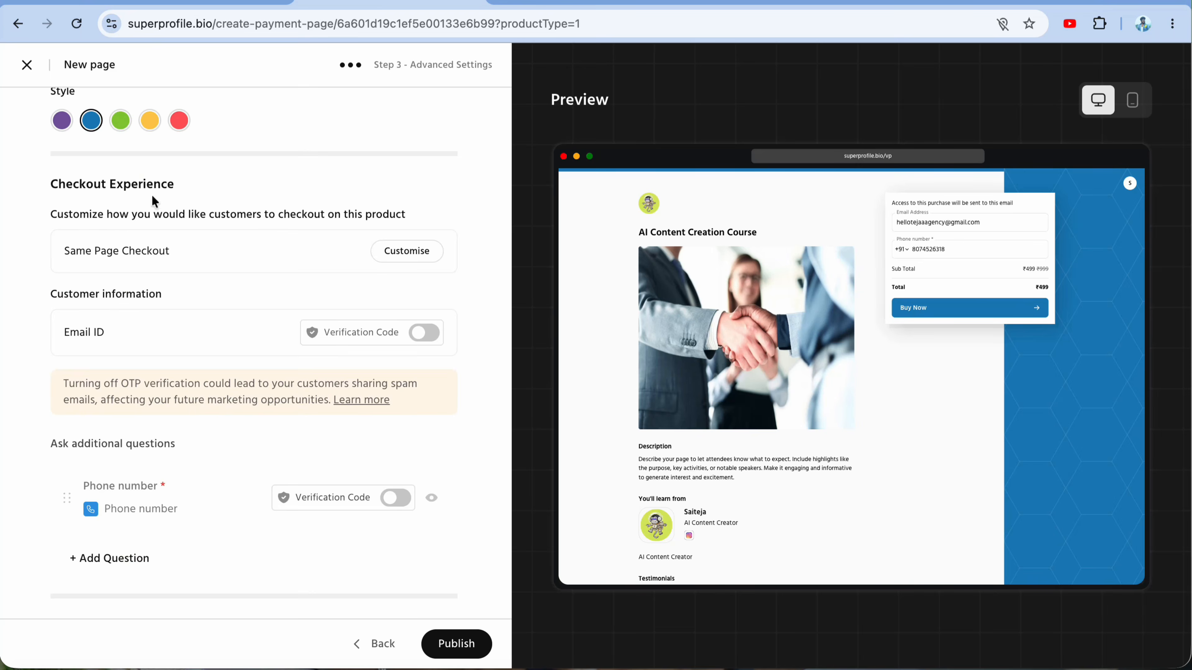
left_click(400, 254)
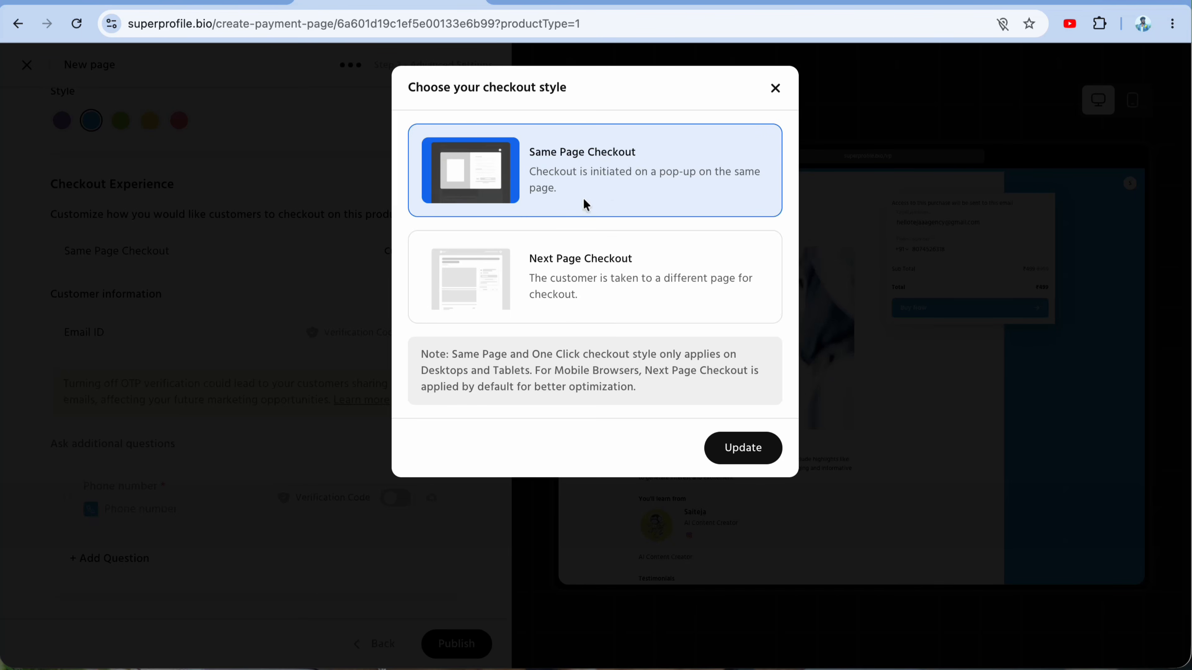
left_click(565, 281)
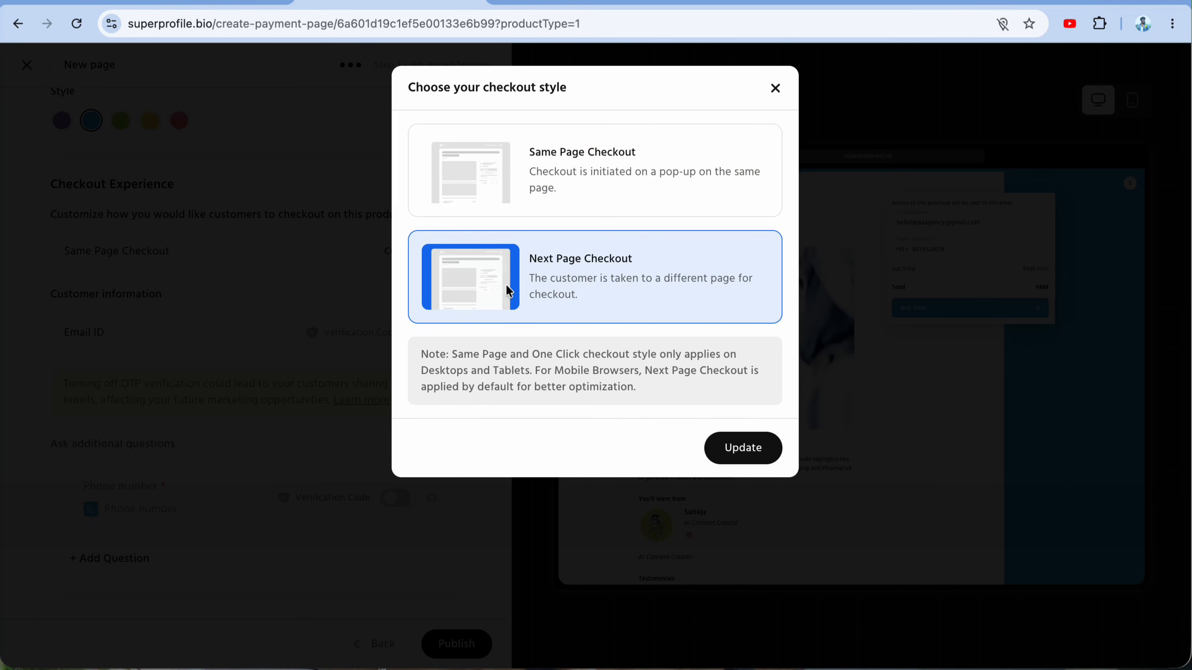
left_click(781, 90)
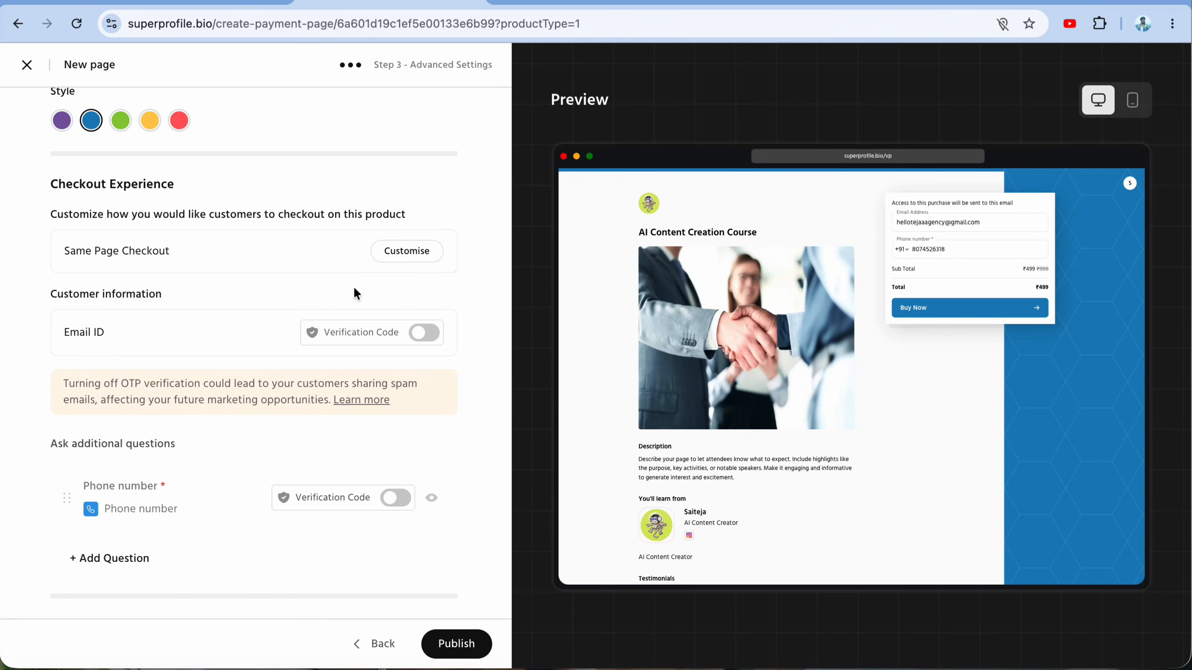
Review the remaining advanced settings, from customer information and GST to boost sales, policies, page URL and post-purchase behaviour
scroll(272, 310, "down", 1)
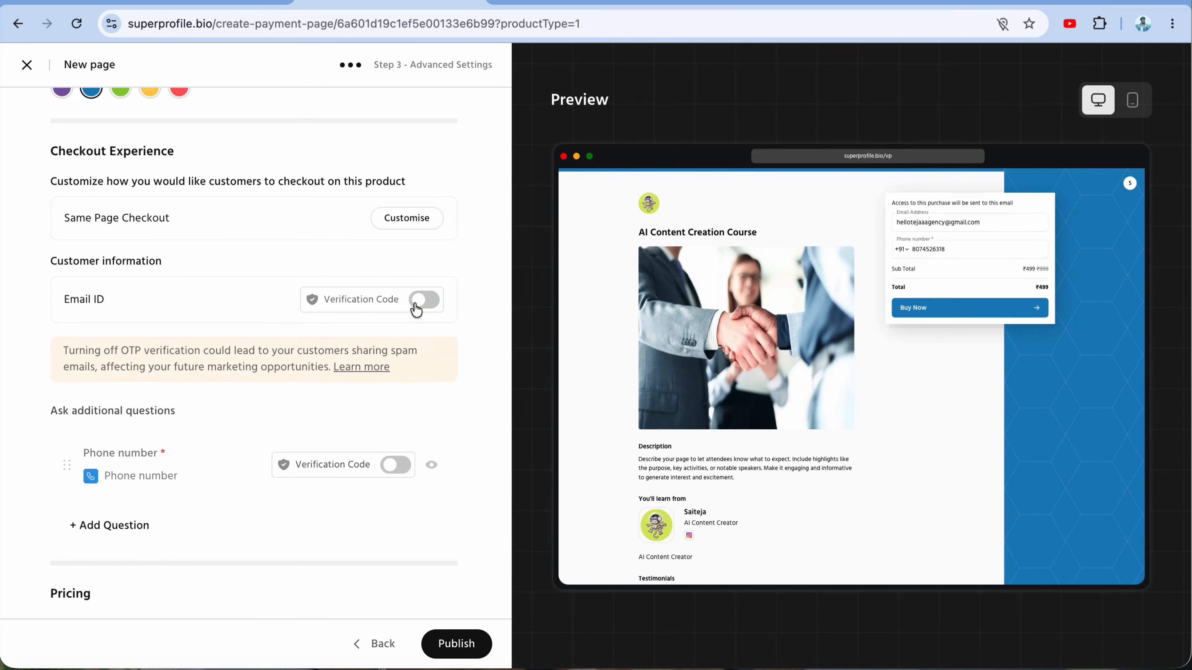
scroll(282, 328, "down", 2)
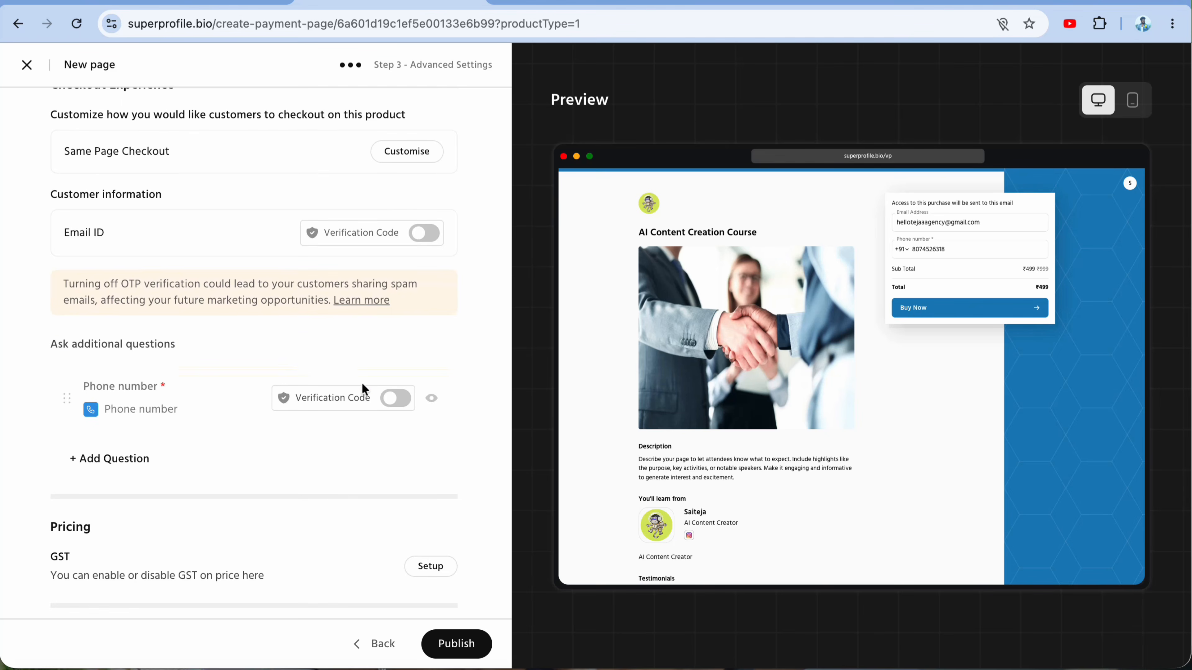
scroll(342, 405, "down", 10)
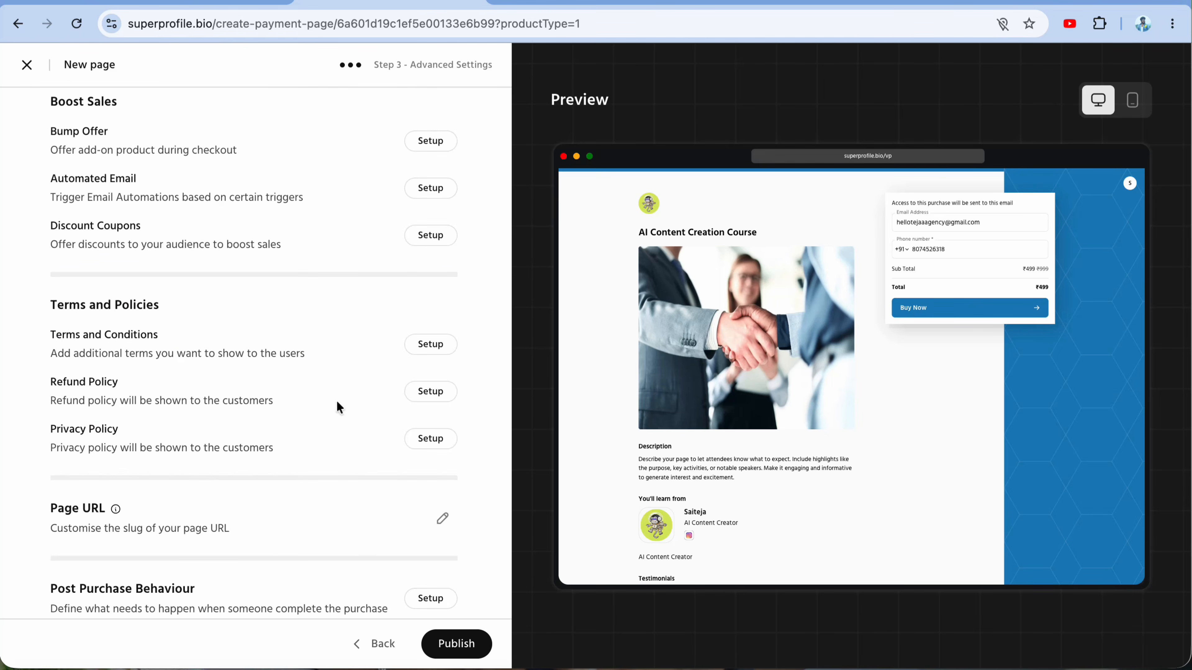
scroll(342, 396, "up", 6)
scroll(329, 396, "down", 1)
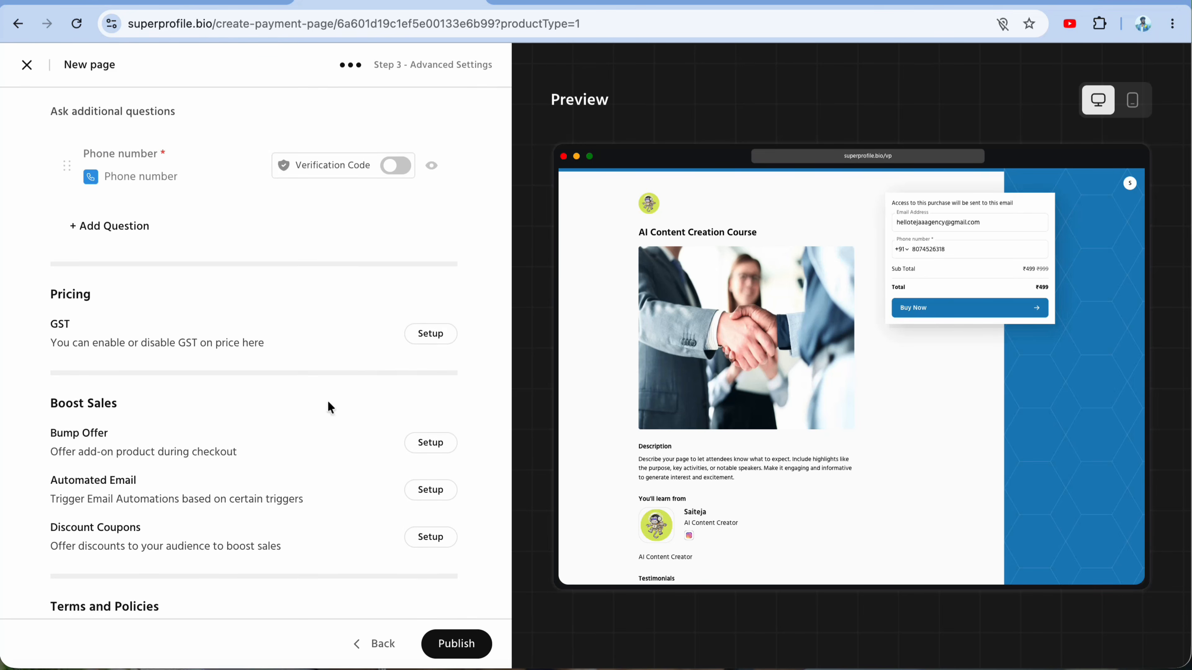
scroll(188, 397, "down", 2)
scroll(123, 396, "down", 1)
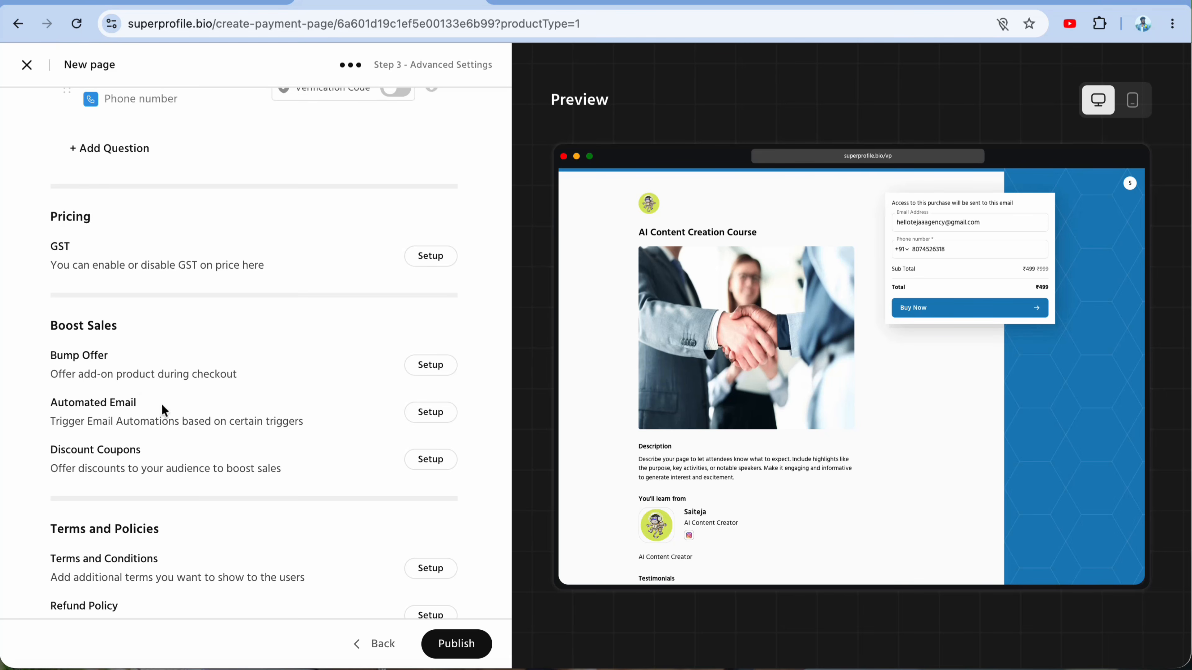
scroll(225, 433, "down", 10)
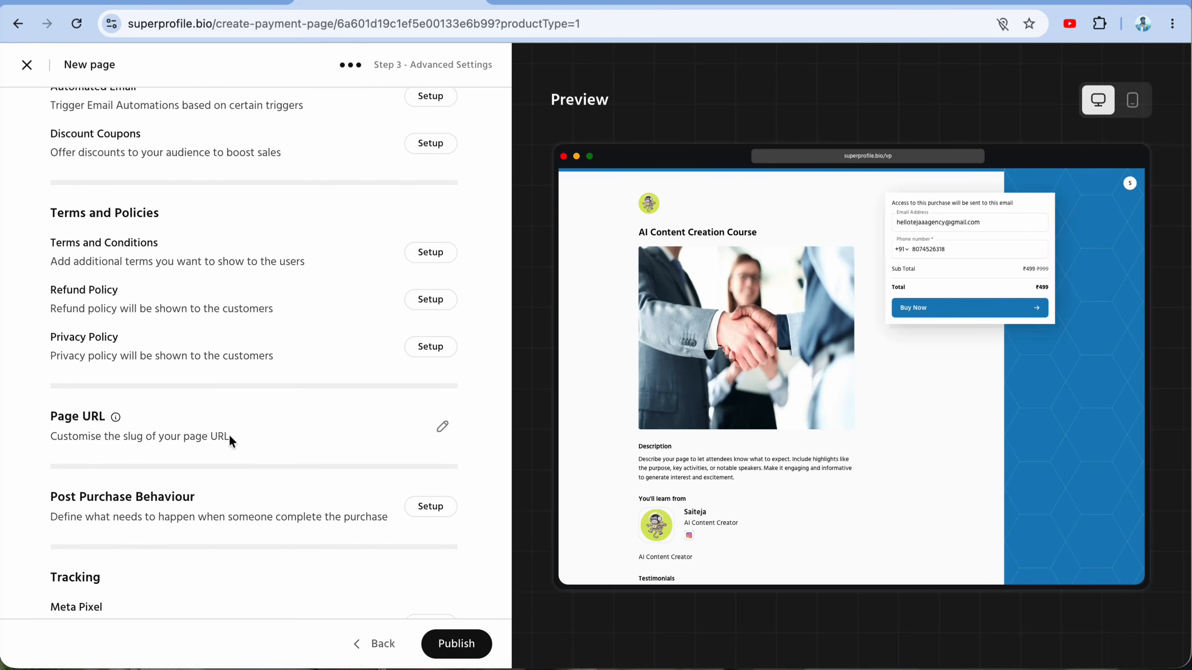
Publish the AI Content Creation Course payment page and copy its product link from the sharing options
left_click(460, 641)
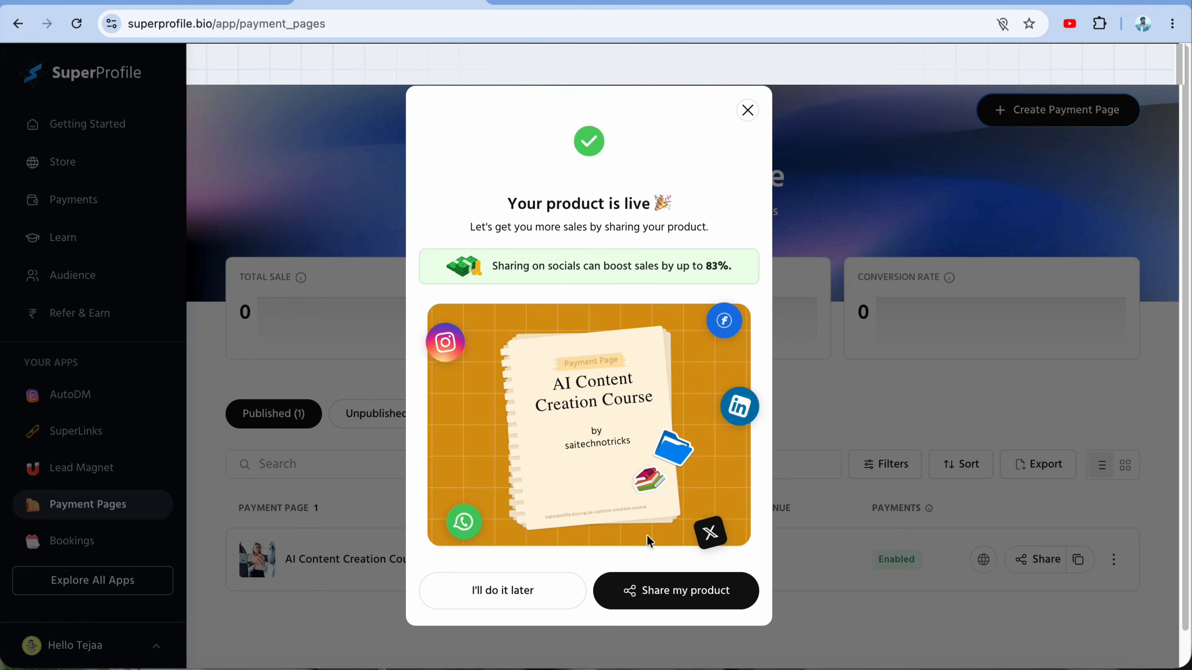
left_click(721, 578)
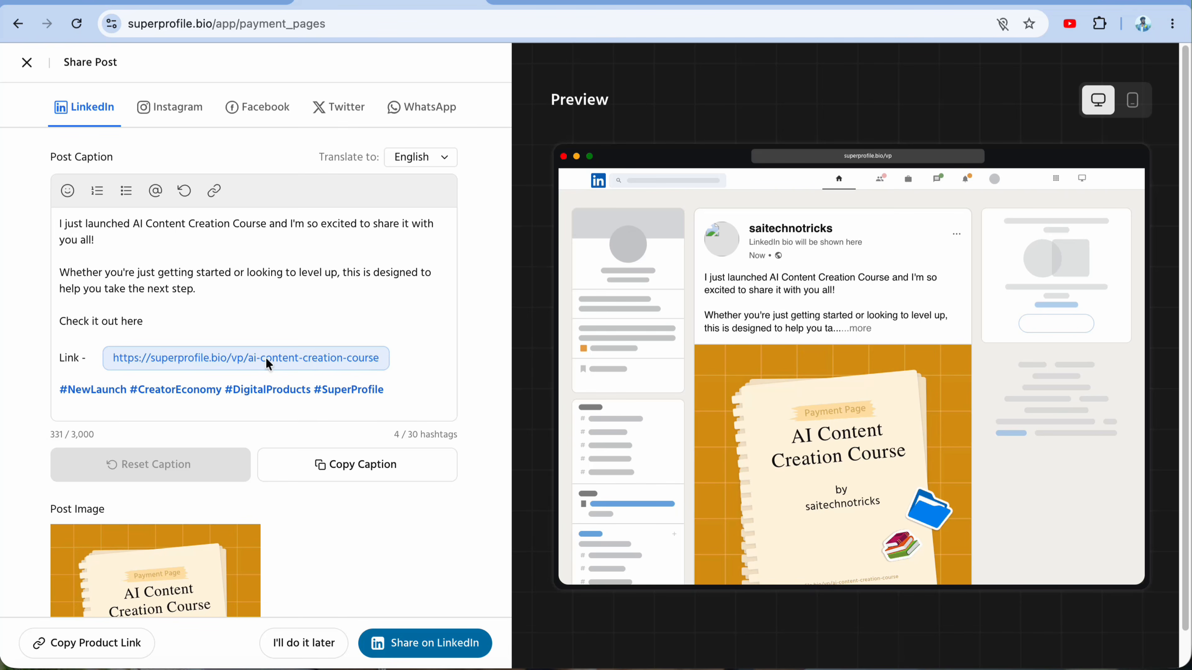
left_click(126, 644)
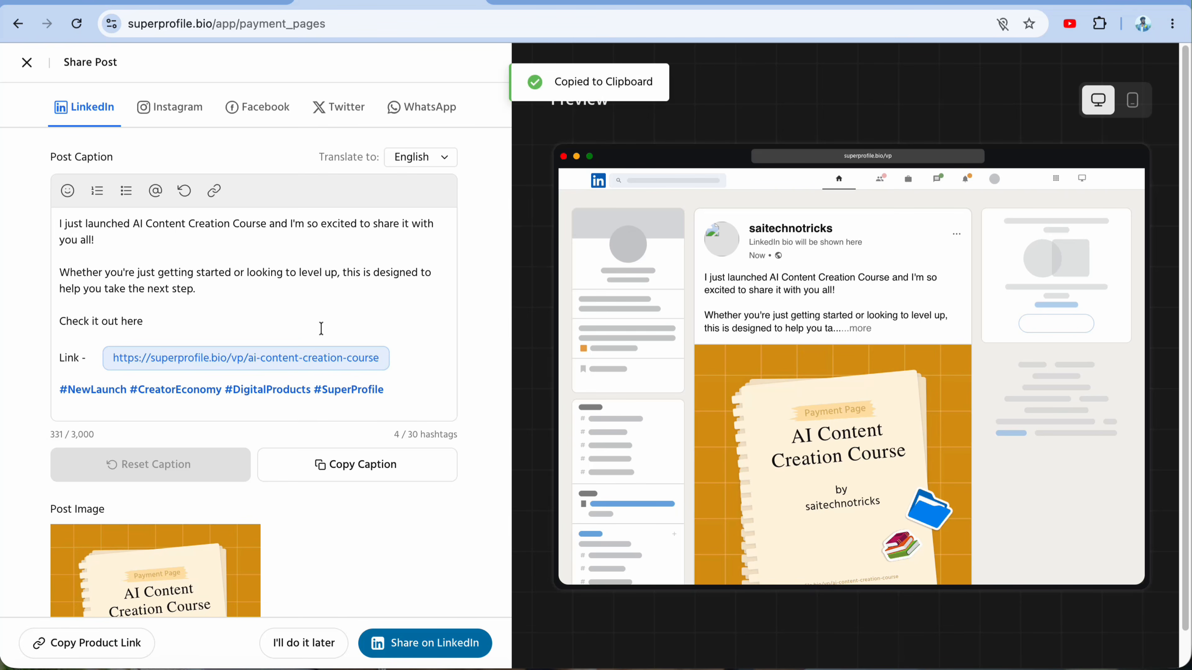
Examine SuperProfile's Plans & Pricing page, focusing on the Creator plan's price and included features
scroll(322, 329, "down", 4)
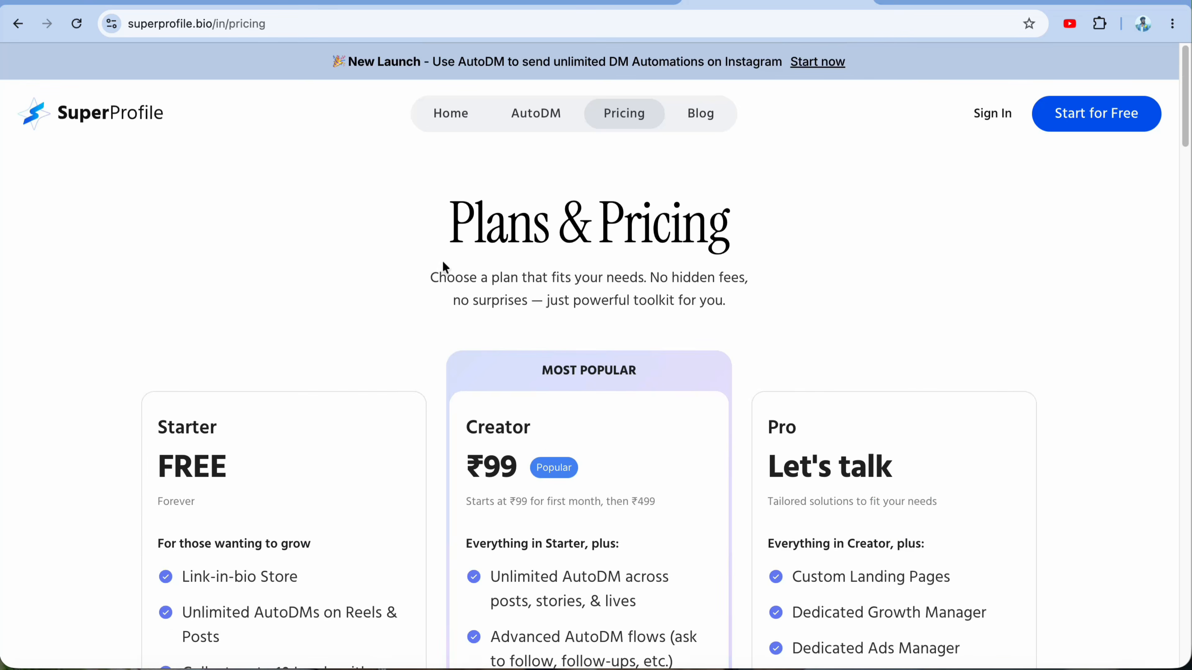
scroll(543, 286, "down", 1)
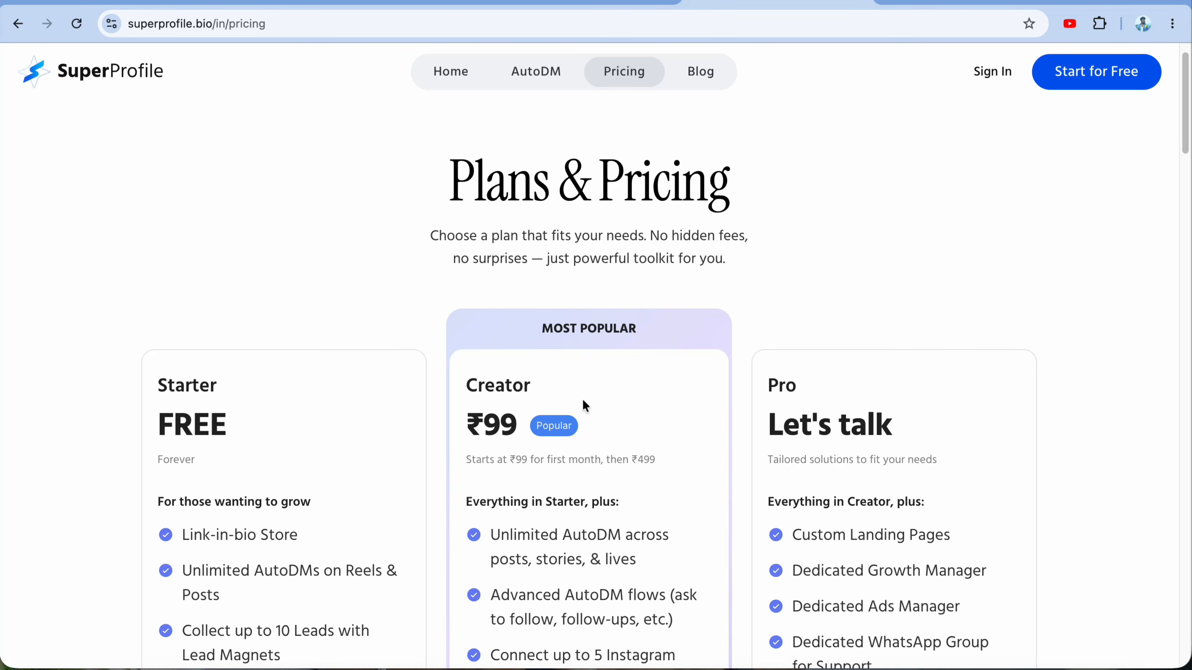
scroll(607, 411, "down", 1)
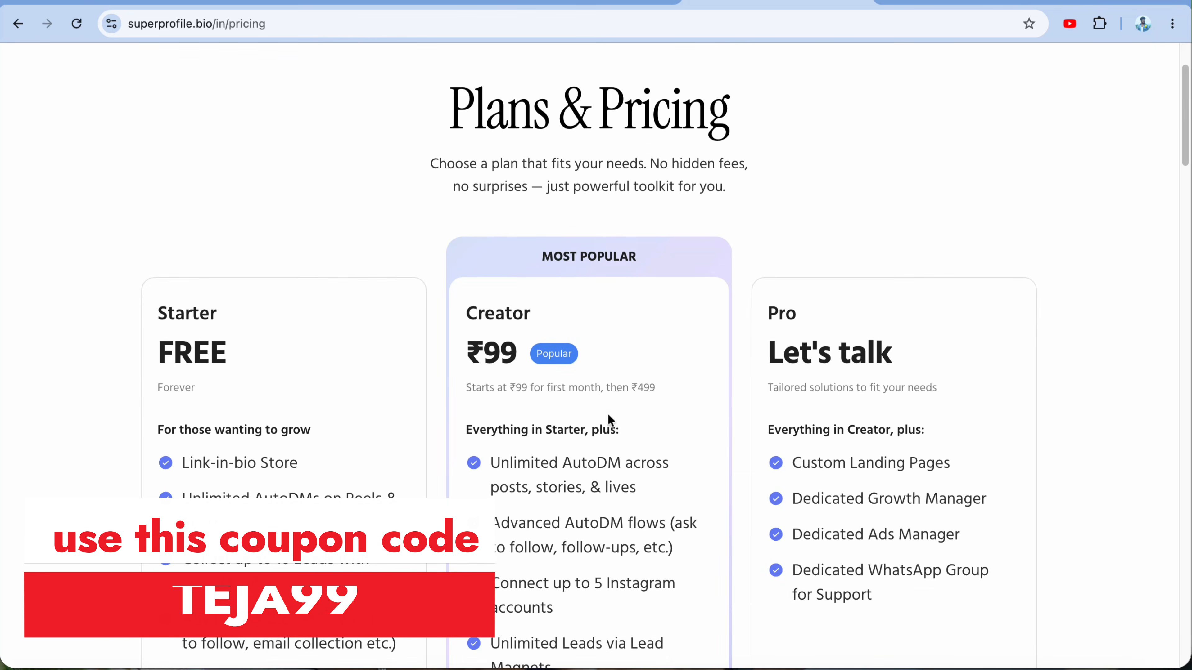
scroll(607, 416, "down", 4)
scroll(607, 416, "up", 4)
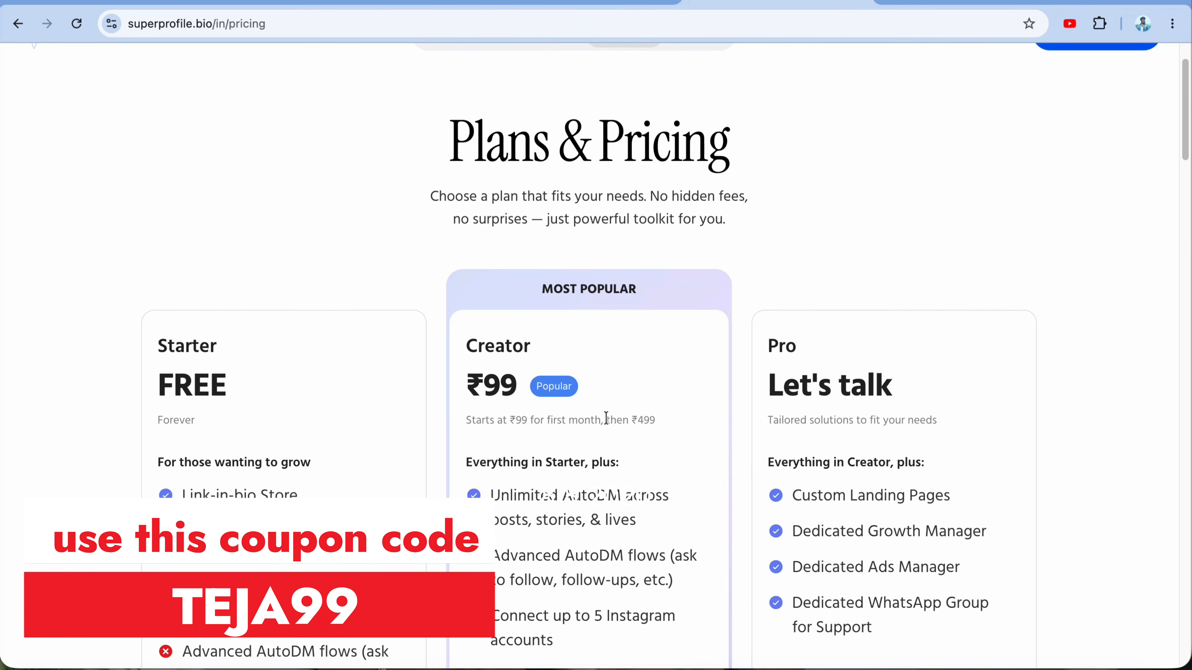
left_click_drag(522, 387, 472, 380)
left_click(618, 384)
scroll(622, 407, "down", 3)
scroll(609, 377, "down", 3)
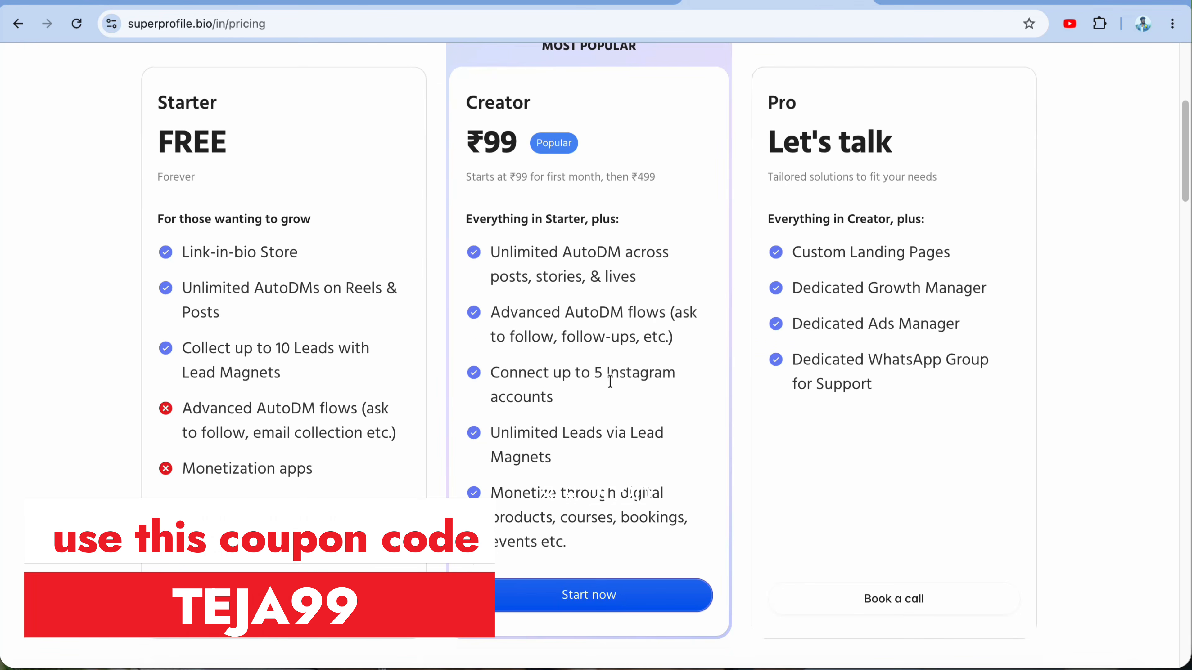
left_click_drag(488, 252, 577, 545)
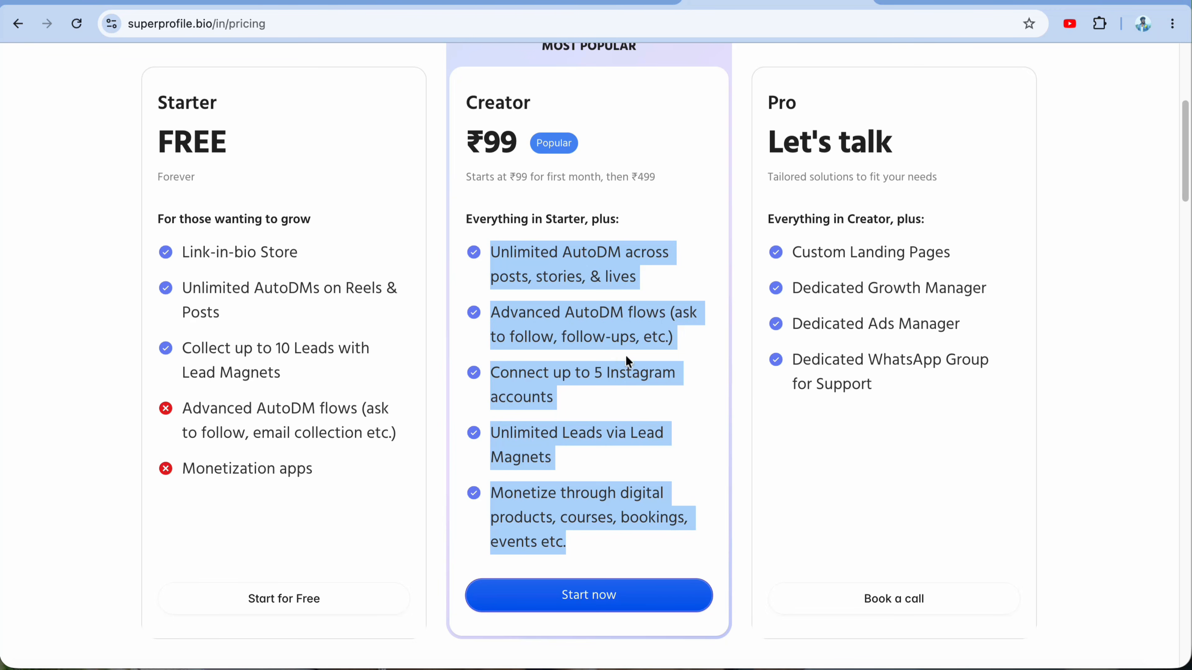
left_click(610, 403)
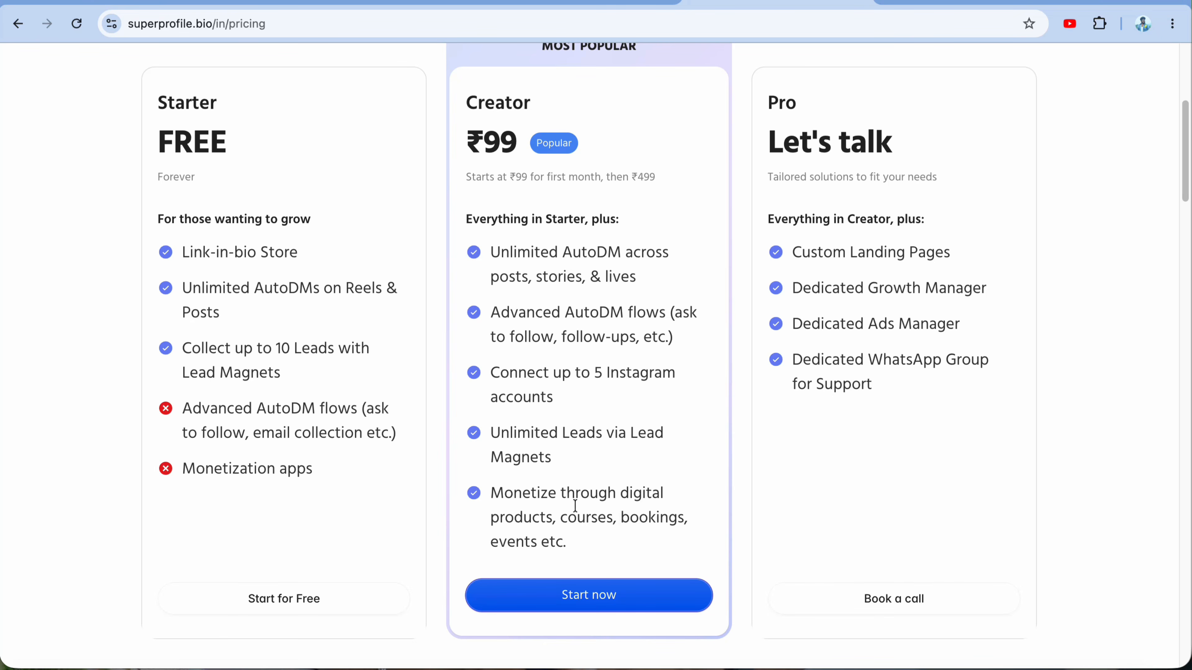
scroll(571, 452, "up", 5)
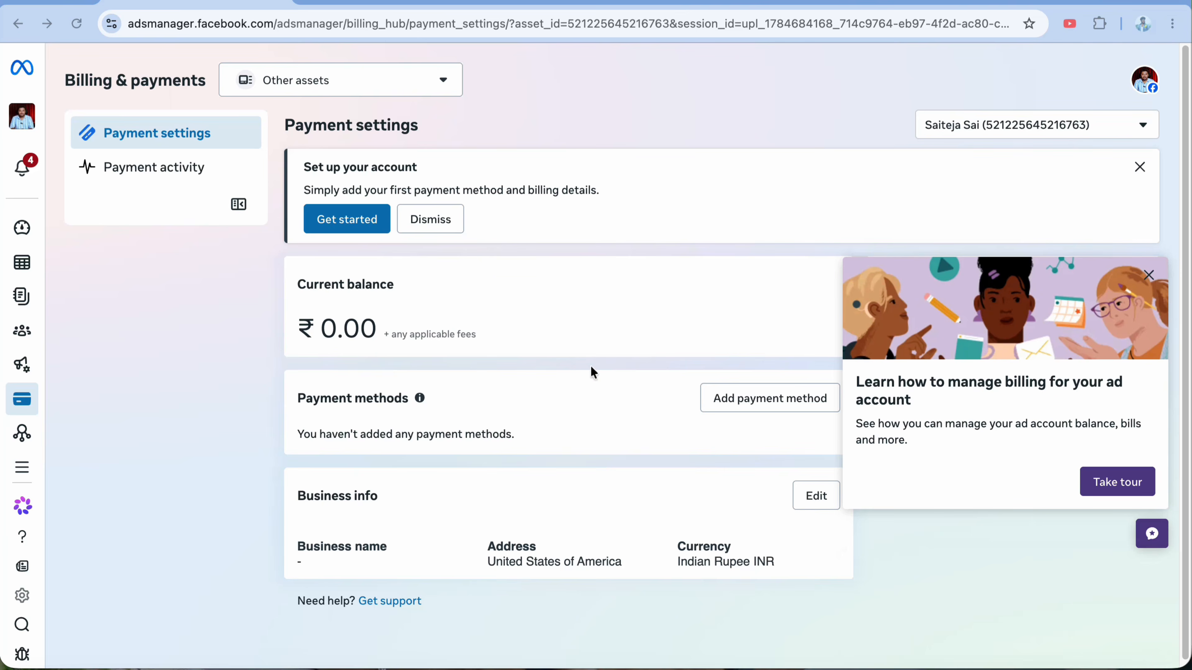
Start adding a payment method with India, Indian Rupee and the Kolkata, Asia (GMT+05:30) time zone, choosing UPI as the method
left_click(777, 405)
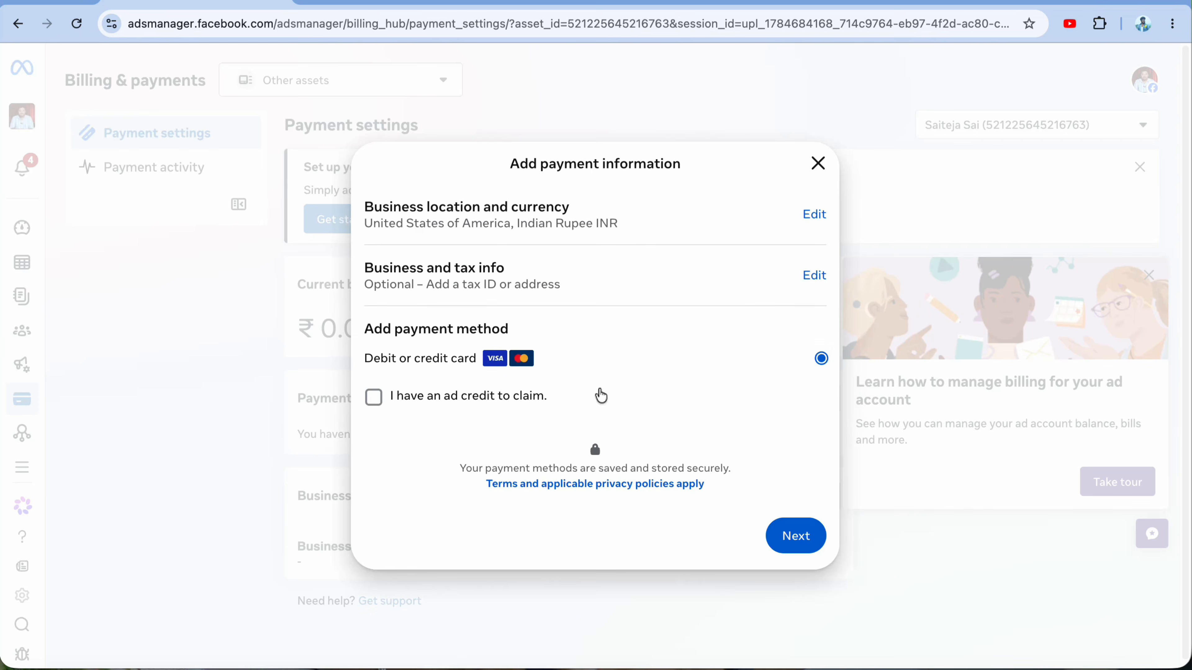
left_click(599, 360)
left_click(556, 281)
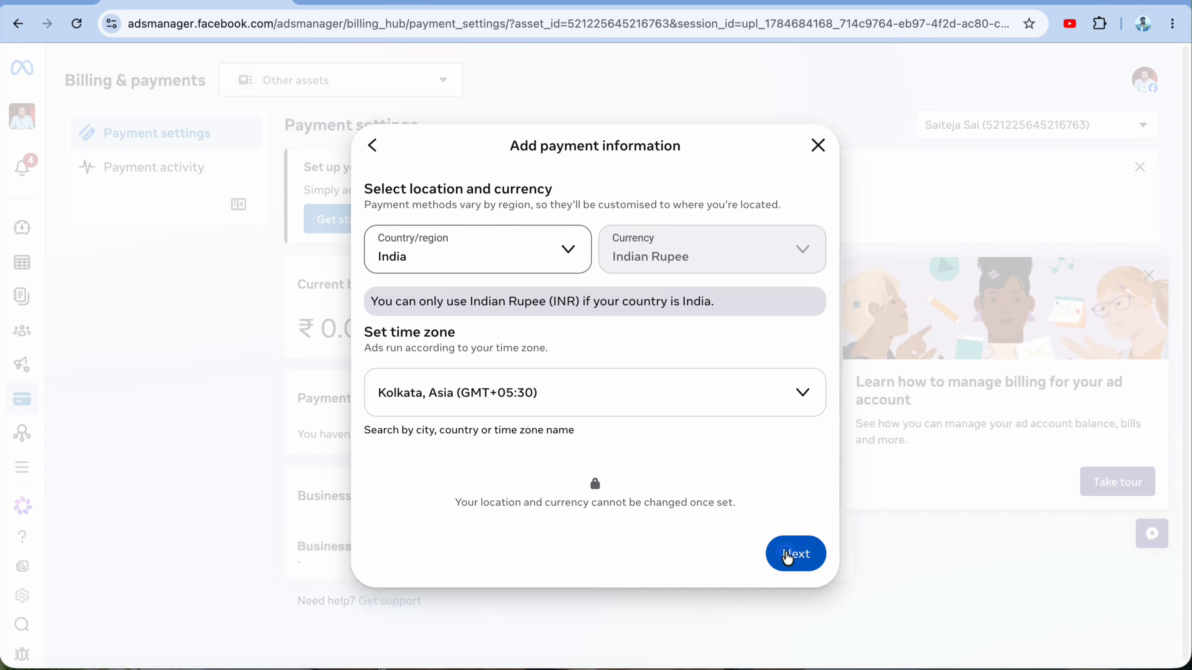
left_click(776, 552)
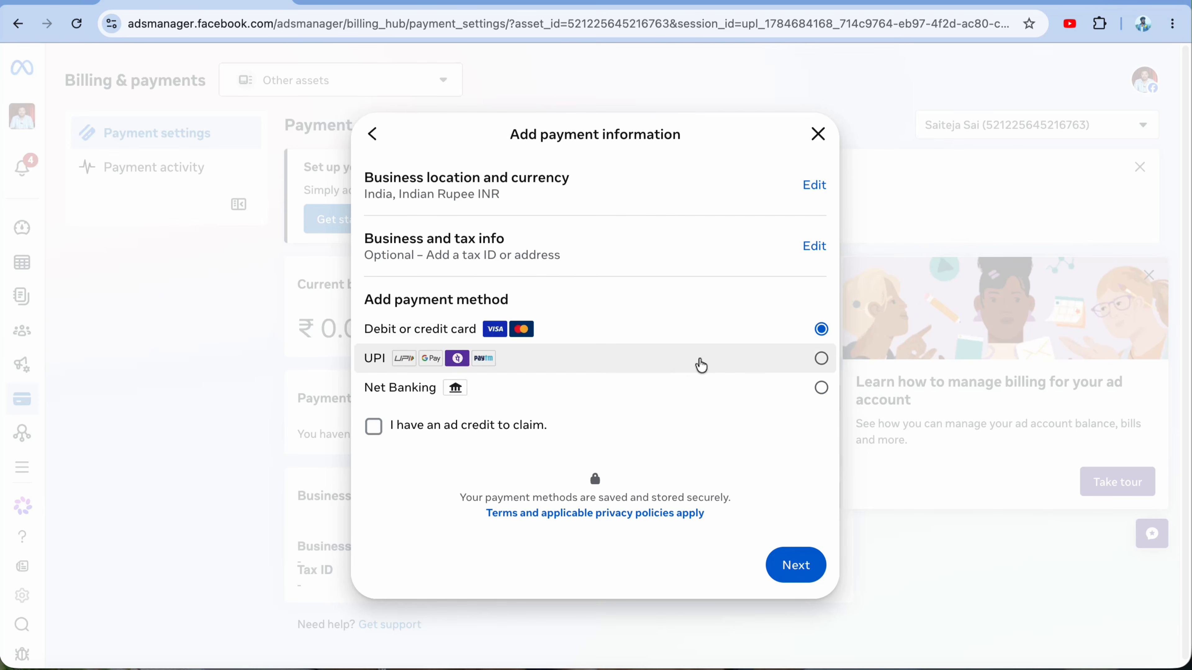
left_click(702, 365)
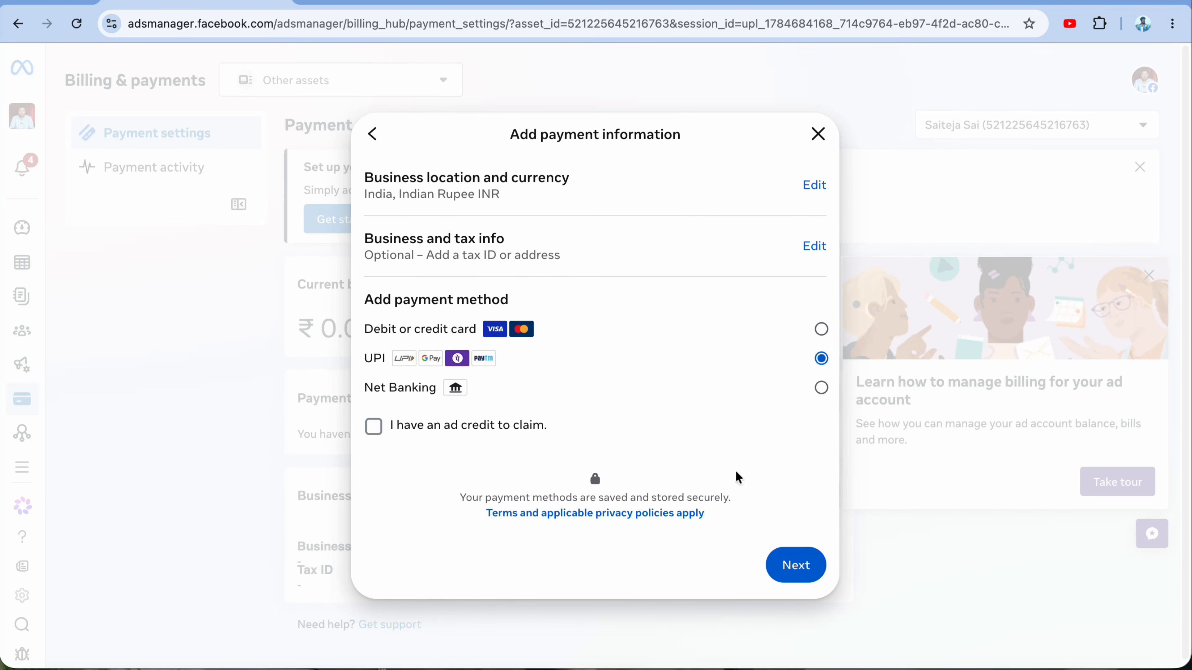
left_click(796, 565)
Choose the business address region, confirm that the information is accurate, and declare that ads are bought for business purposes
left_click(516, 295)
scroll(494, 412, "down", 8)
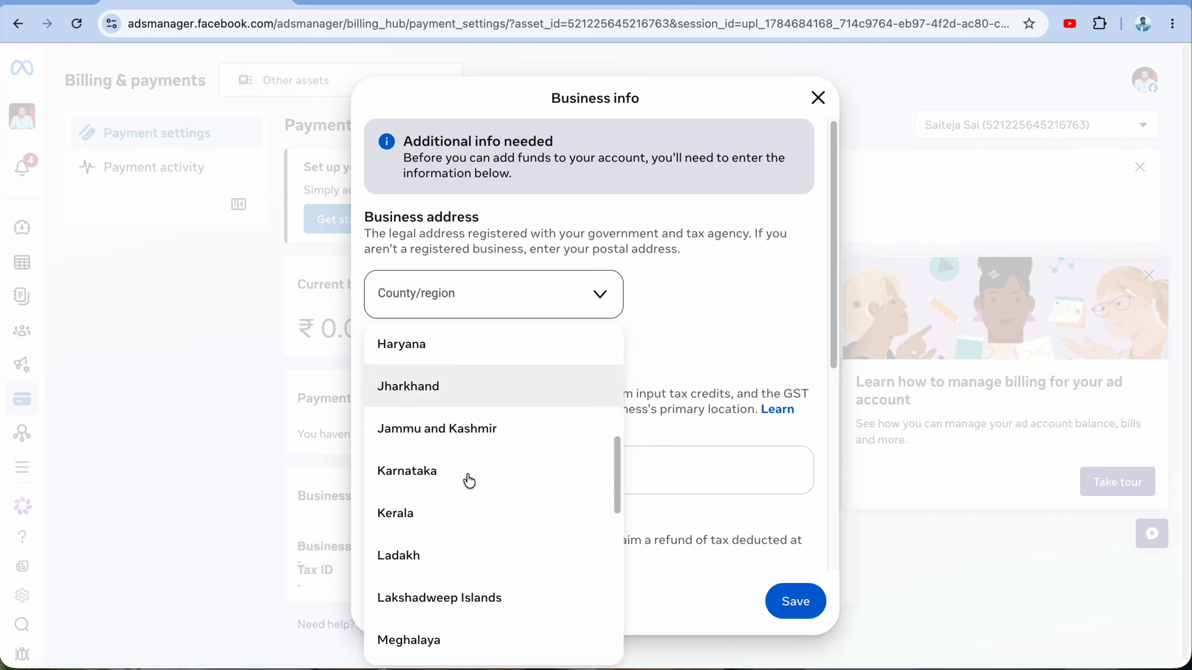
left_click(469, 479)
scroll(524, 343, "down", 6)
scroll(513, 314, "up", 3)
scroll(555, 324, "down", 1)
scroll(555, 324, "down", 3)
left_click(373, 305)
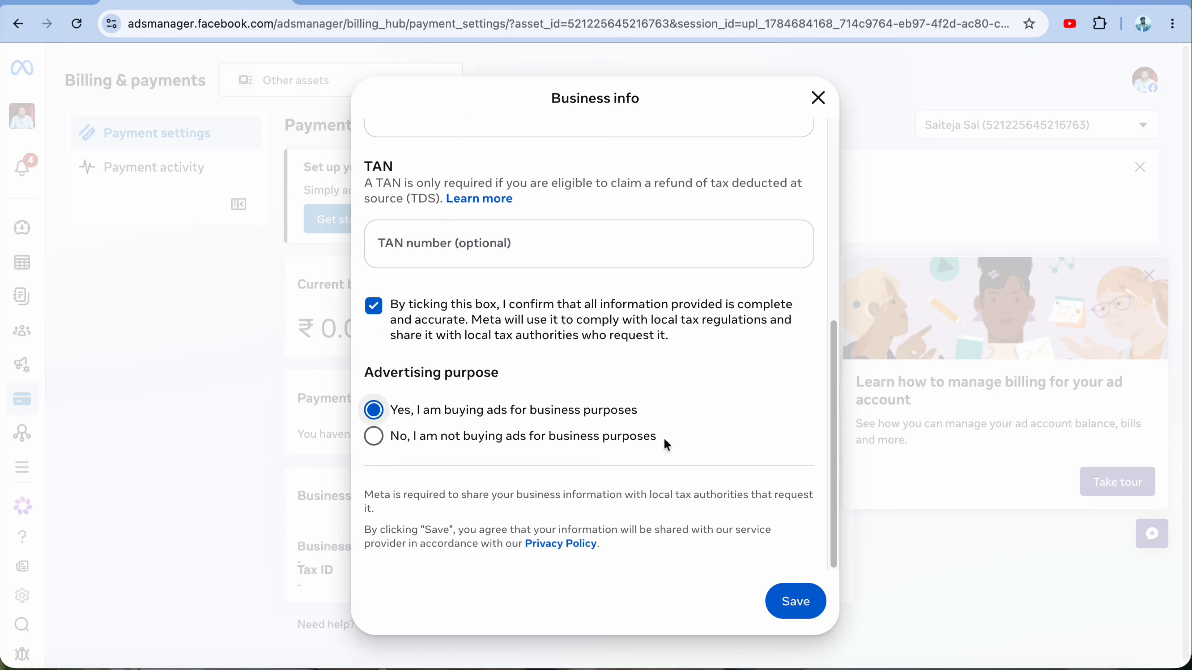
Save the business info and add ₹500 to the ad account's available funds
left_click(795, 608)
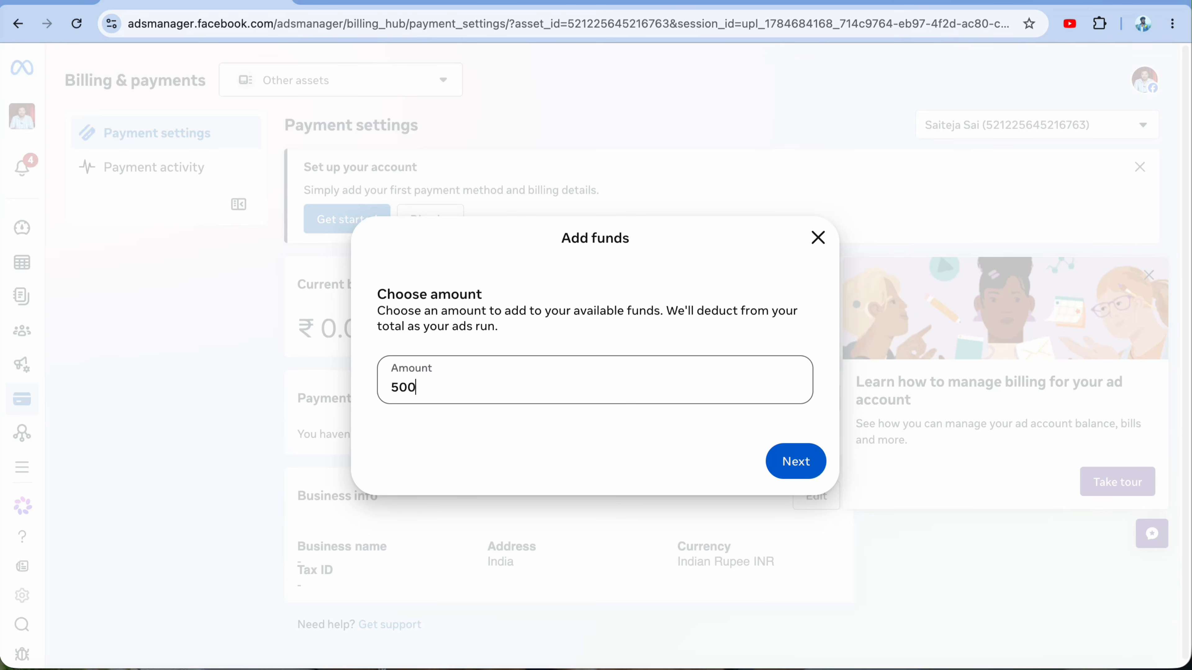
left_click(794, 464)
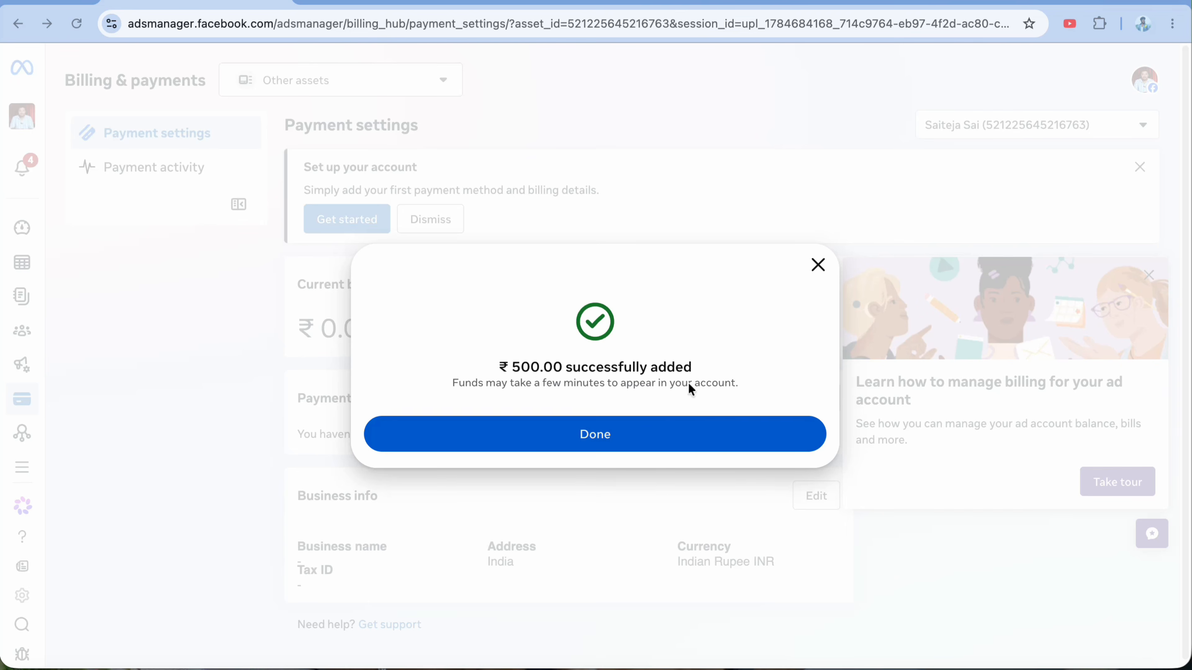
left_click(641, 437)
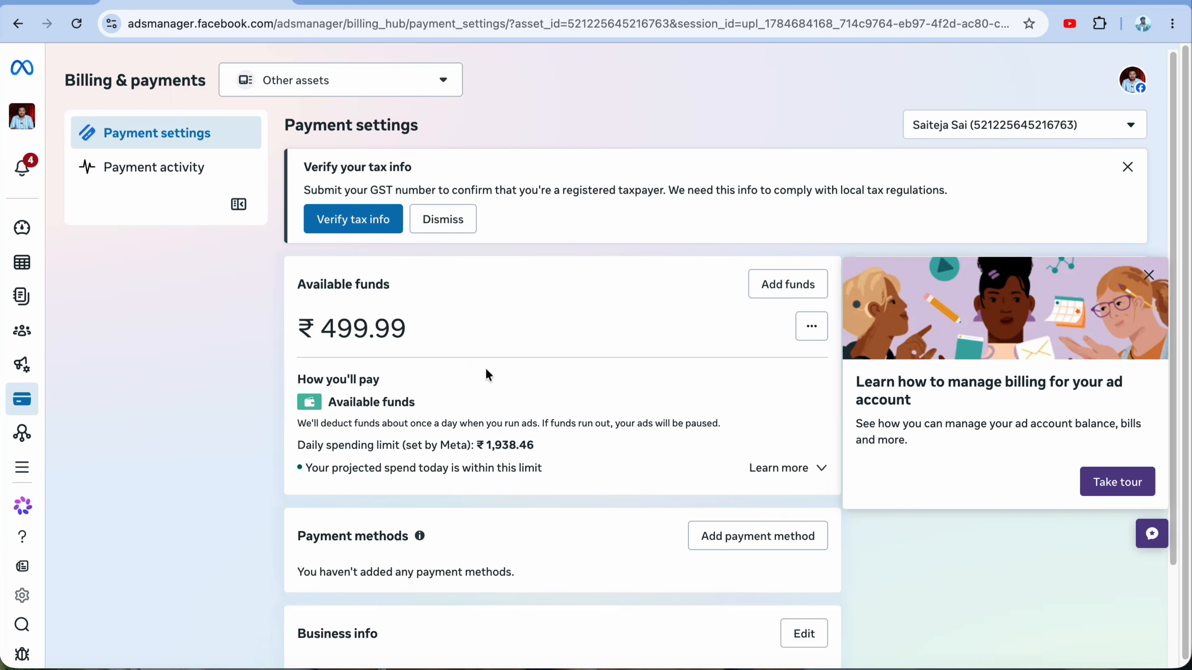
Start a new campaign from the Campaigns page and go to the account overview to confirm the required account info
mouse_move(24, 338)
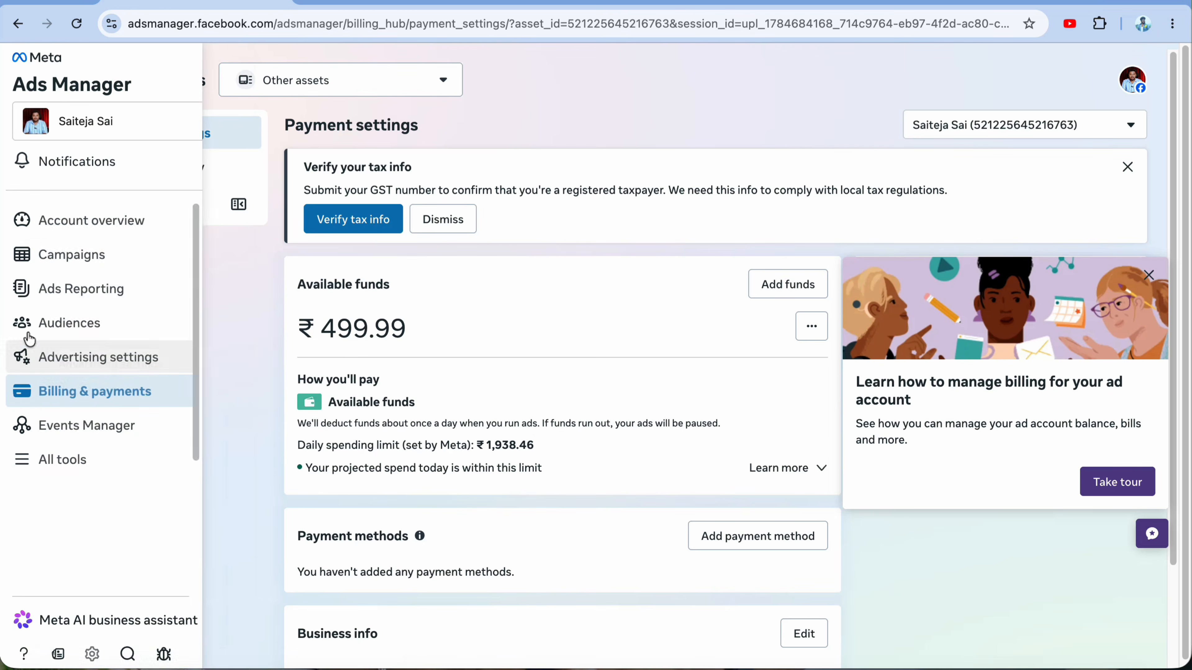
left_click(60, 265)
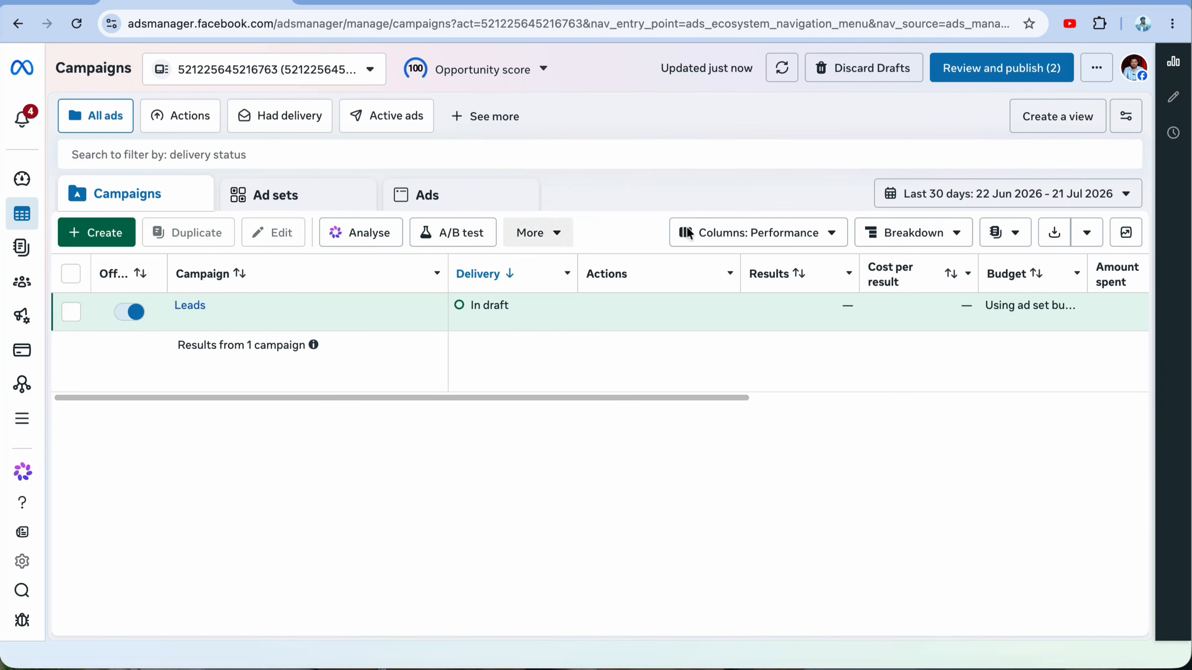
left_click(102, 241)
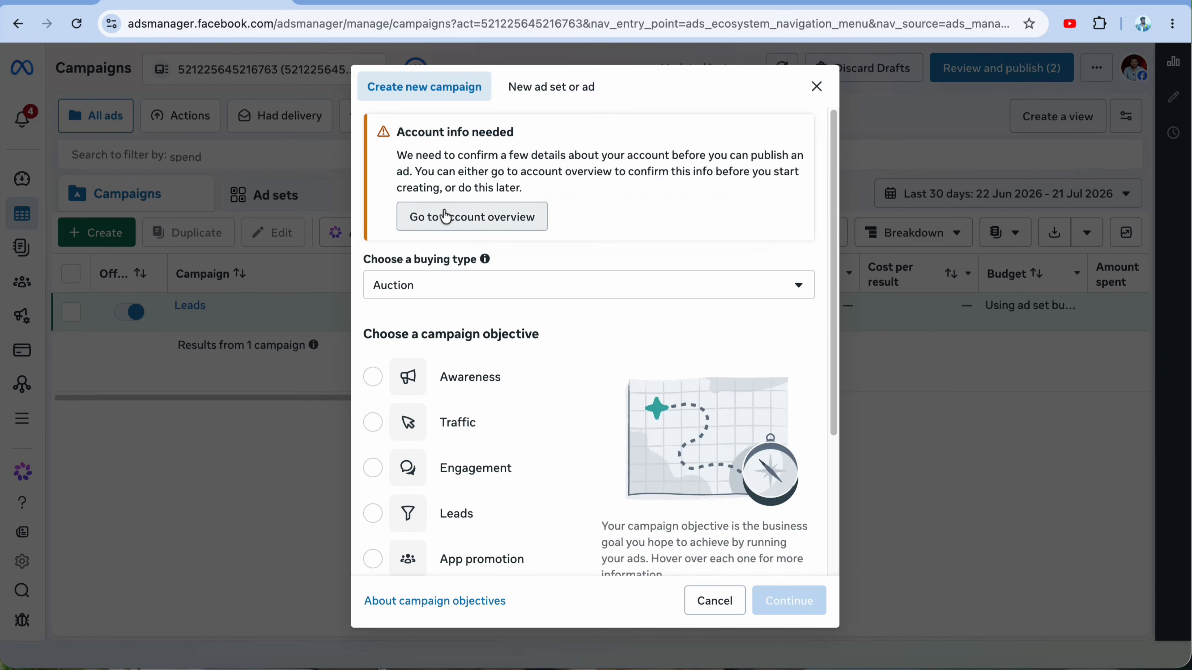
left_click(426, 217)
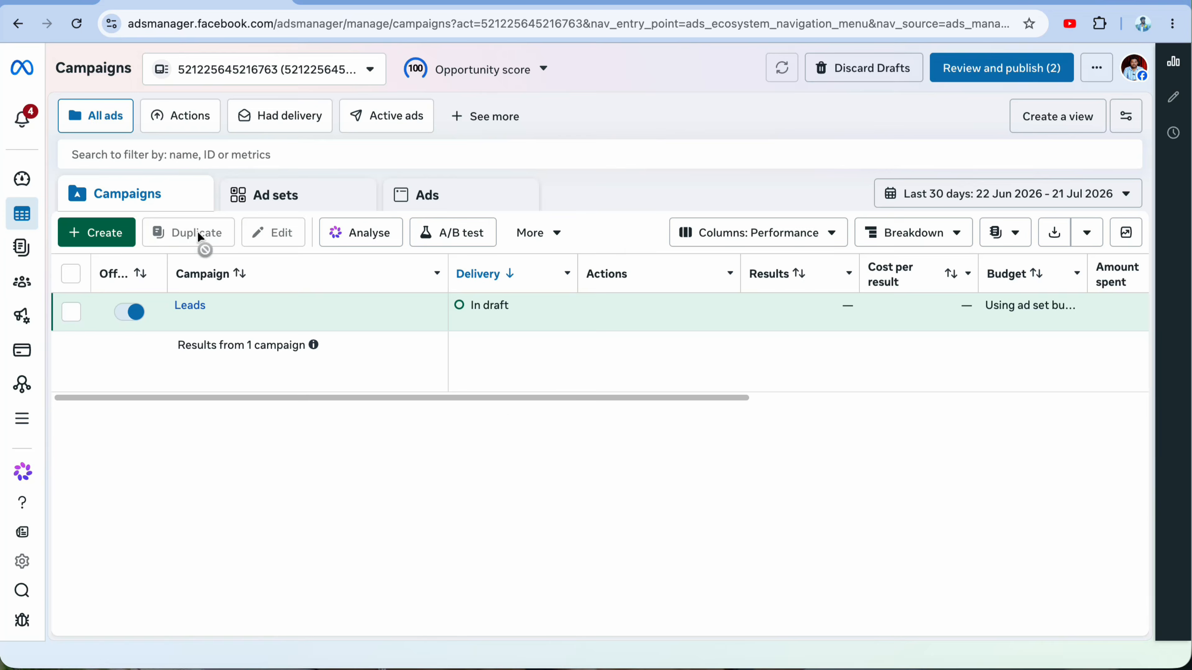
Create a new Auction campaign with the Leads objective and name it Digital Selling
left_click(96, 233)
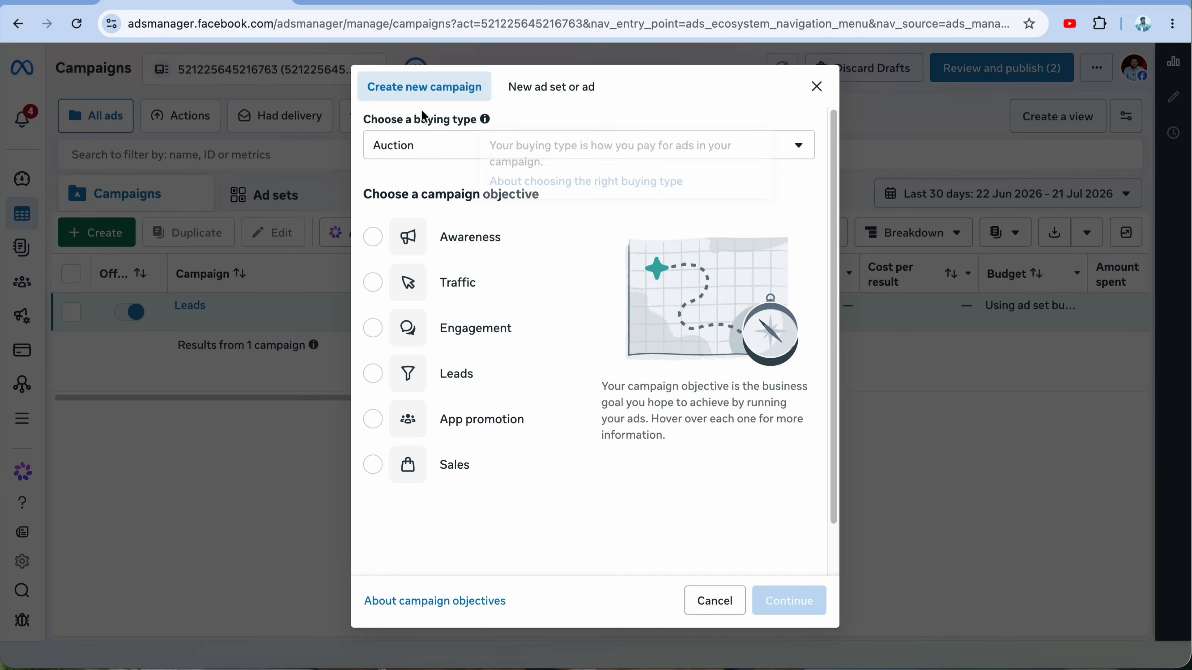
left_click(483, 366)
left_click(789, 601)
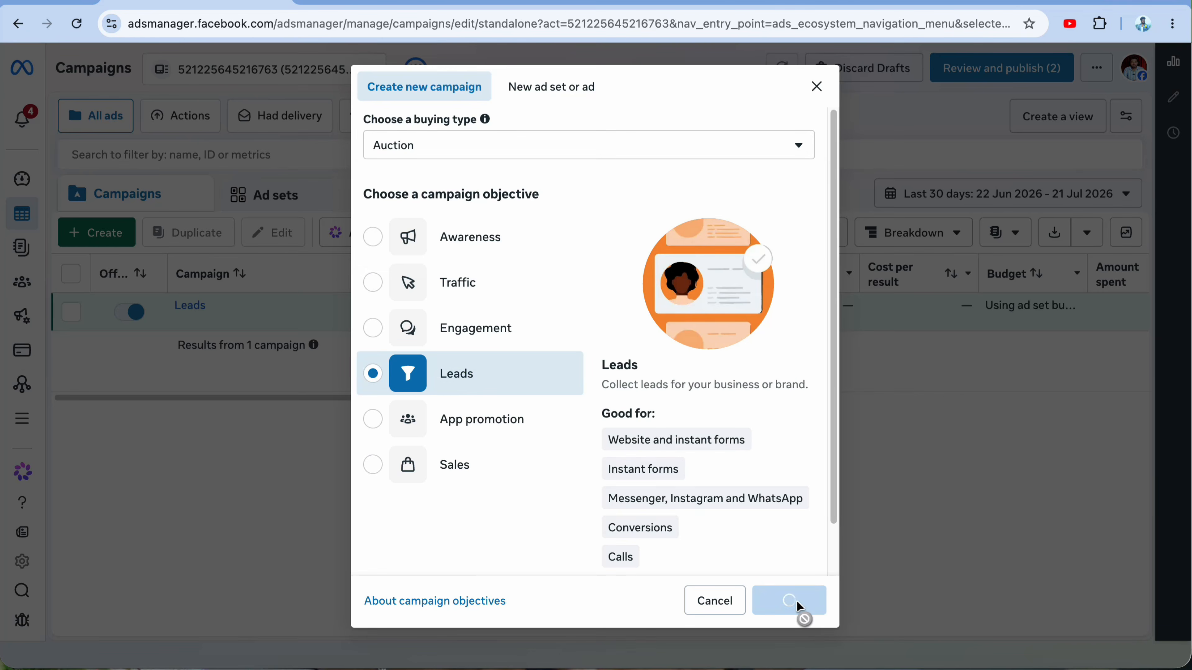
left_click_drag(630, 184, 399, 176)
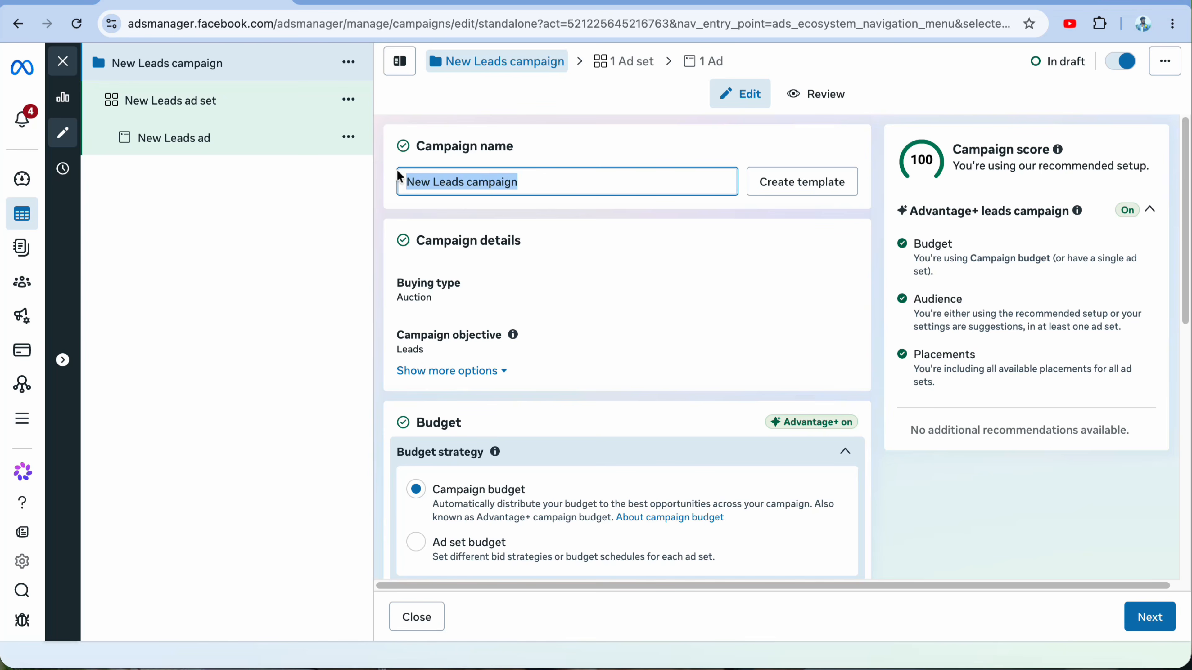
type("Digital Selling")
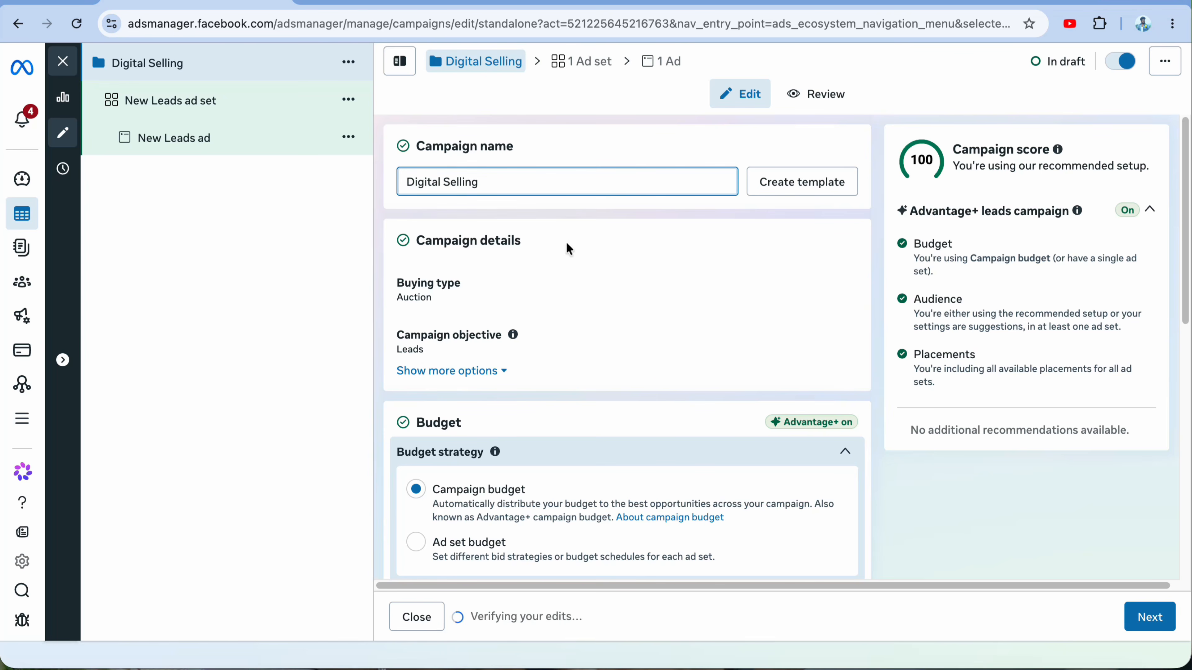
Switch the campaign budget to a lifetime budget of ₹500
scroll(617, 287, "down", 2)
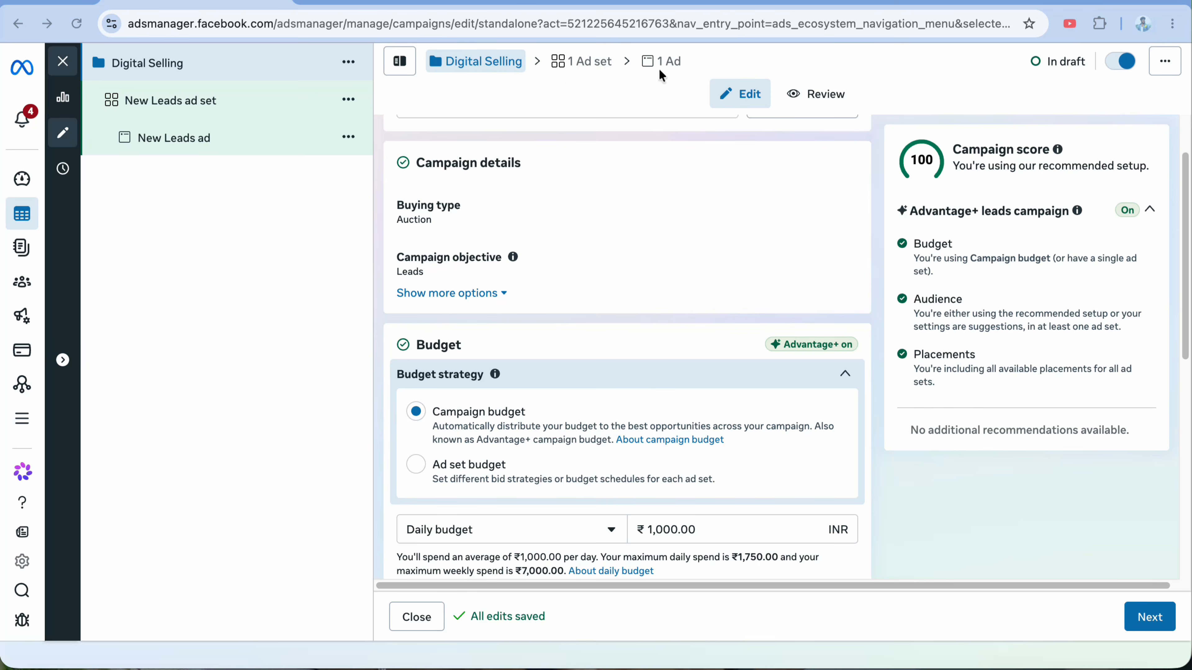
scroll(552, 341, "up", 2)
scroll(550, 365, "down", 5)
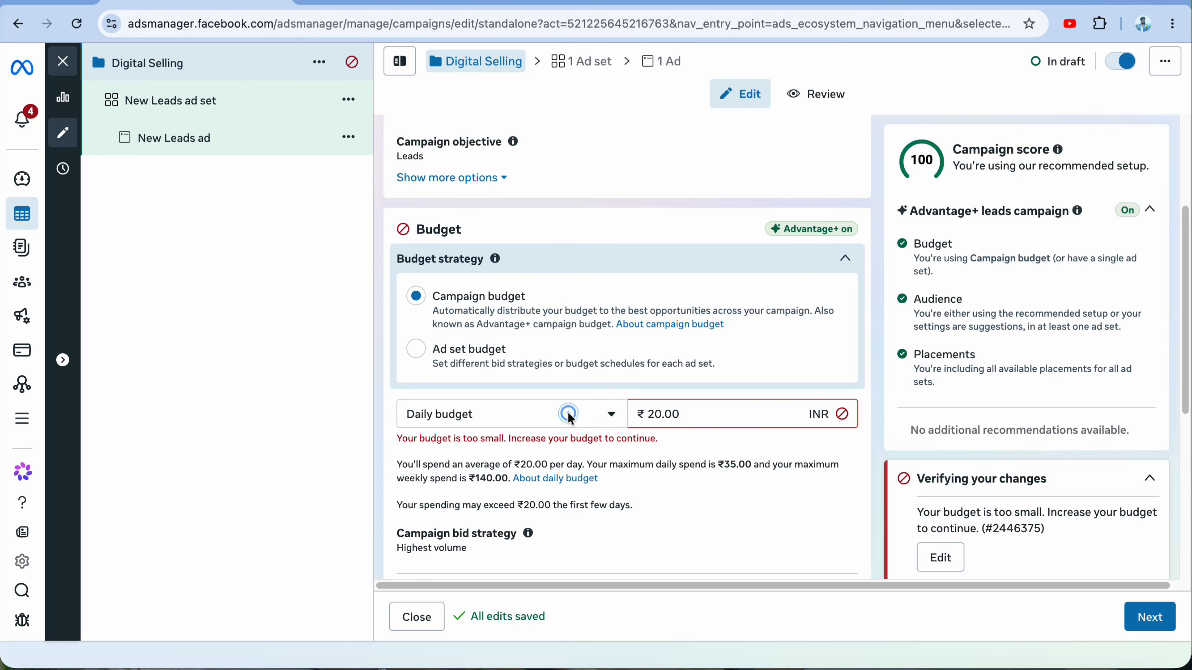
left_click(538, 415)
left_click(768, 317)
left_click(700, 399)
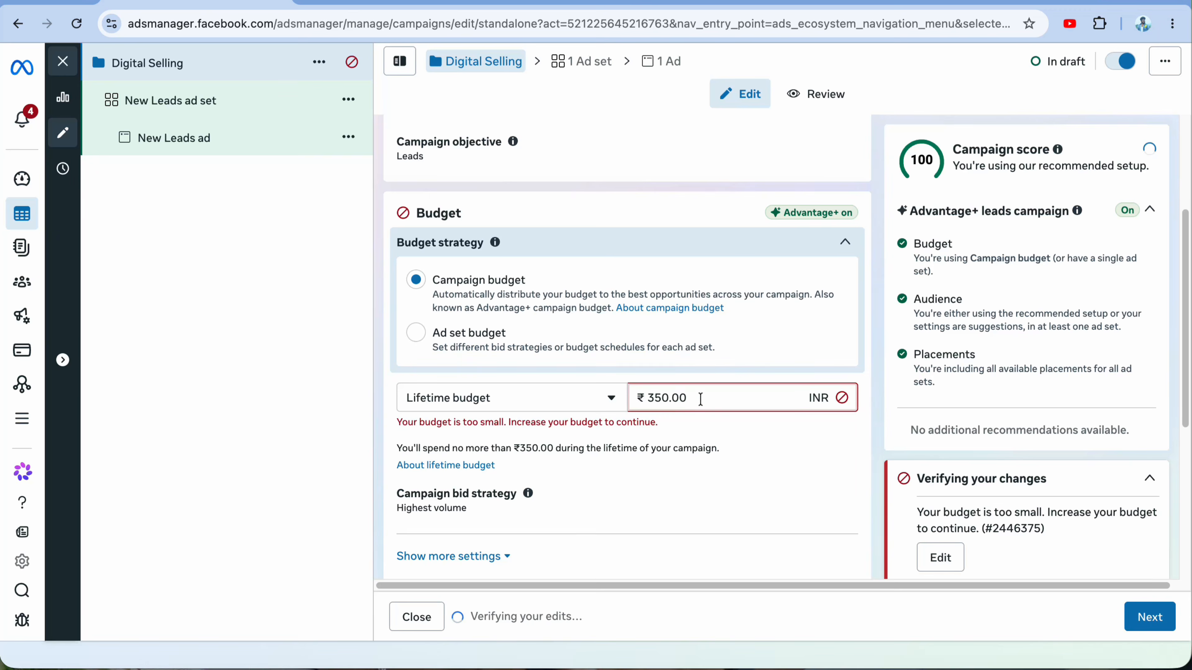
left_click_drag(689, 398, 641, 395)
type("5")
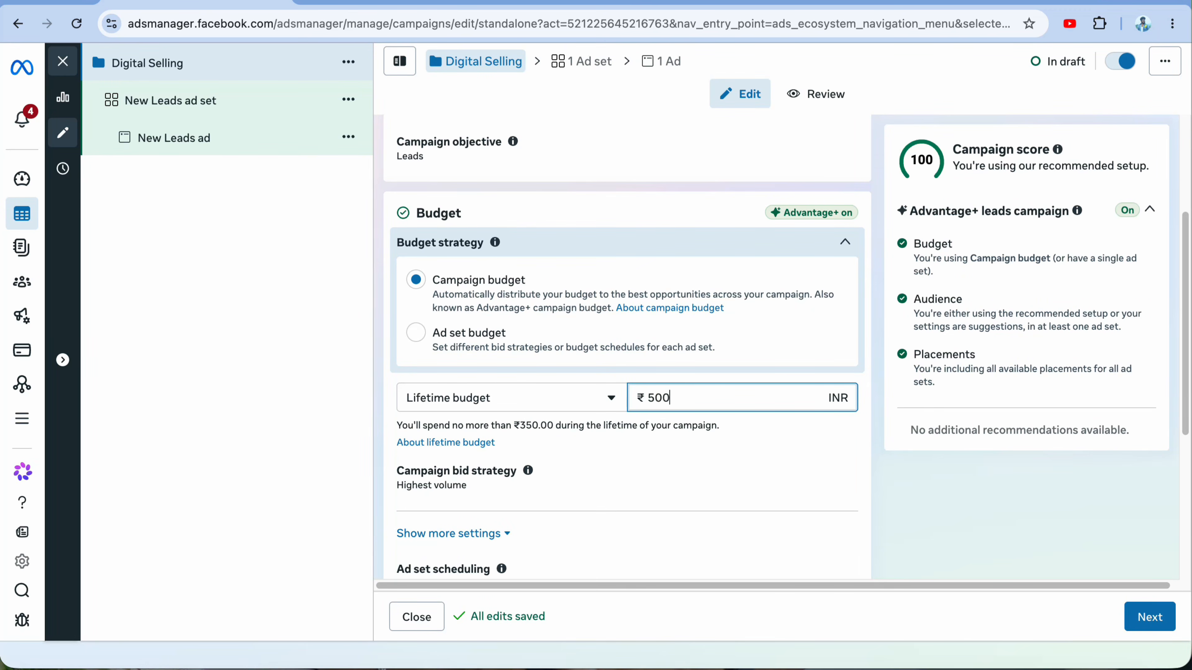
left_click_drag(686, 398, 651, 398)
Change the campaign budget to a daily budget of ₹300
left_click(608, 400)
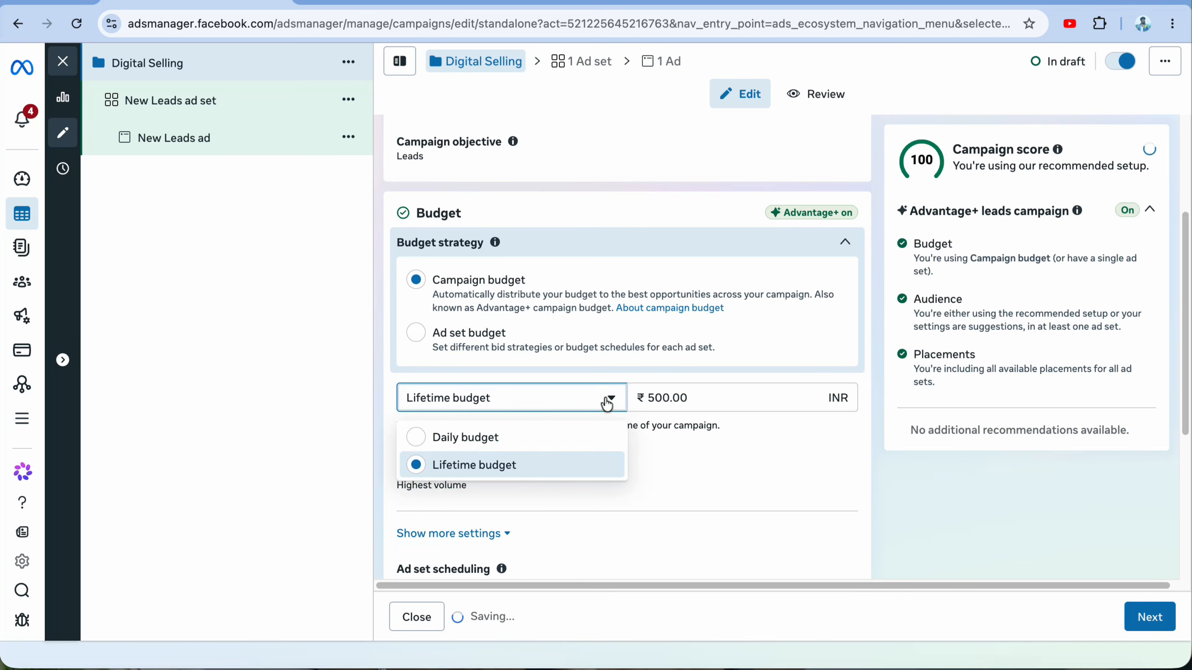
left_click(548, 437)
left_click_drag(710, 414, 649, 406)
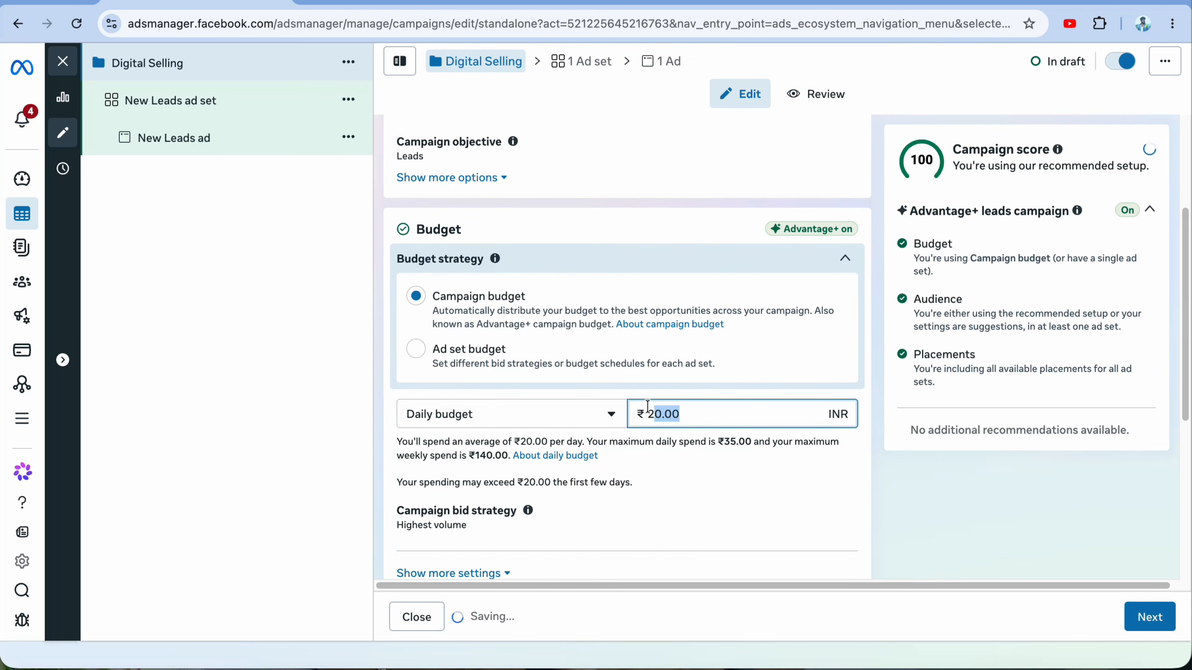
type("3")
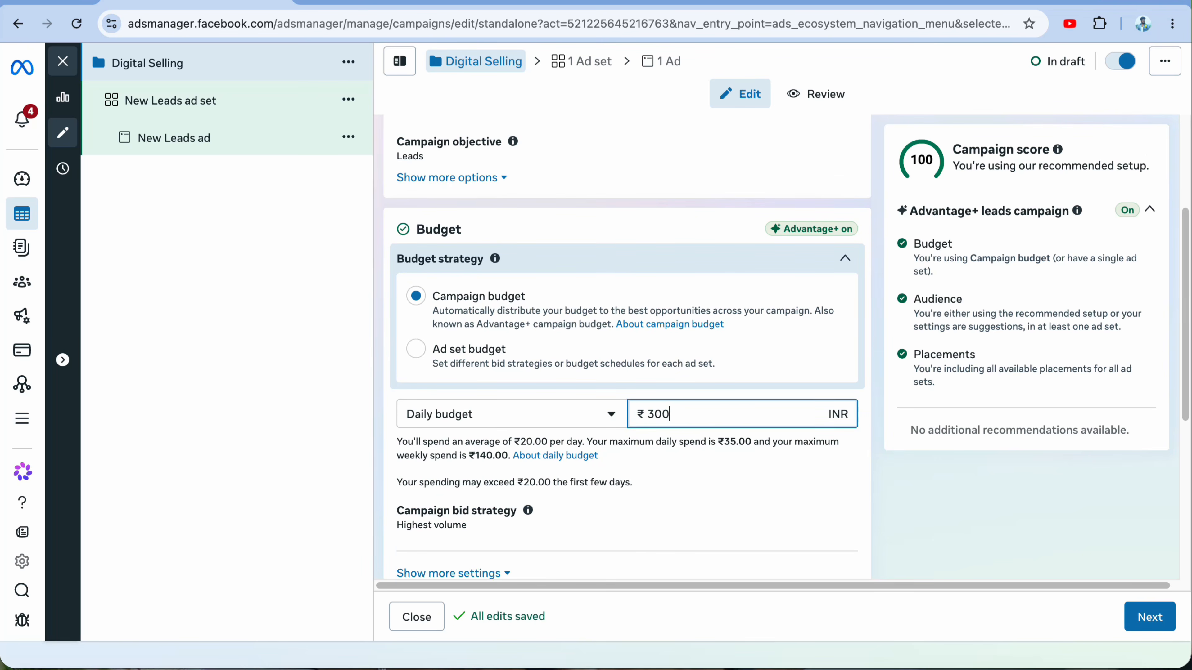
type("00")
left_click(737, 449)
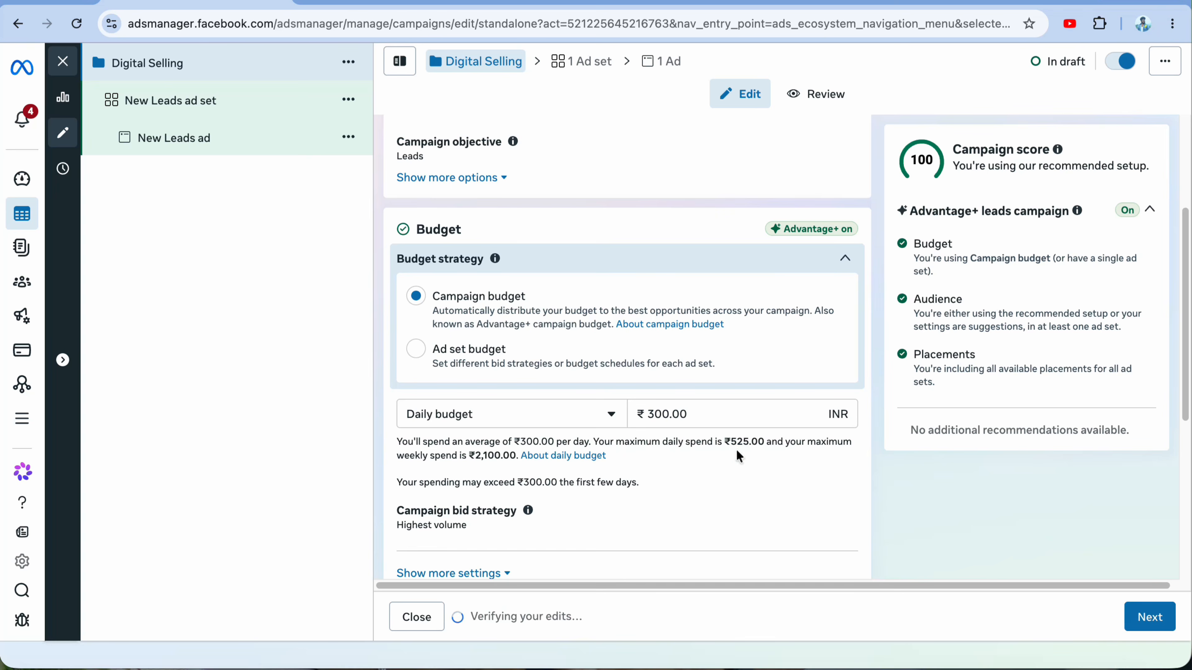
Set the campaign to a lifetime budget of ₹450 and continue to the ad set settings
left_click(603, 417)
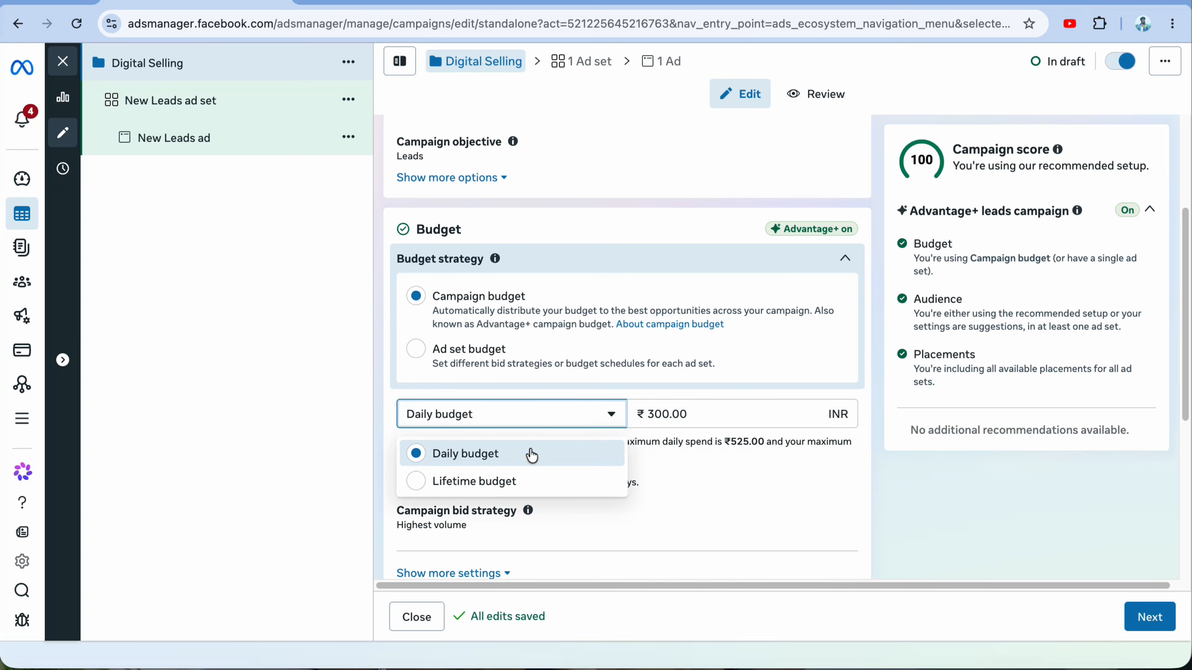
left_click(494, 482)
left_click(764, 317)
left_click_drag(702, 398, 636, 383)
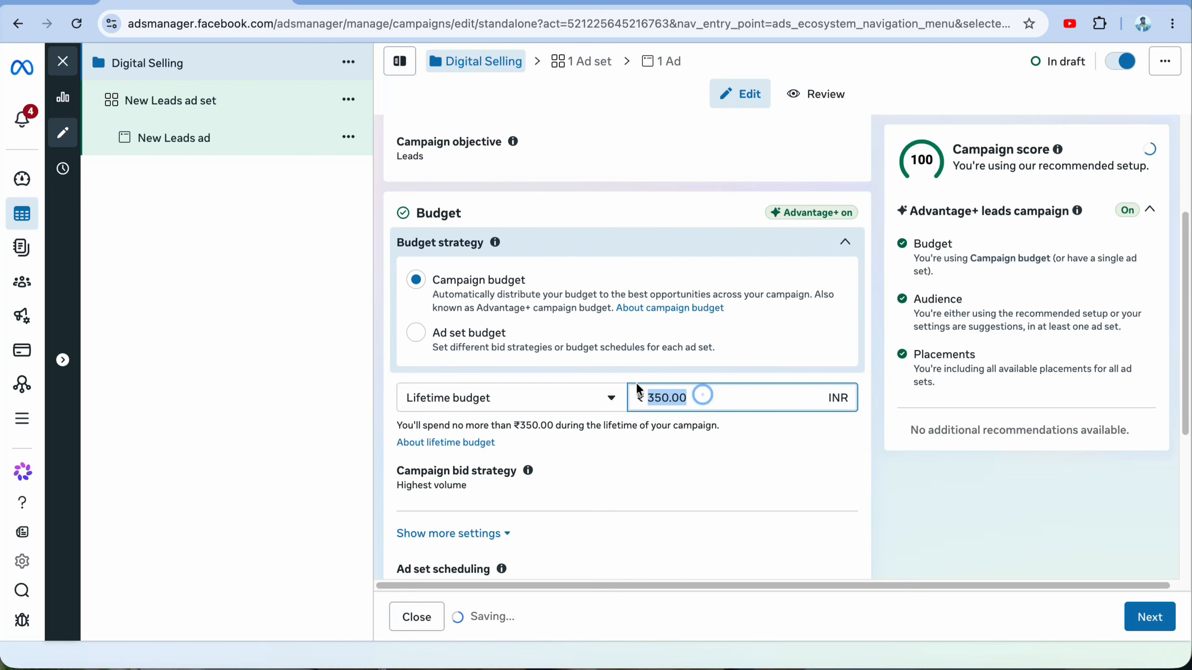
type("450")
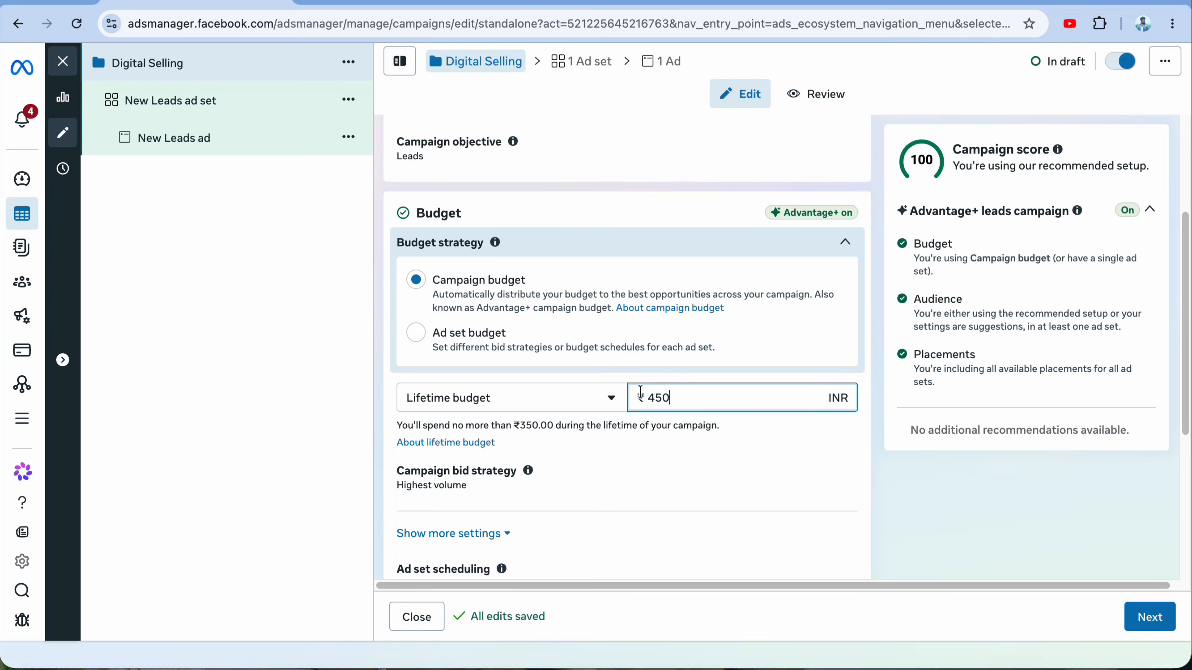
left_click(619, 474)
scroll(620, 475, "down", 6)
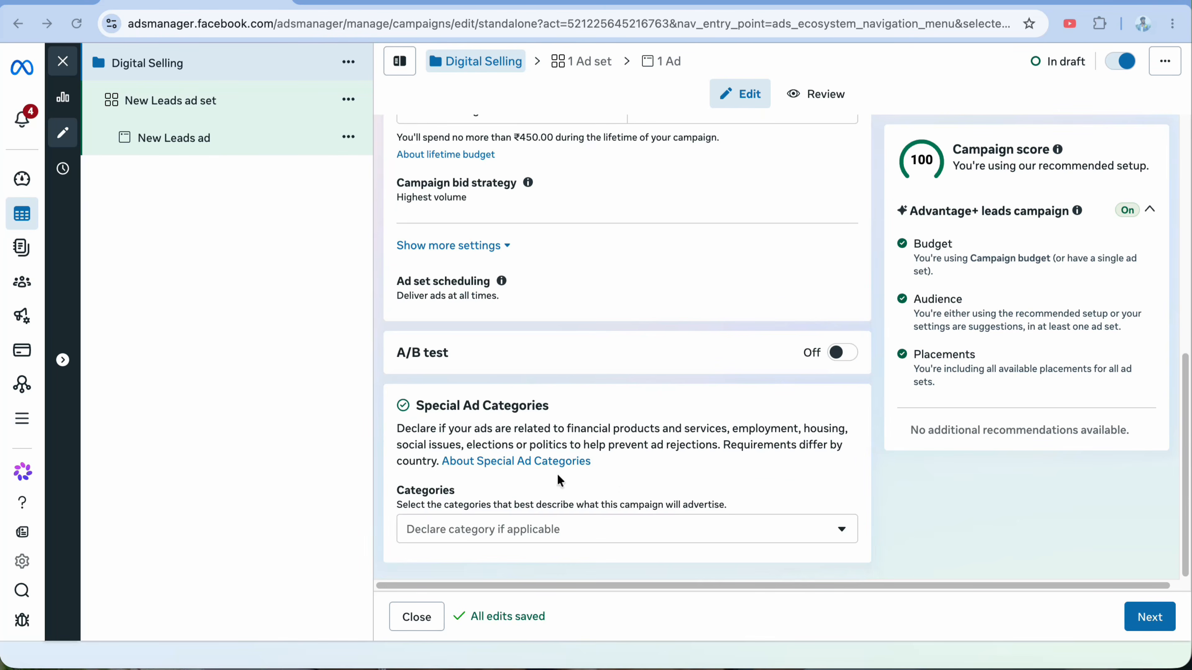
left_click(1155, 620)
Rename the ad set as AI Digital Product and set its conversion location to Website and calls
left_click_drag(515, 178, 440, 165)
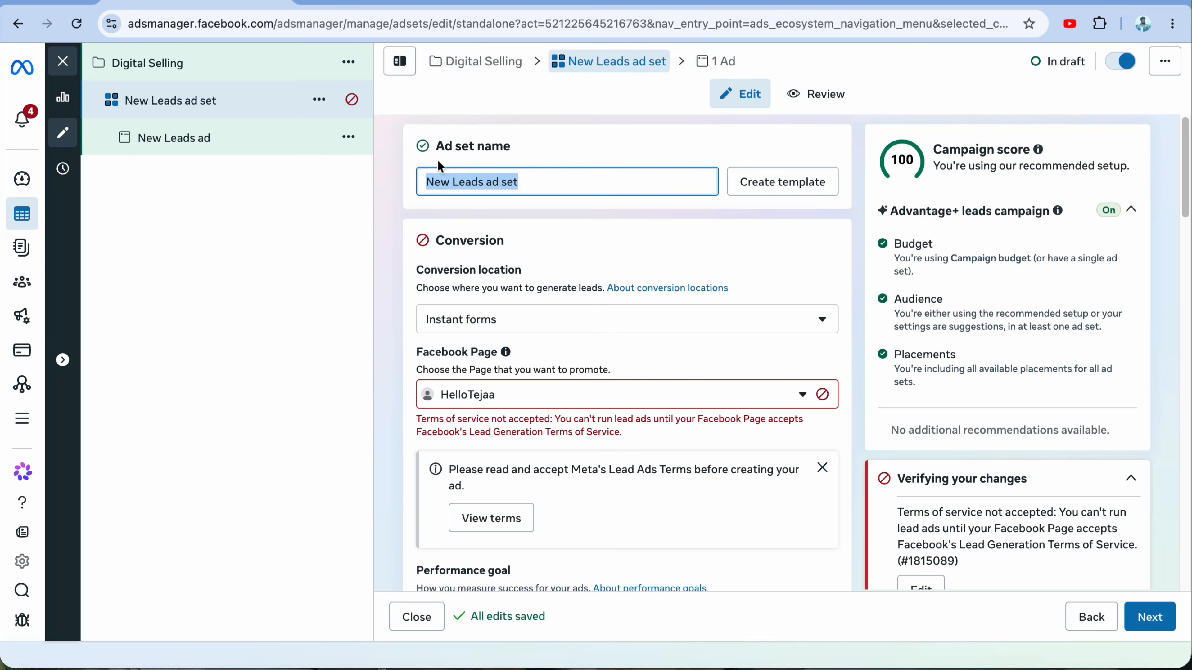
type("Dig")
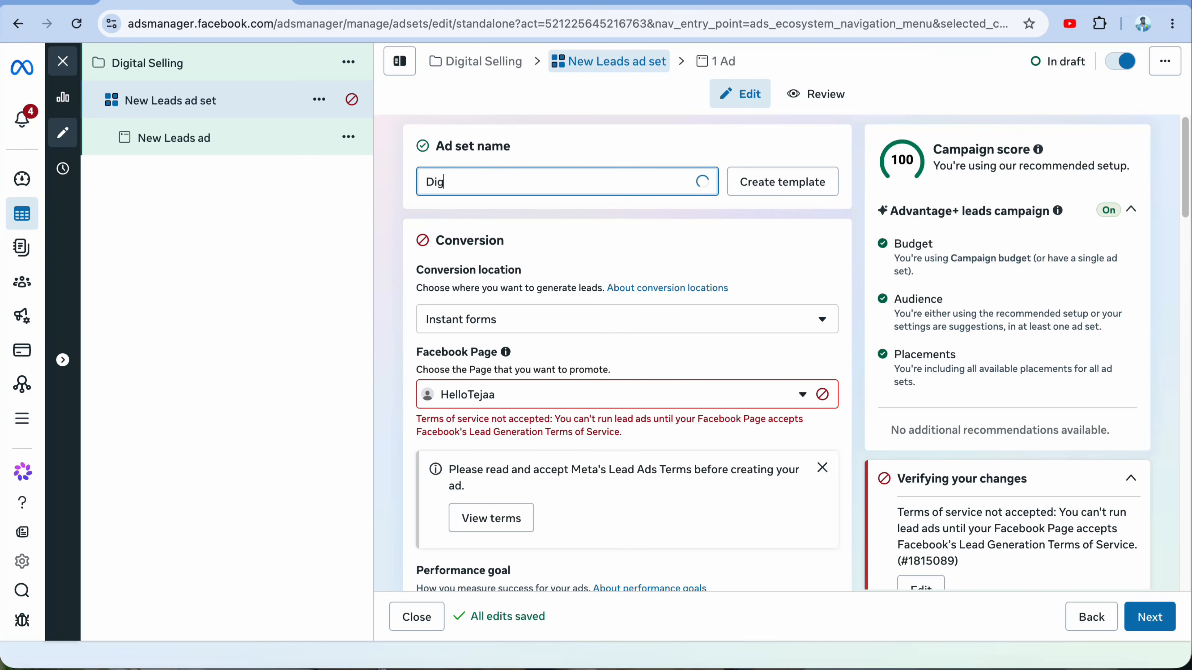
type("it")
left_click(286, 218)
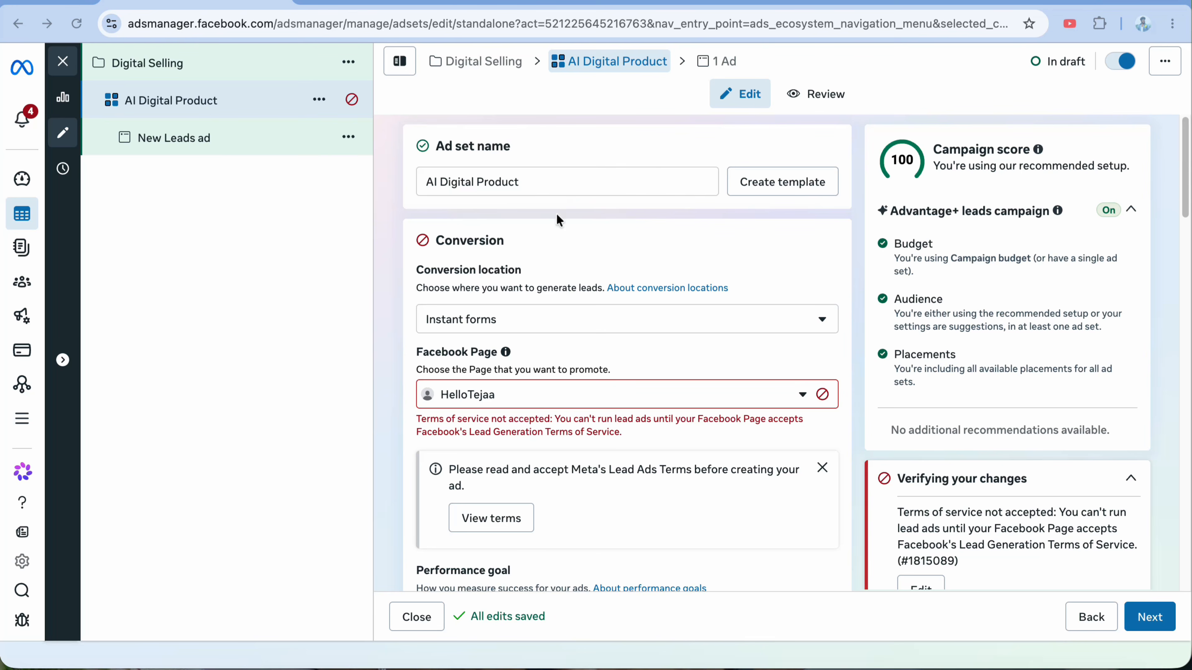
left_click(532, 186)
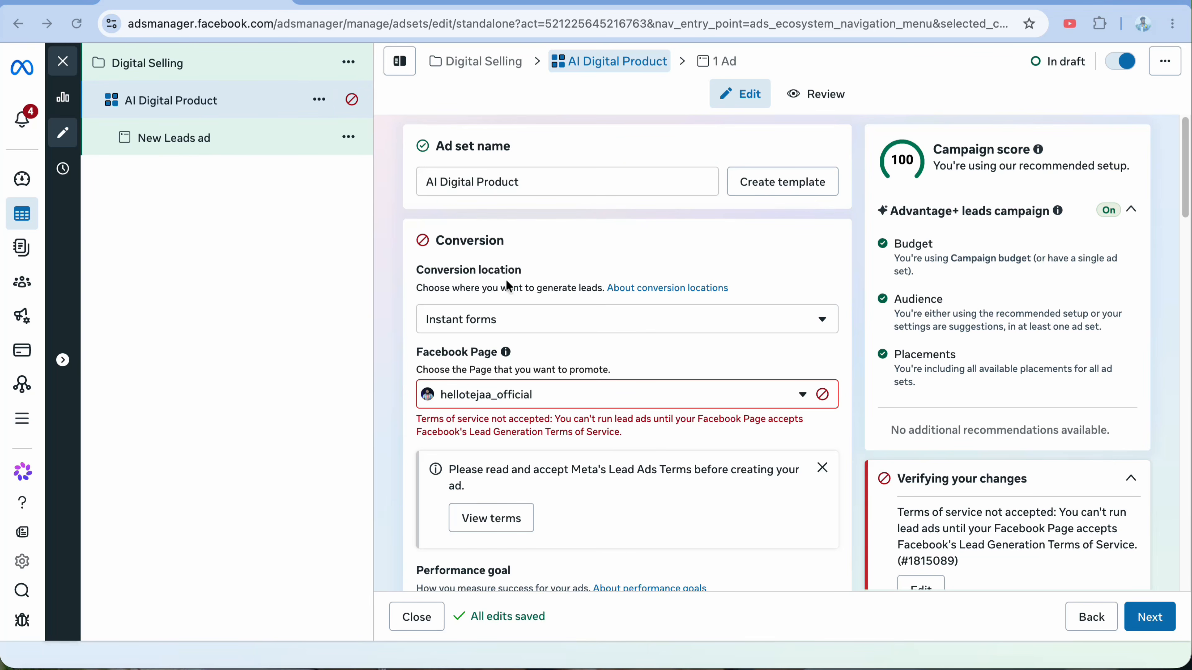
left_click(524, 321)
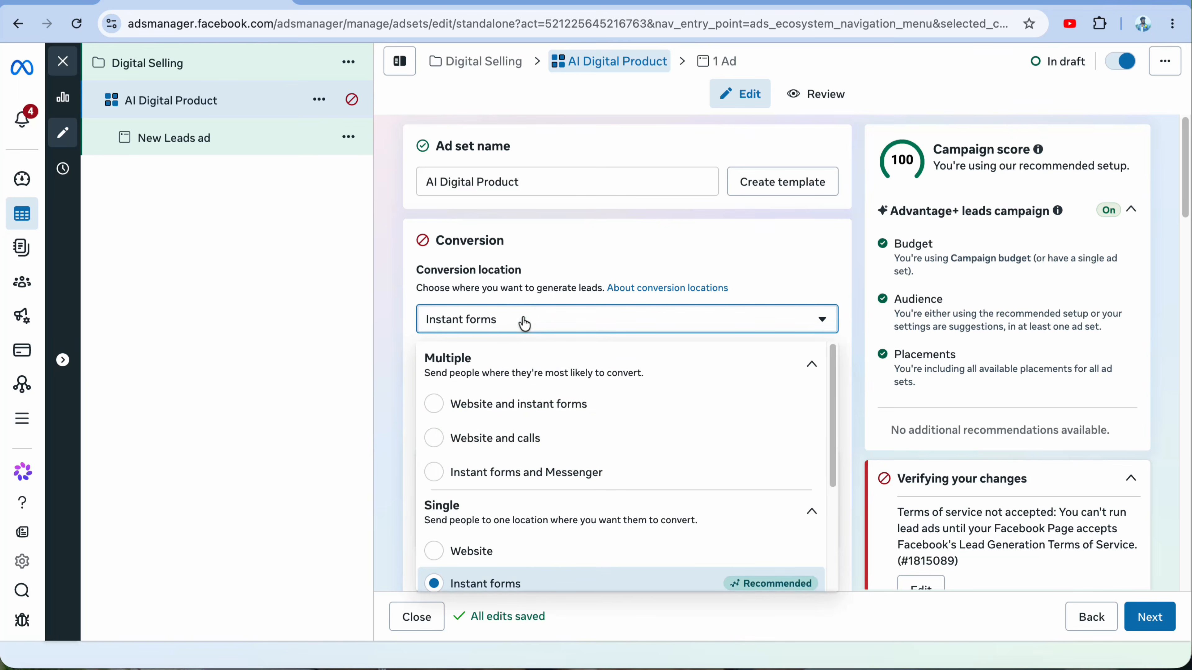
left_click(552, 436)
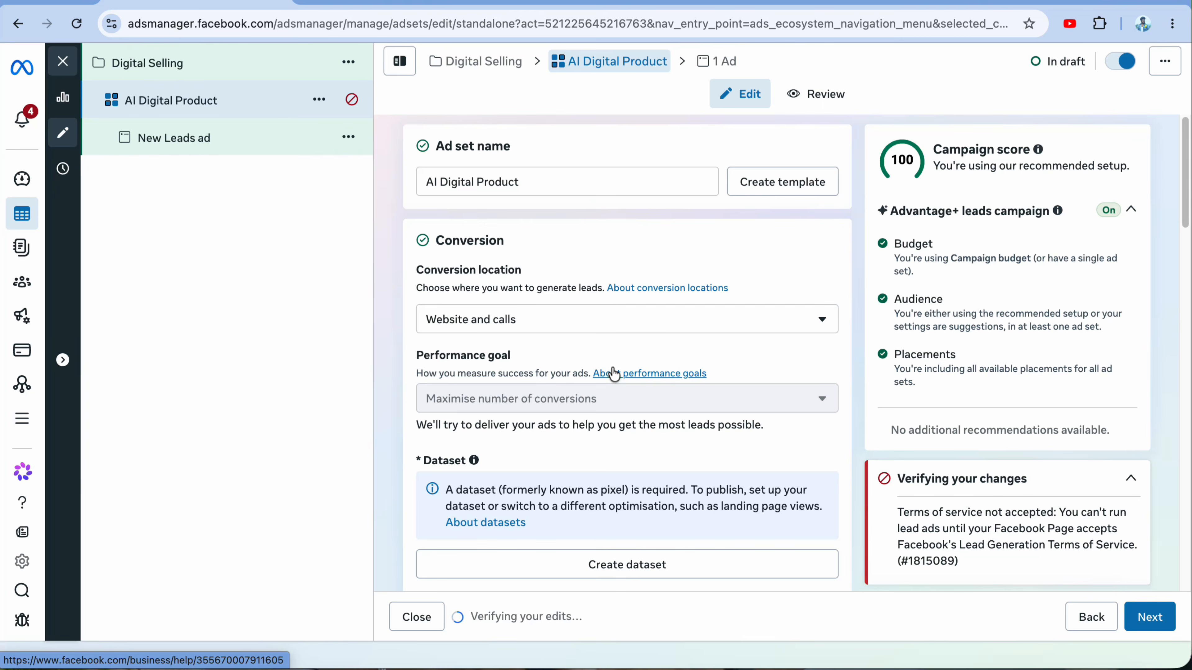
Select the hellotejaa dataset as the ad set's conversion tracking dataset
scroll(613, 373, "down", 3)
left_click(613, 369)
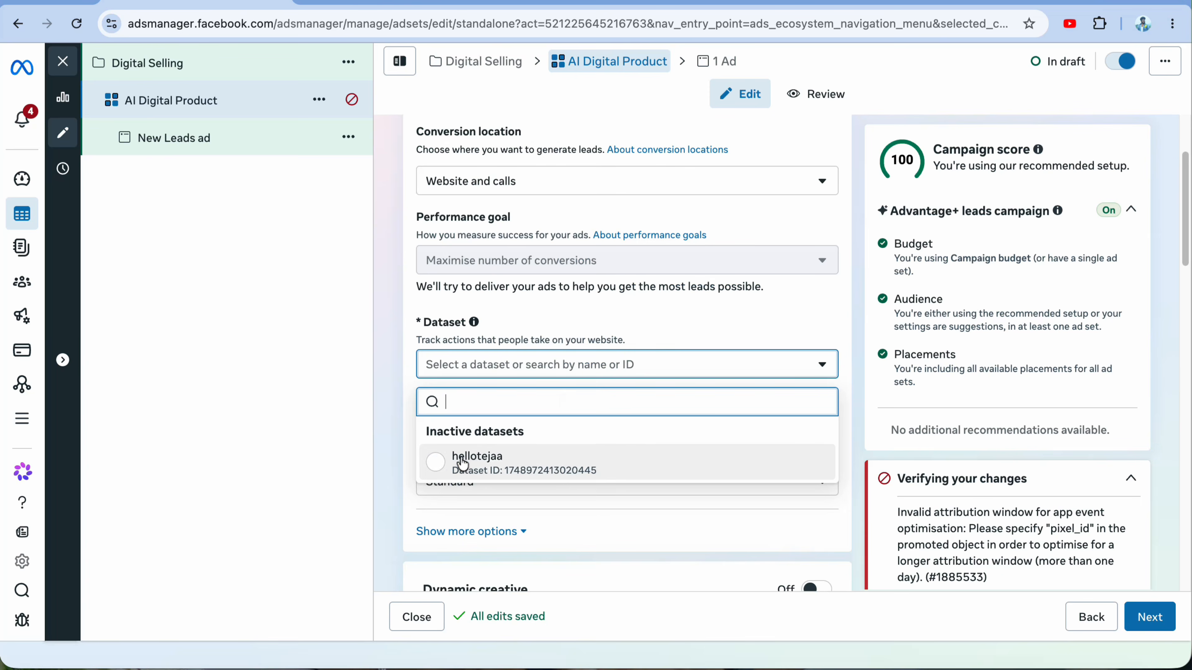
left_click(445, 467)
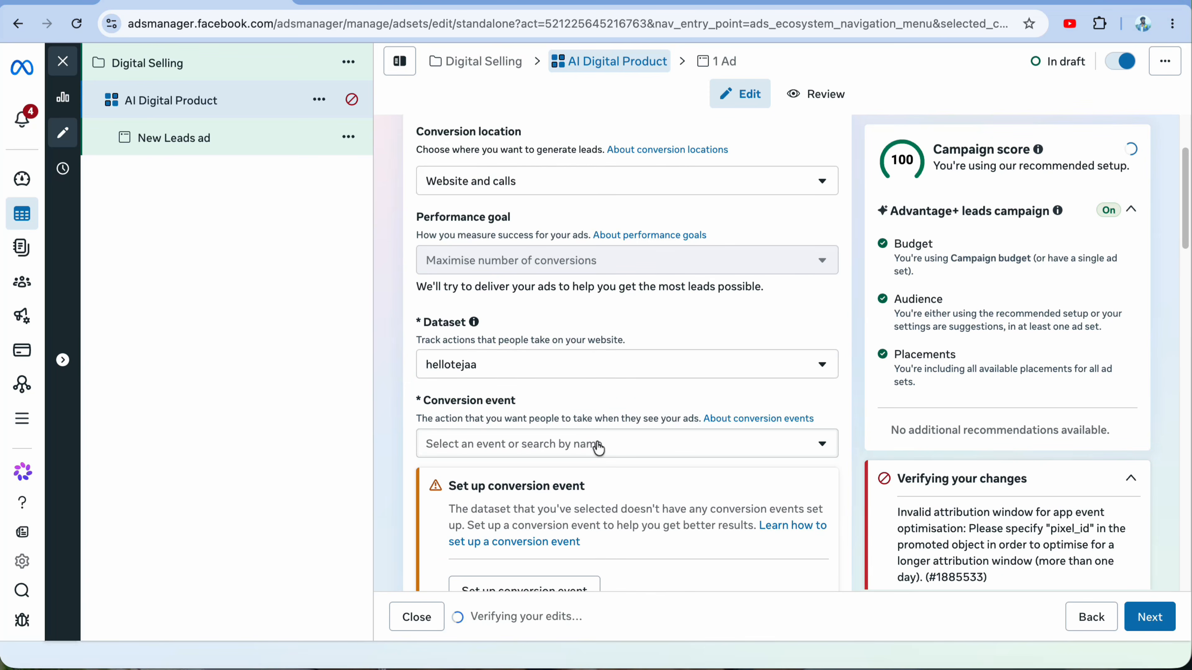
Choose Lead as the ad set's conversion event
left_click(598, 443)
scroll(530, 291, "down", 2)
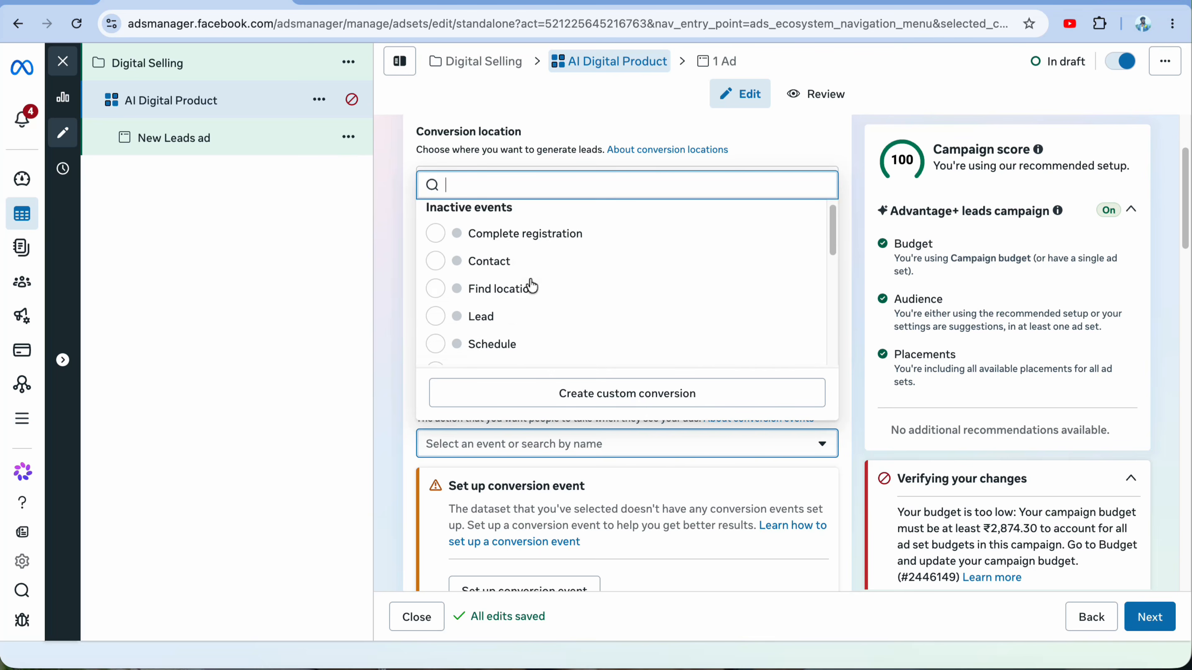
scroll(533, 303, "down", 5)
scroll(536, 301, "up", 4)
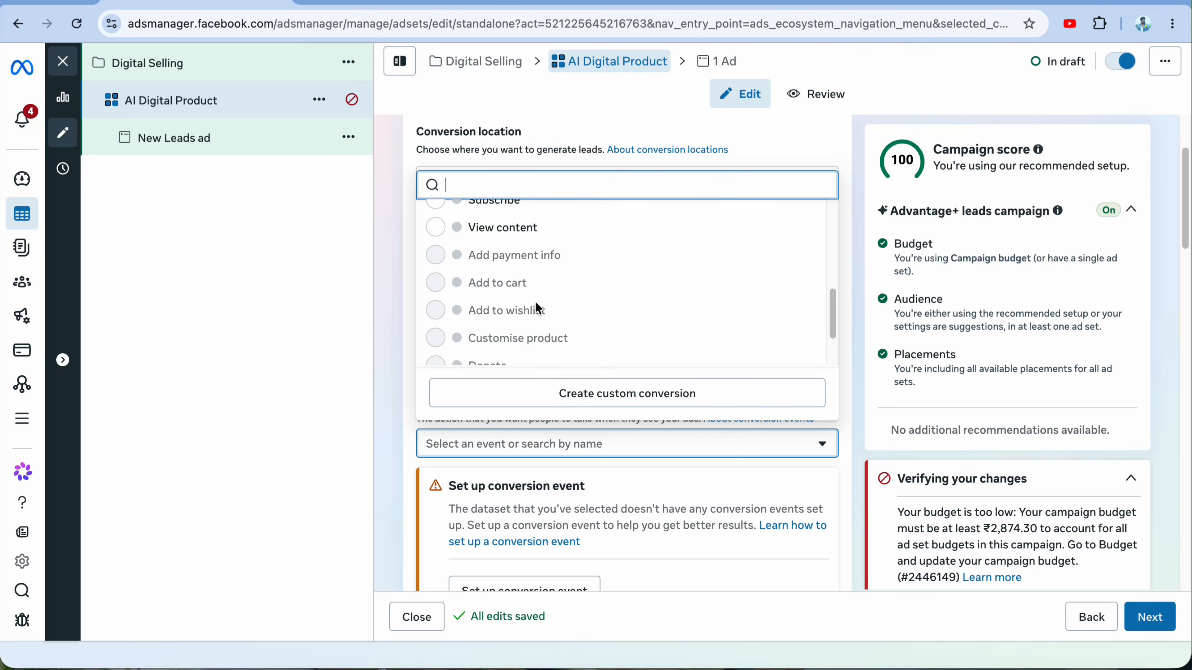
scroll(533, 305, "up", 3)
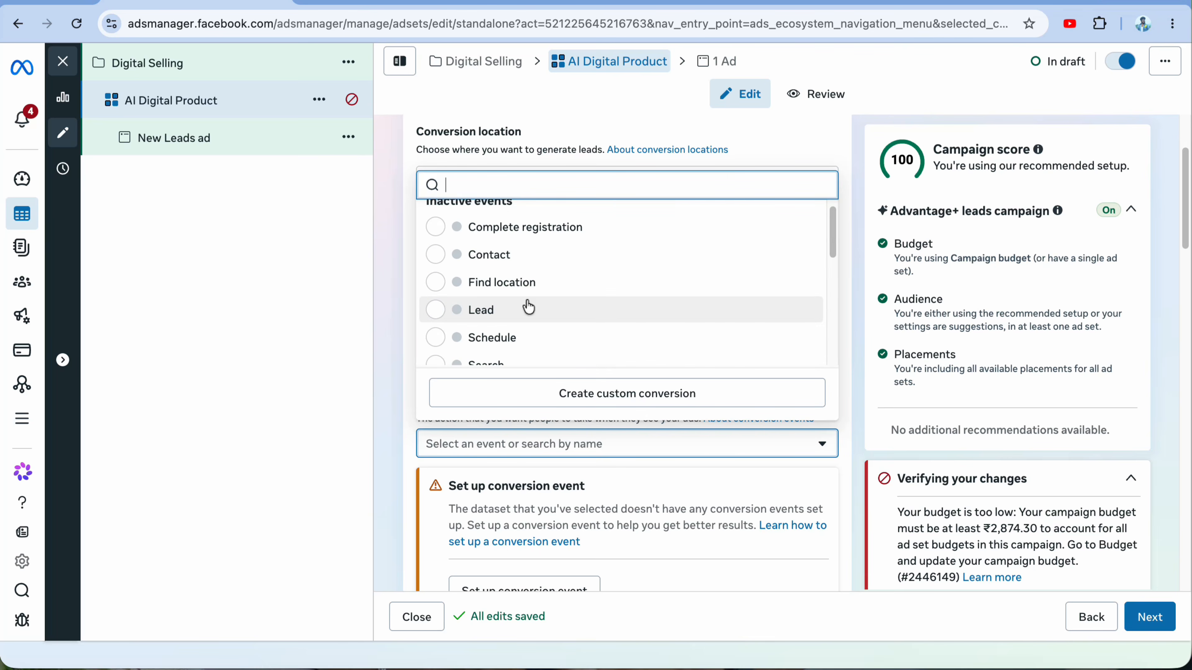
left_click(528, 307)
Set the ad set schedule's end date to 24 July 2026
scroll(607, 512, "down", 10)
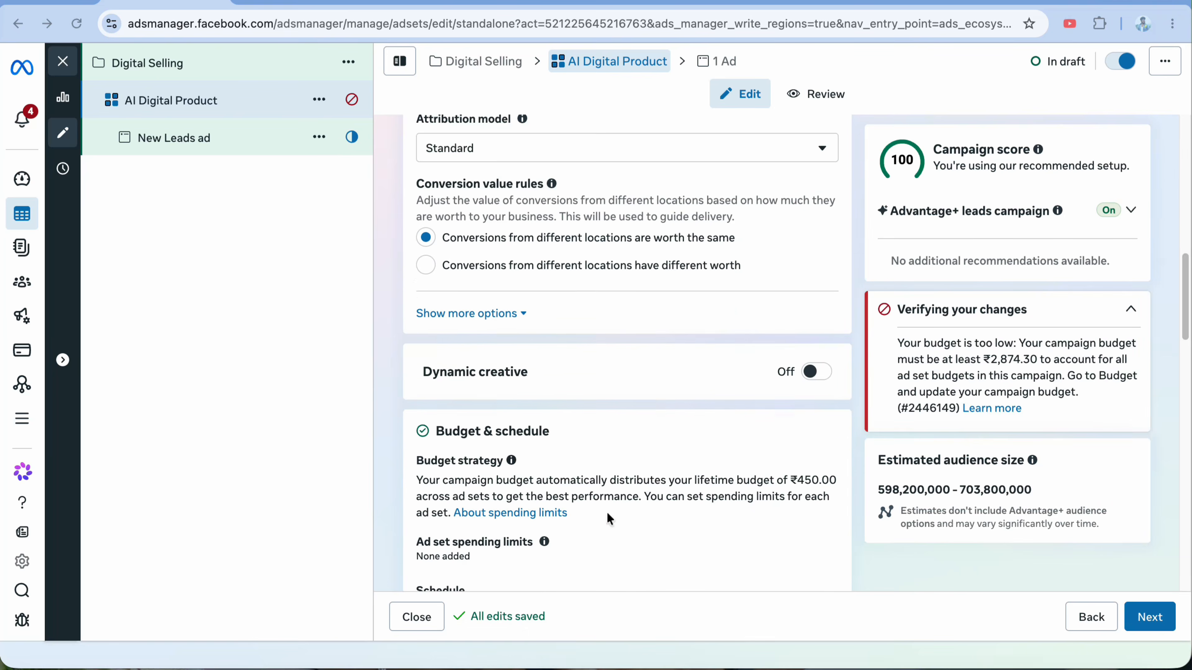
scroll(607, 508, "down", 5)
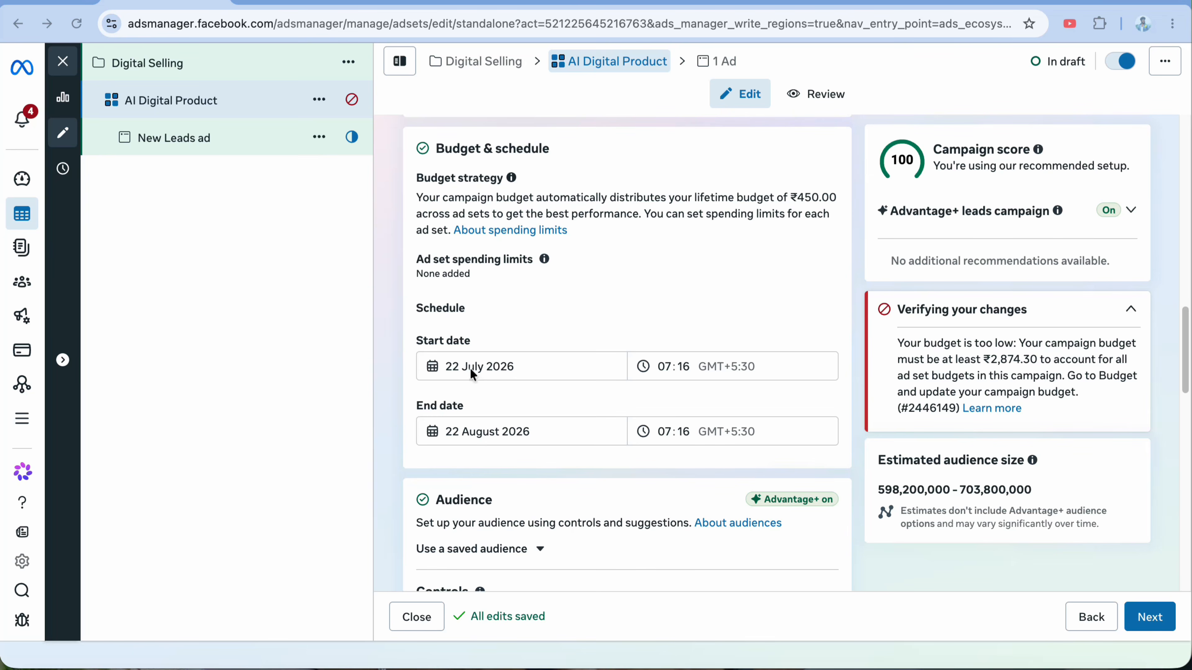
left_click(547, 442)
left_click(579, 367)
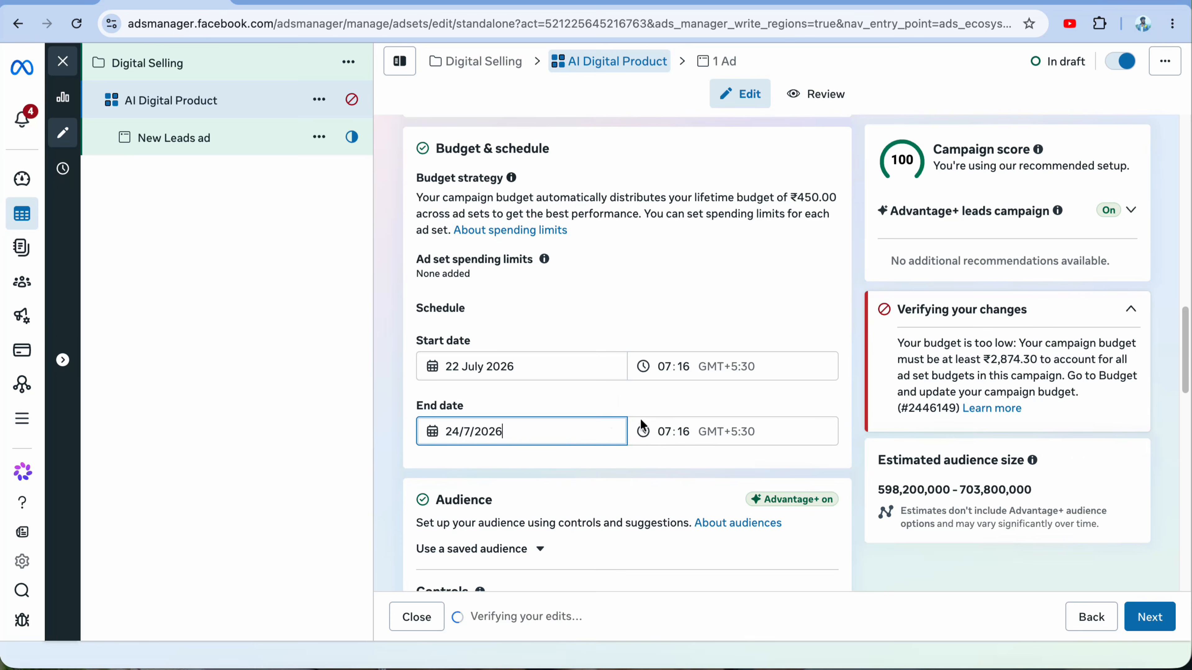
Add Andhra Pradesh, India, to the included locations in the ad set's audience controls
scroll(643, 465, "down", 5)
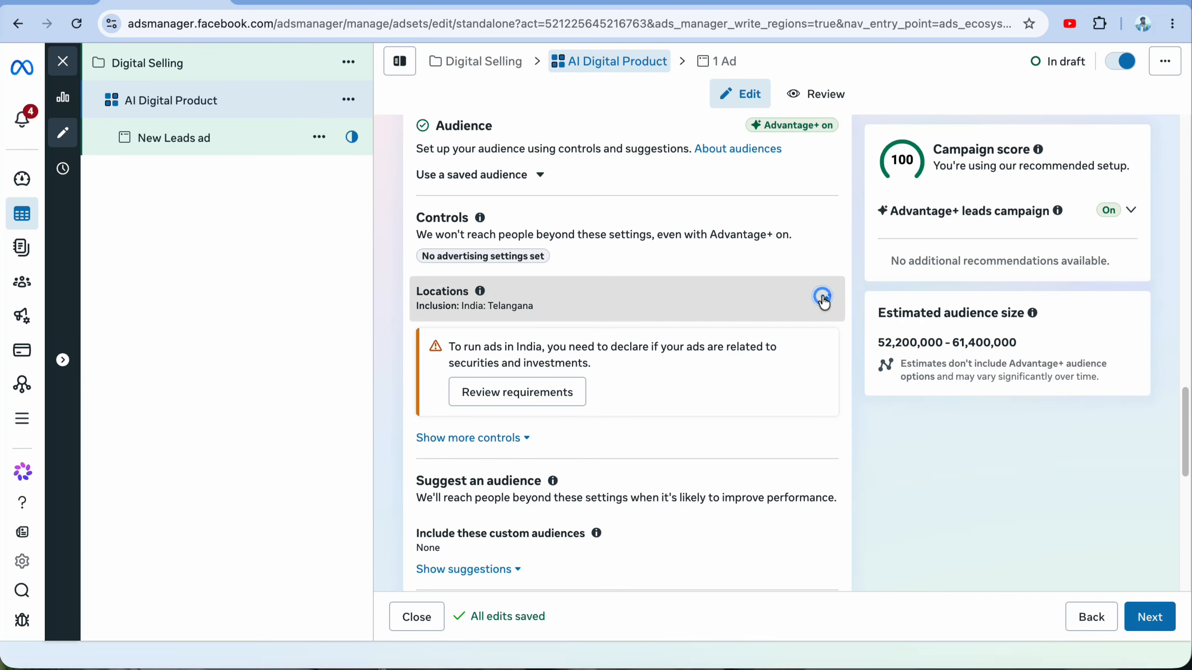
left_click(823, 298)
left_click(617, 415)
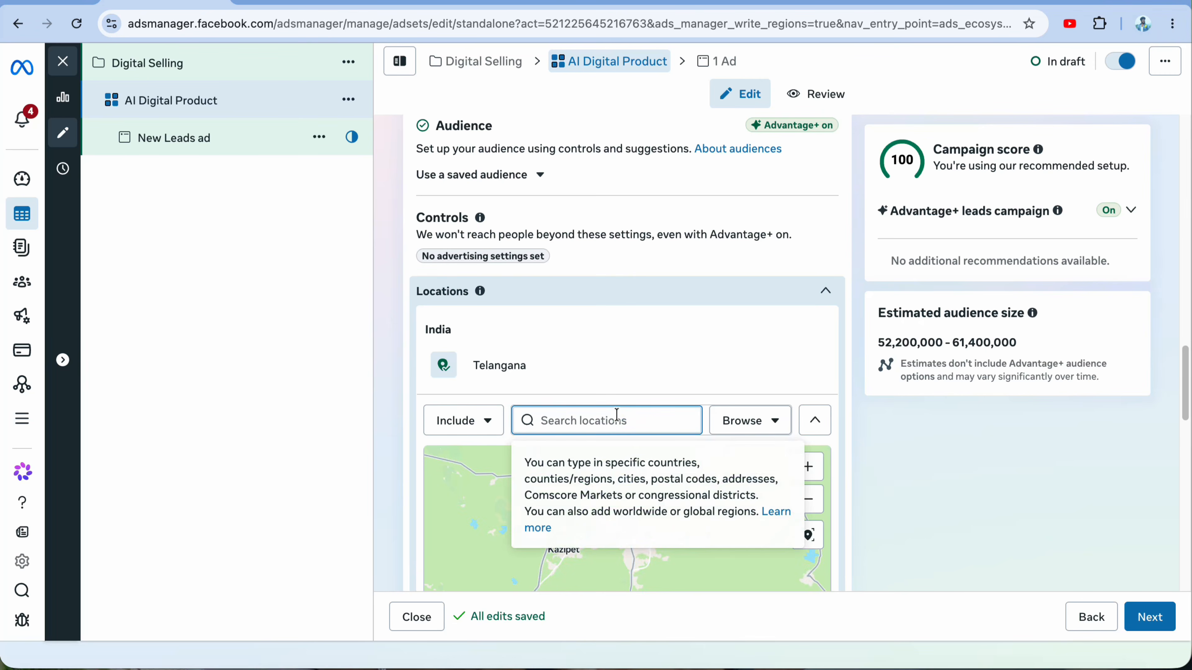
type("andhra")
scroll(886, 456, "up", 3)
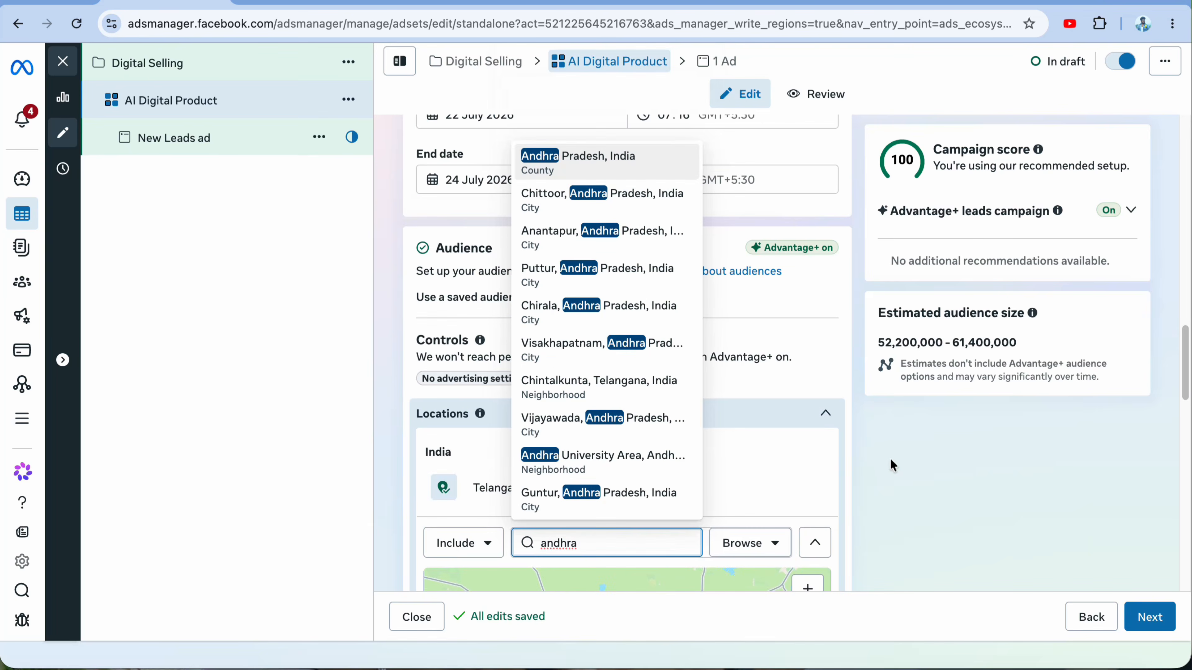
left_click(577, 160)
scroll(522, 329, "down", 4)
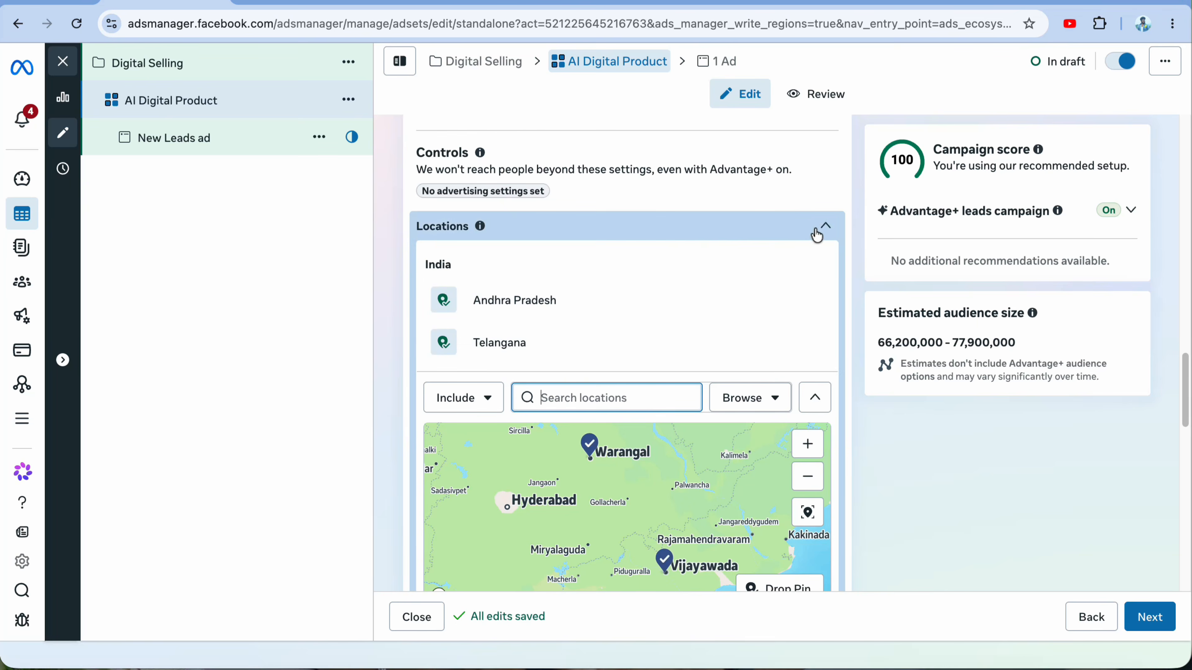
left_click(824, 227)
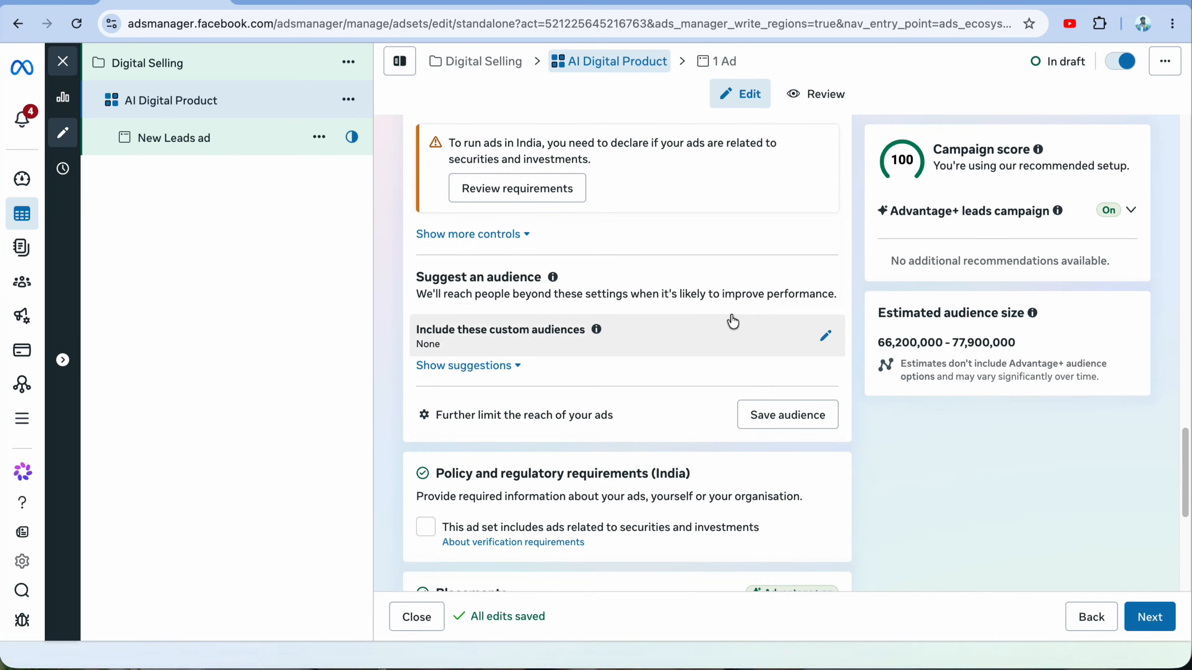
Show the audience suggestions and set the suggested age range to 18–45
left_click(494, 367)
scroll(525, 371, "down", 3)
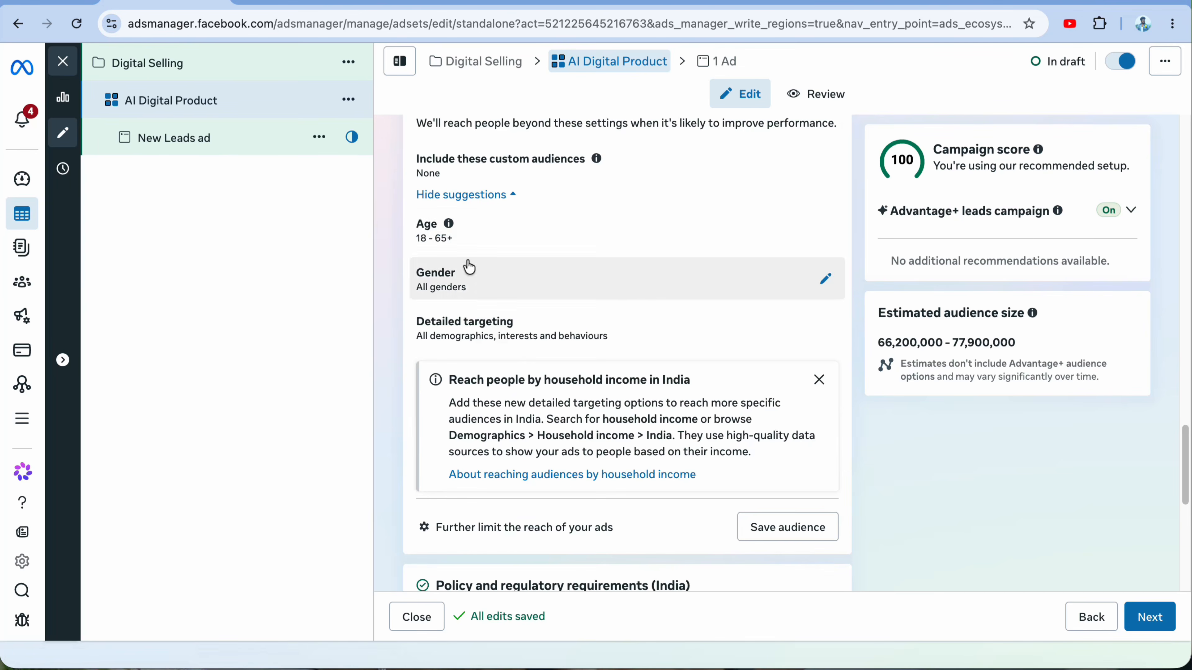
left_click(820, 236)
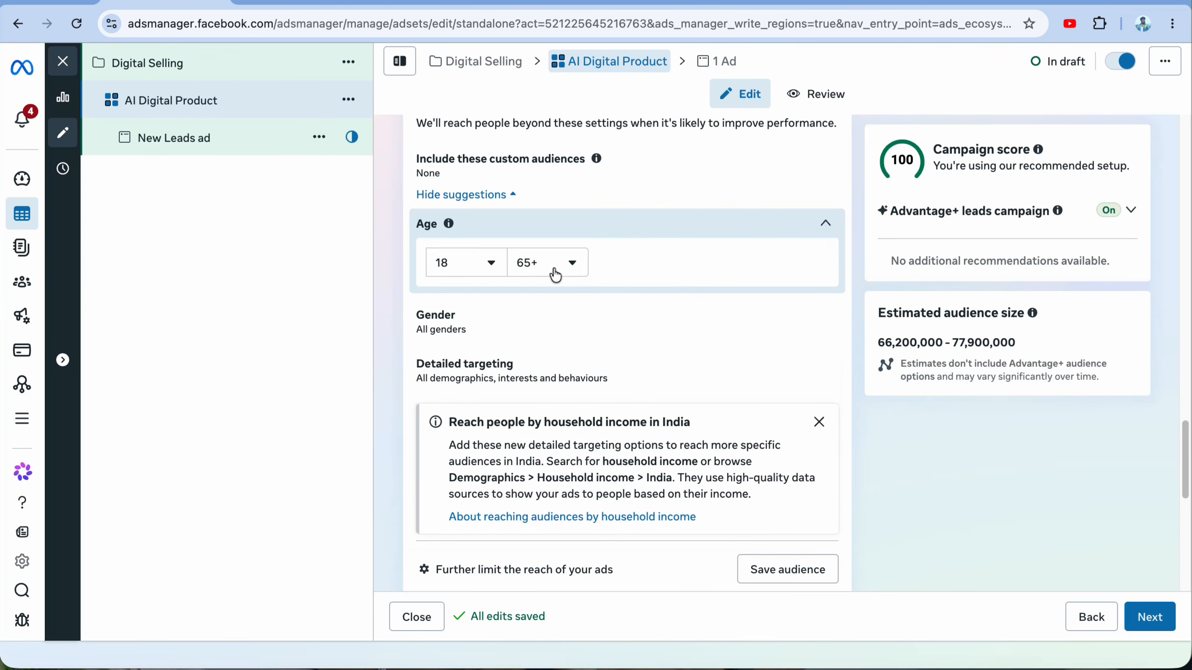
left_click(541, 263)
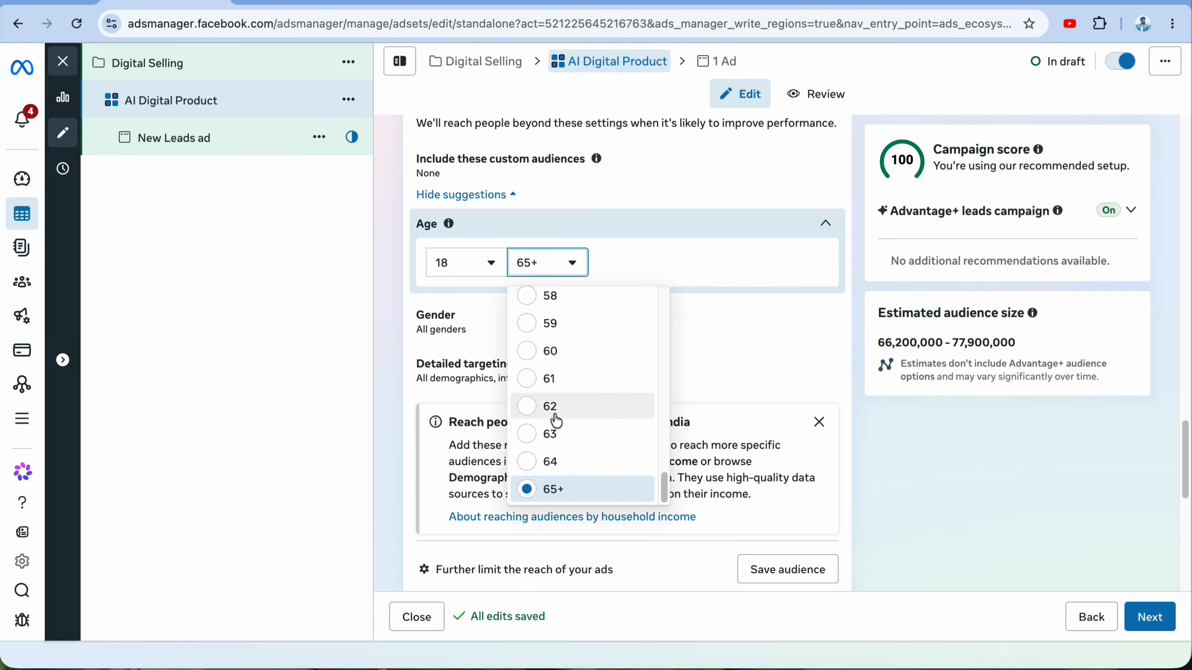
scroll(556, 391, "up", 9)
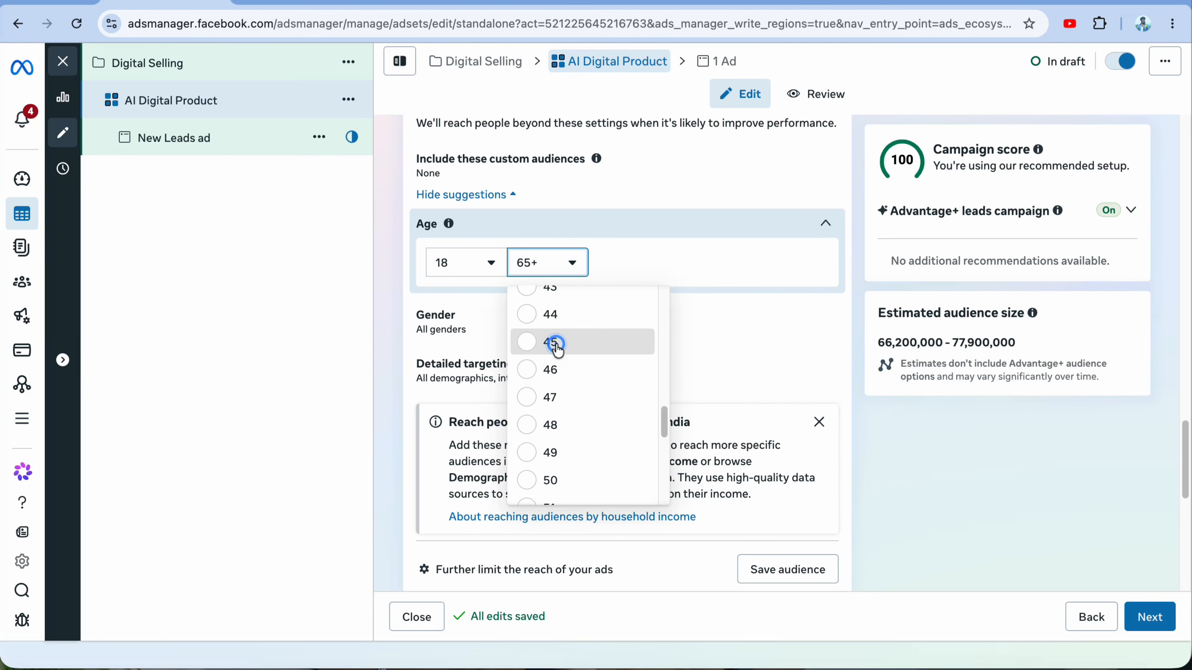
left_click(552, 342)
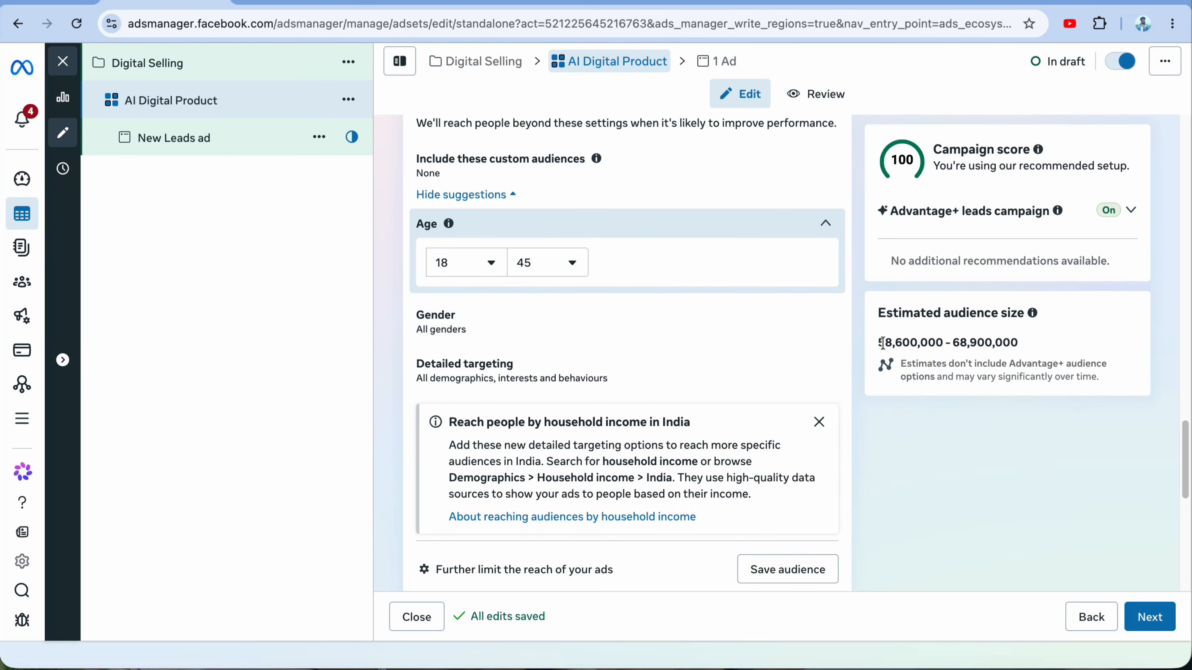
Check the gender and detailed targeting suggestions, keeping all genders, and save the audience
left_click(685, 329)
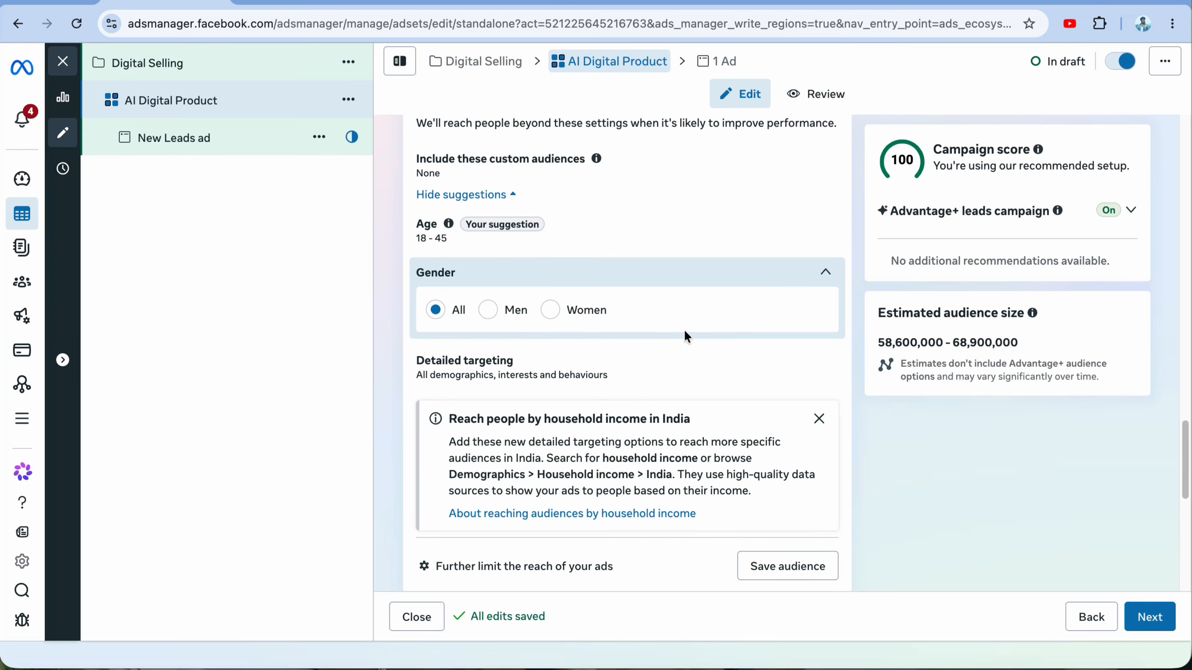
left_click(806, 277)
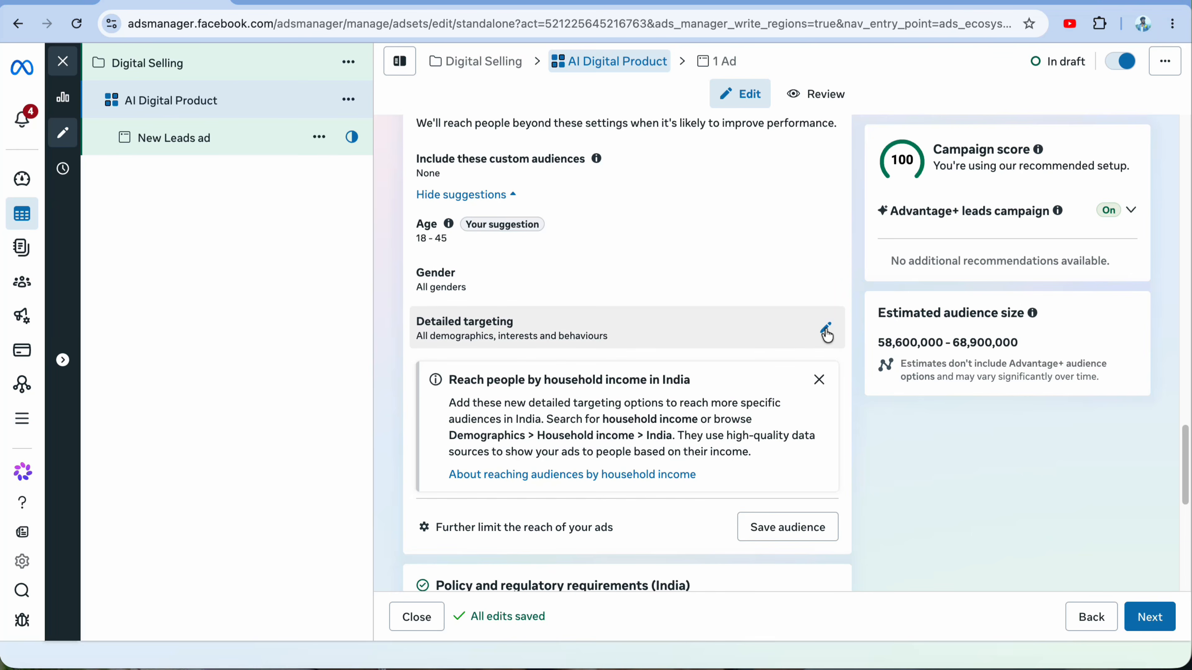
left_click(827, 336)
left_click(825, 319)
left_click(819, 313)
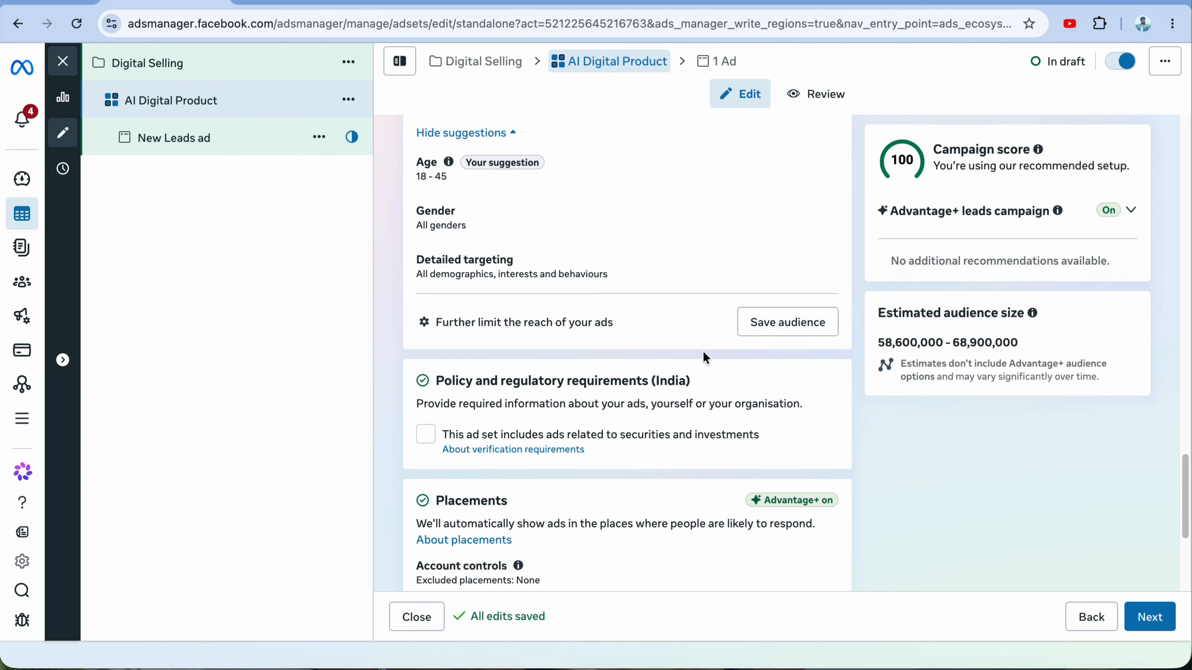
left_click(768, 329)
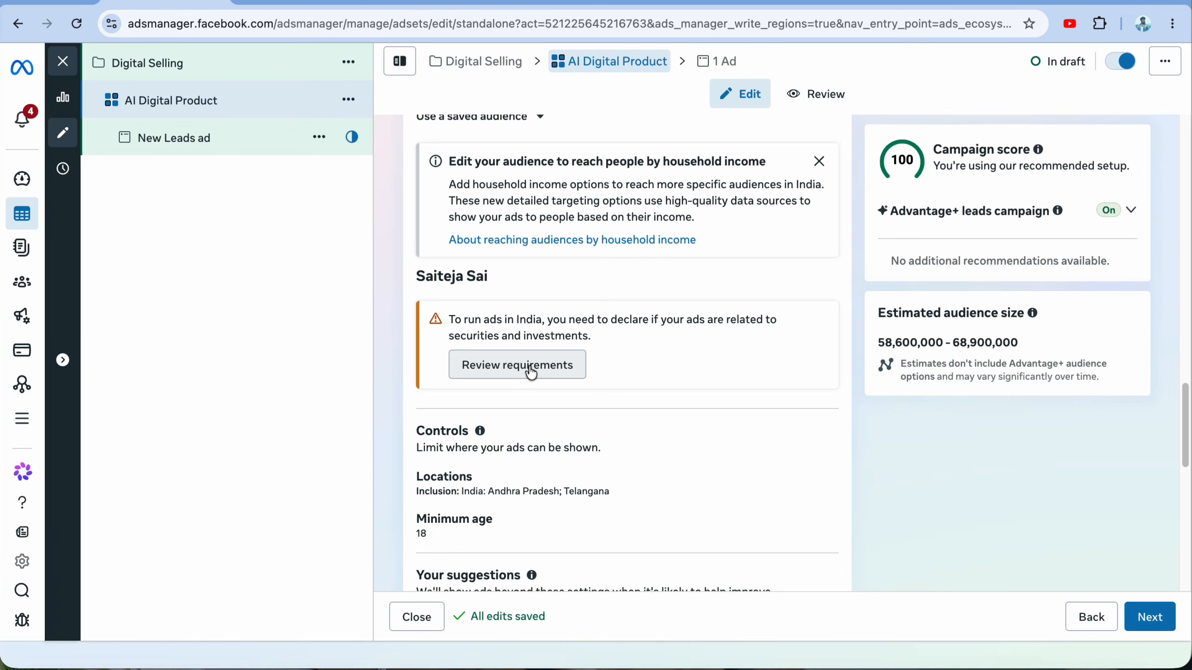
Exclude the Facebook right column in the ad account's placement controls and save the change
scroll(531, 371, "down", 5)
scroll(531, 373, "down", 6)
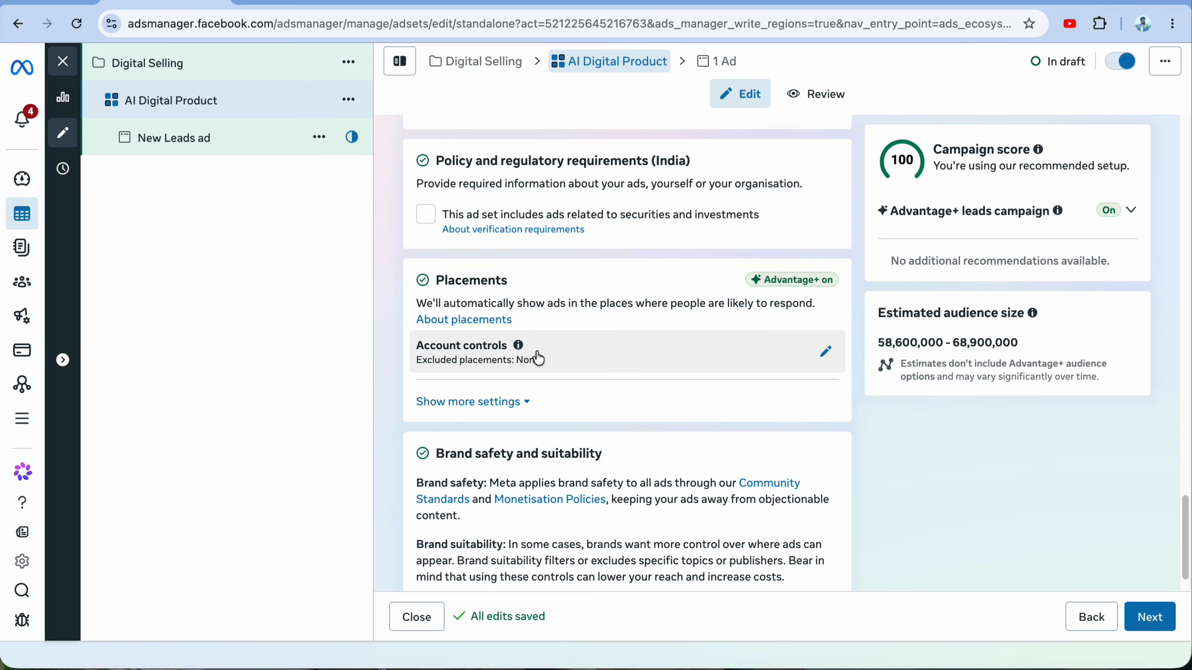
left_click(822, 353)
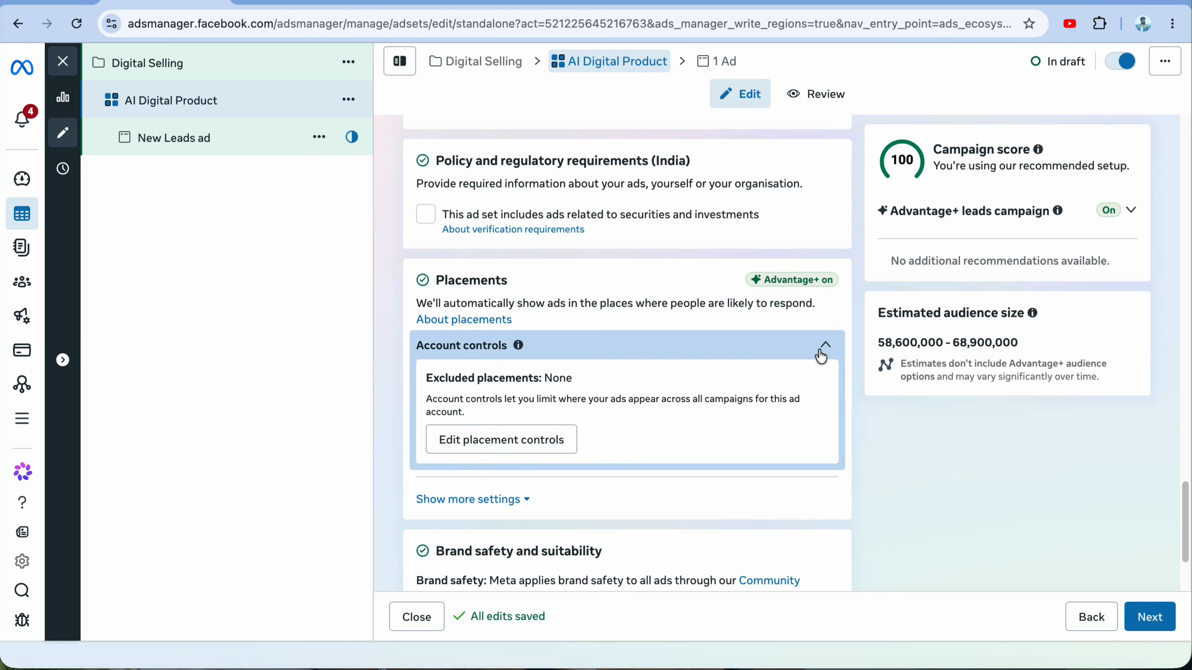
left_click(545, 441)
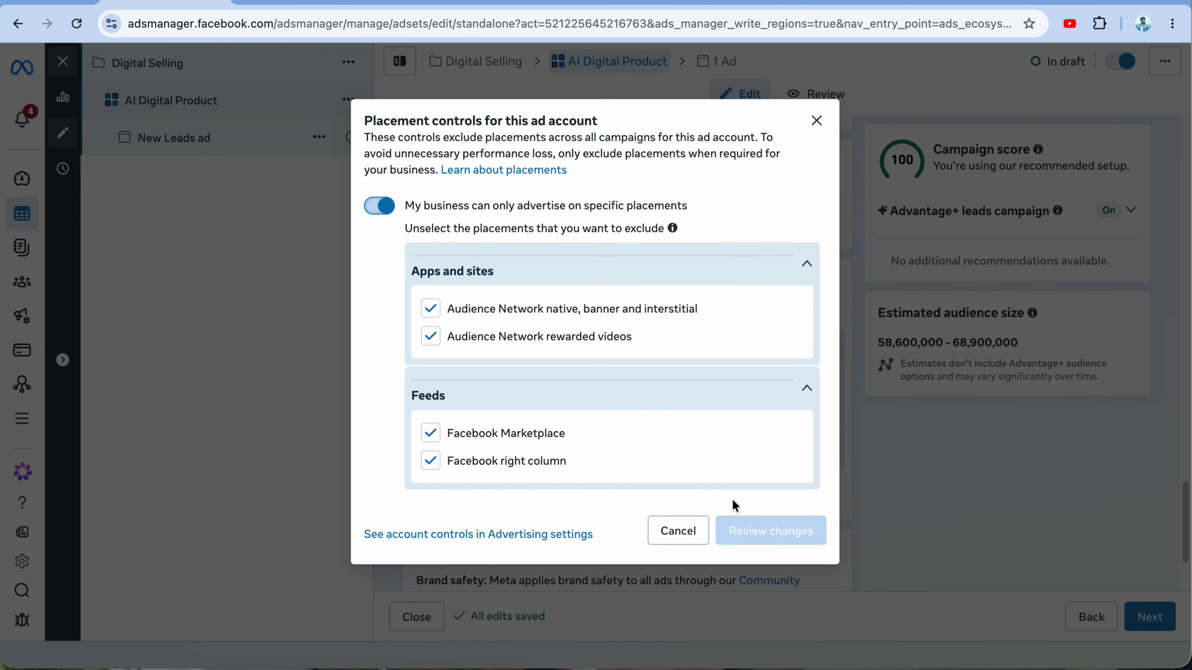
left_click(441, 452)
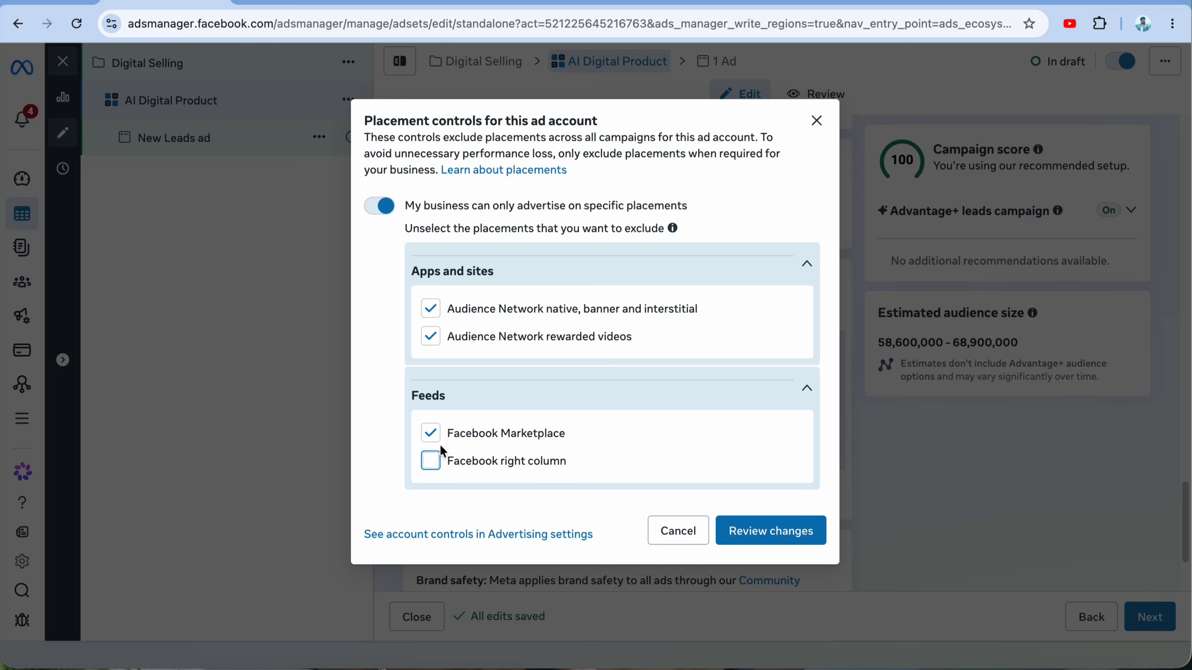
left_click(429, 459)
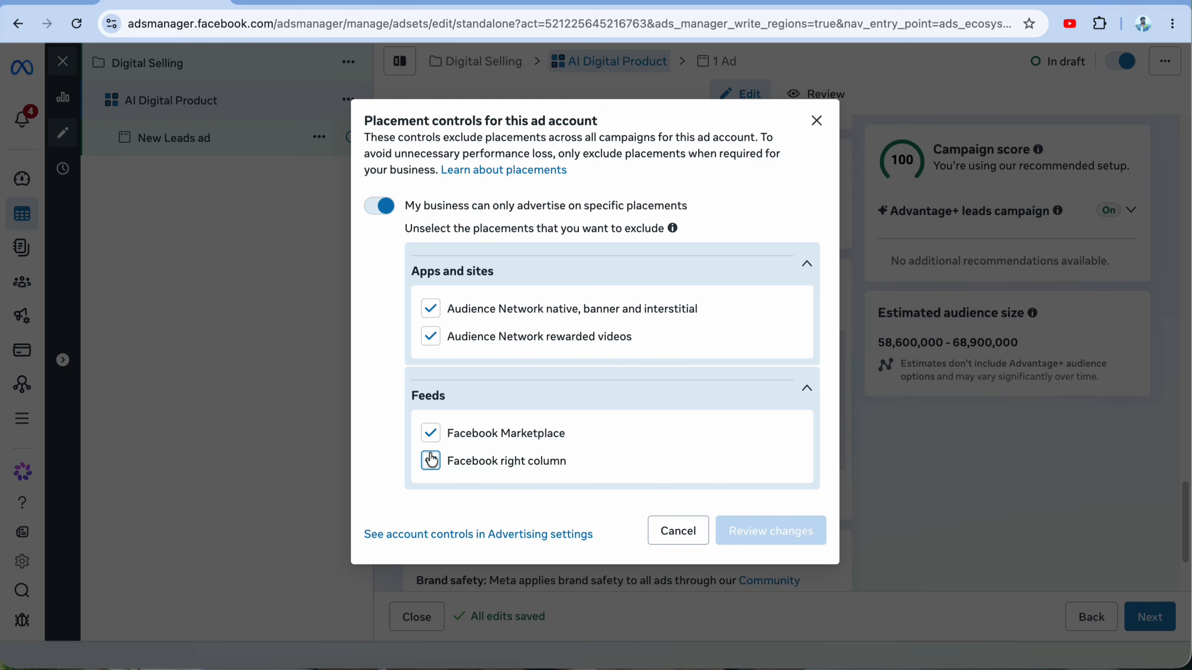
left_click(428, 458)
left_click(767, 531)
left_click(783, 379)
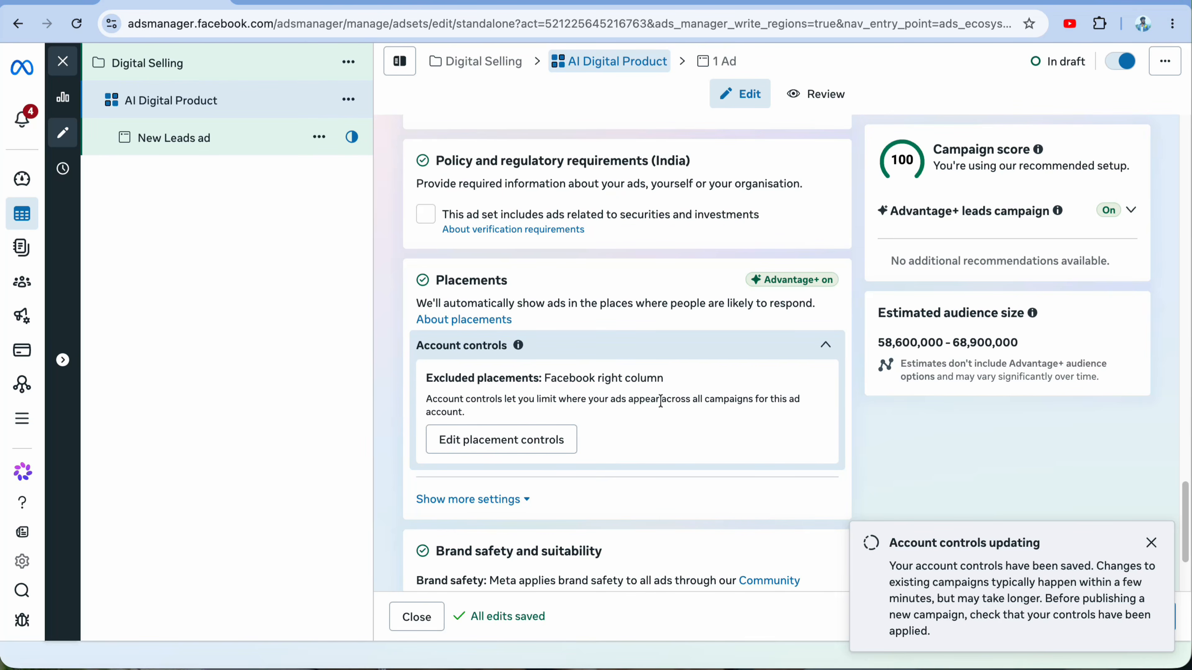
Continue from the ad set to the ad settings and rename the ad as AI Content Creation
scroll(661, 400, "up", 1)
scroll(661, 400, "down", 3)
scroll(661, 401, "up", 10)
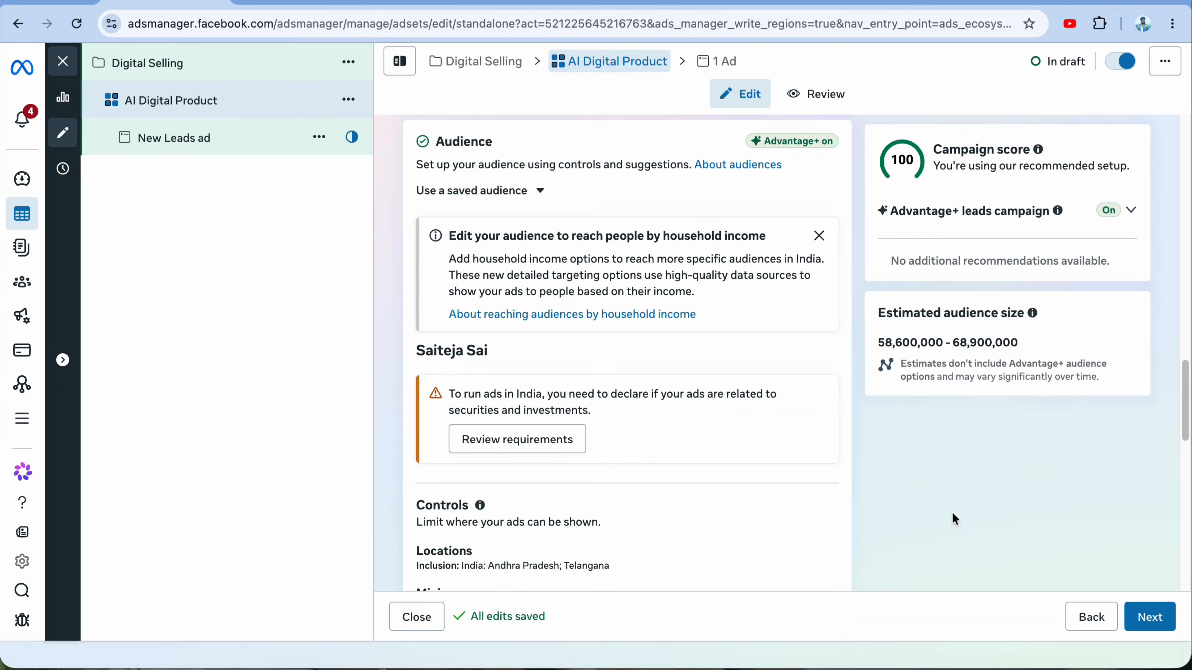
left_click(1149, 617)
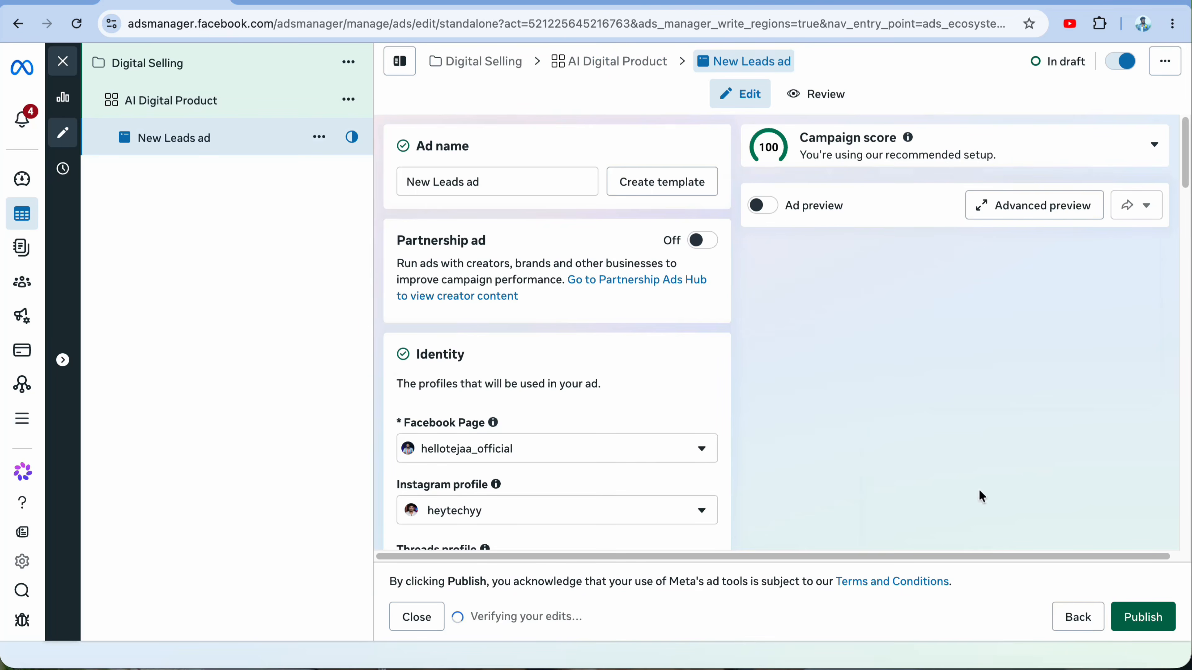
triple_click(399, 182)
type("AI Content Creation")
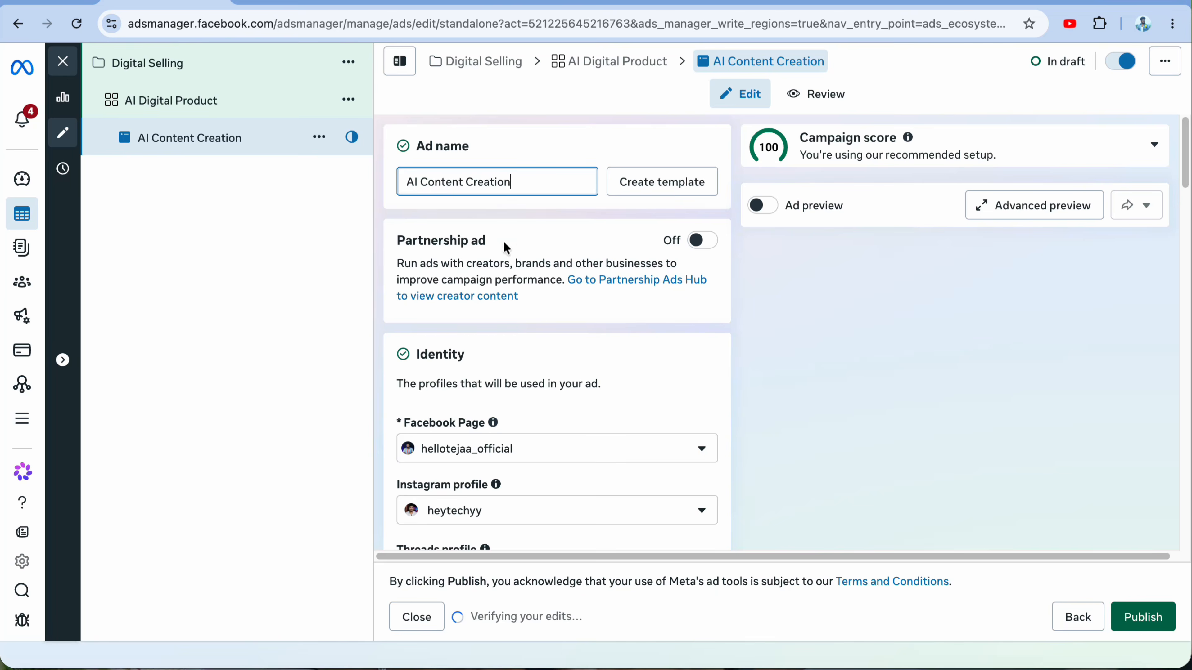
Keep the ad setup as Create ad with a single image or video, dismissing the shopping suggestion and the format notice
scroll(521, 319, "down", 2)
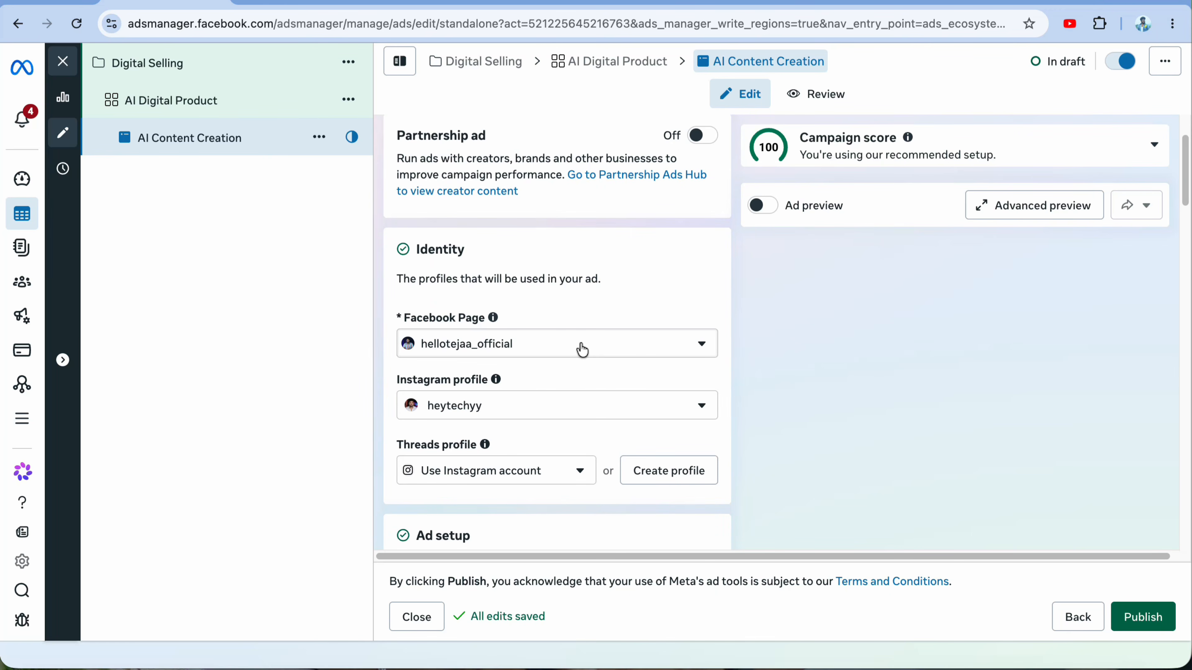
scroll(587, 376, "down", 2)
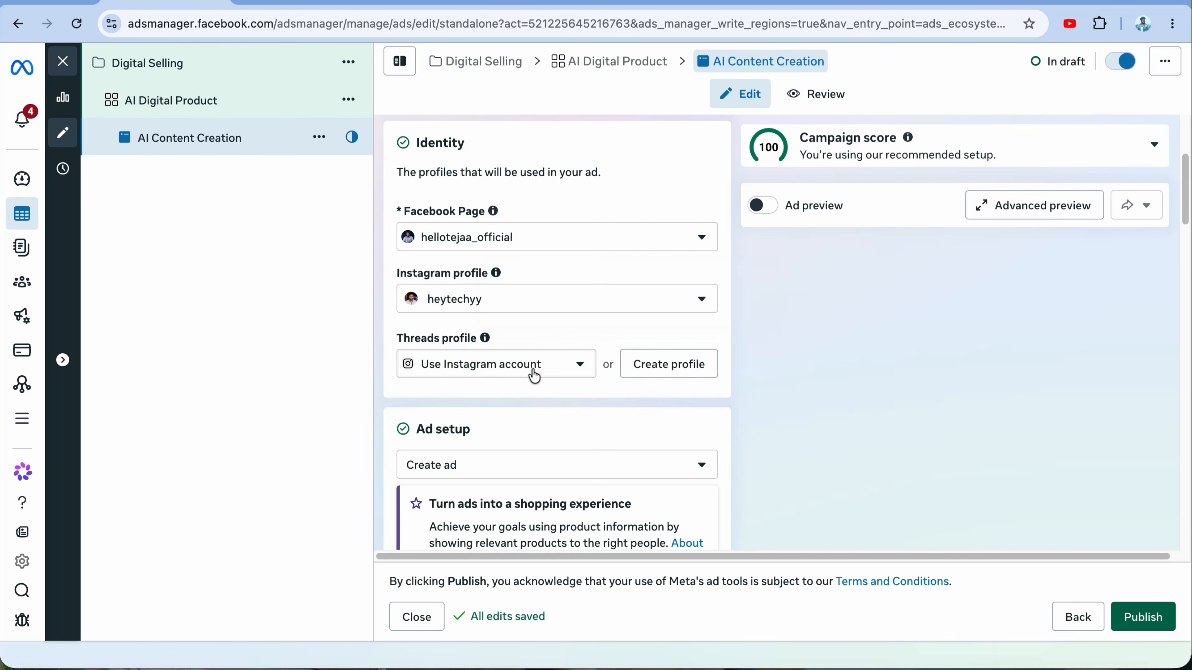
scroll(534, 375, "down", 3)
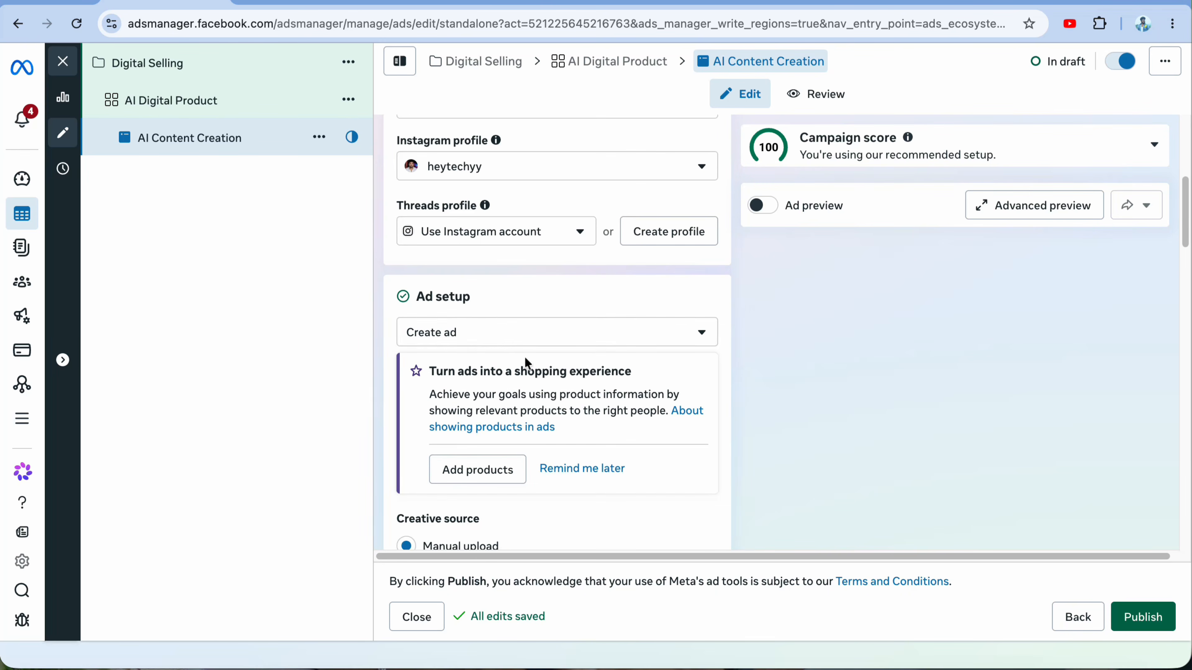
scroll(497, 335, "down", 3)
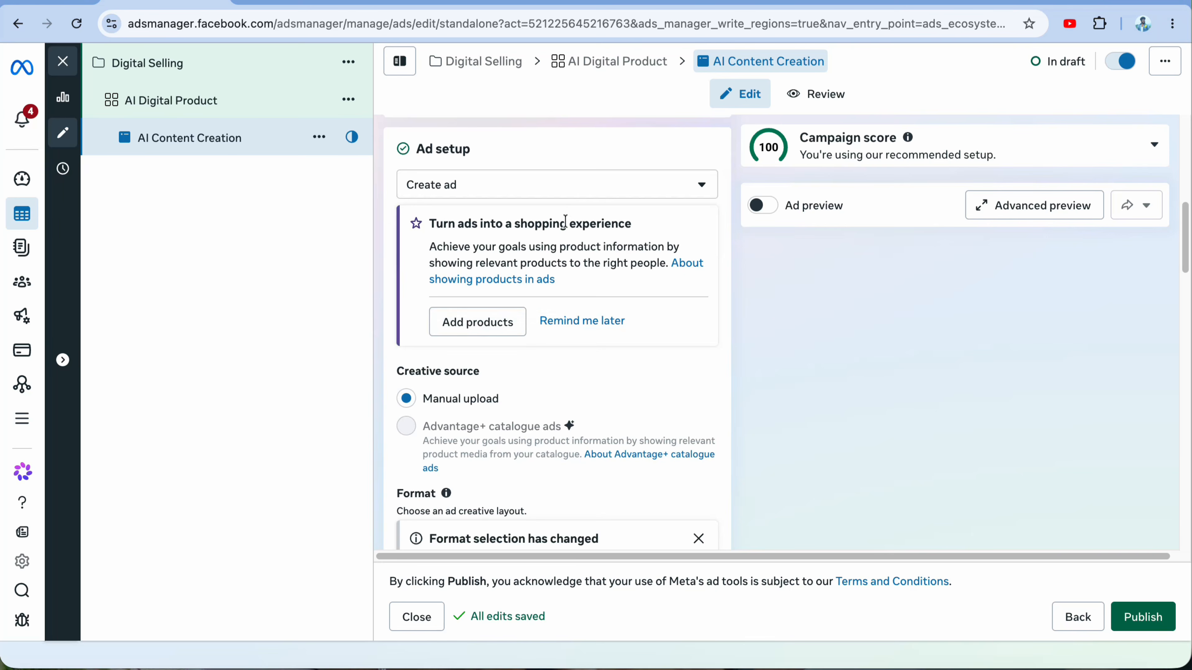
left_click(571, 197)
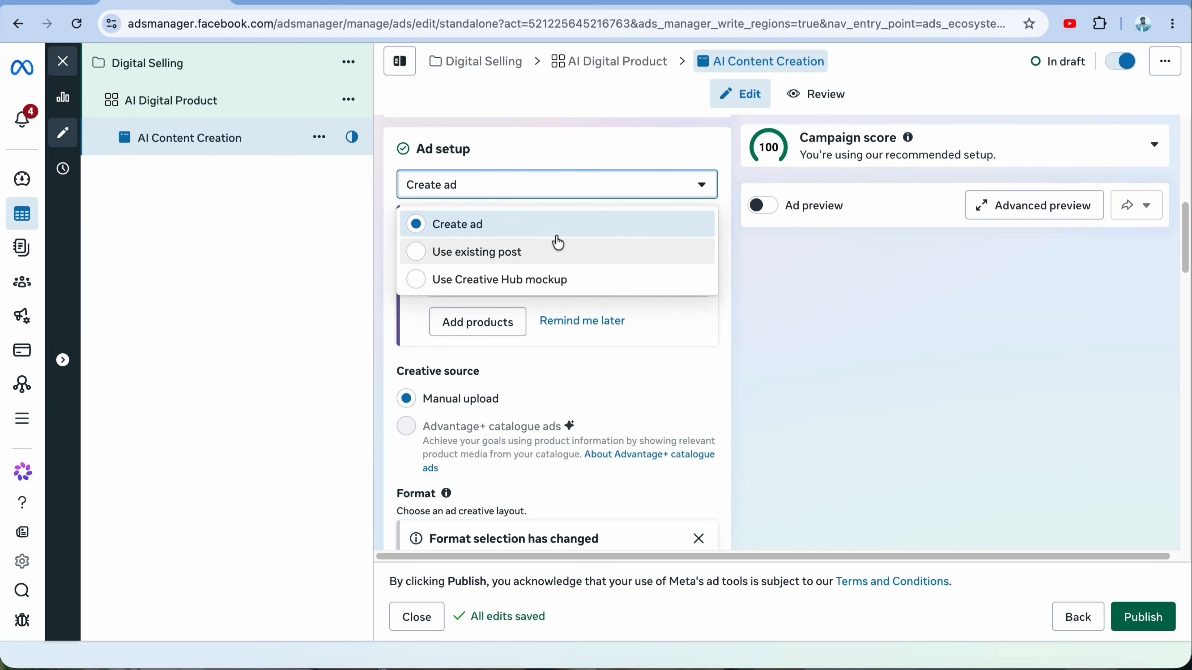
left_click(534, 226)
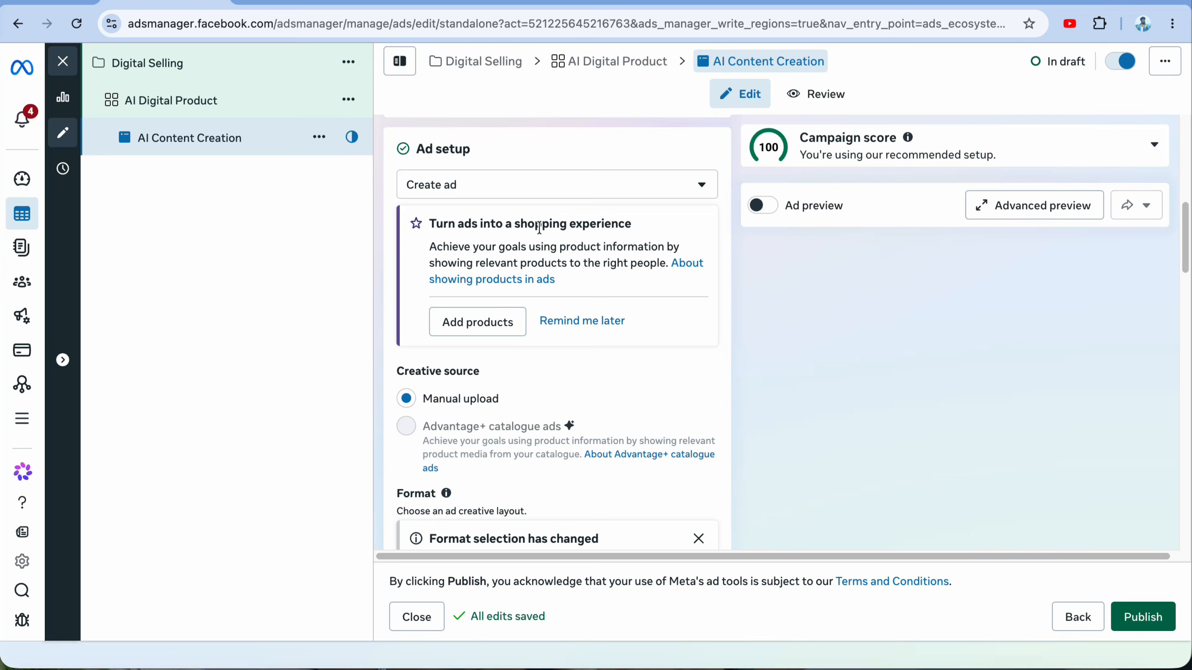
left_click(544, 324)
scroll(550, 299, "down", 2)
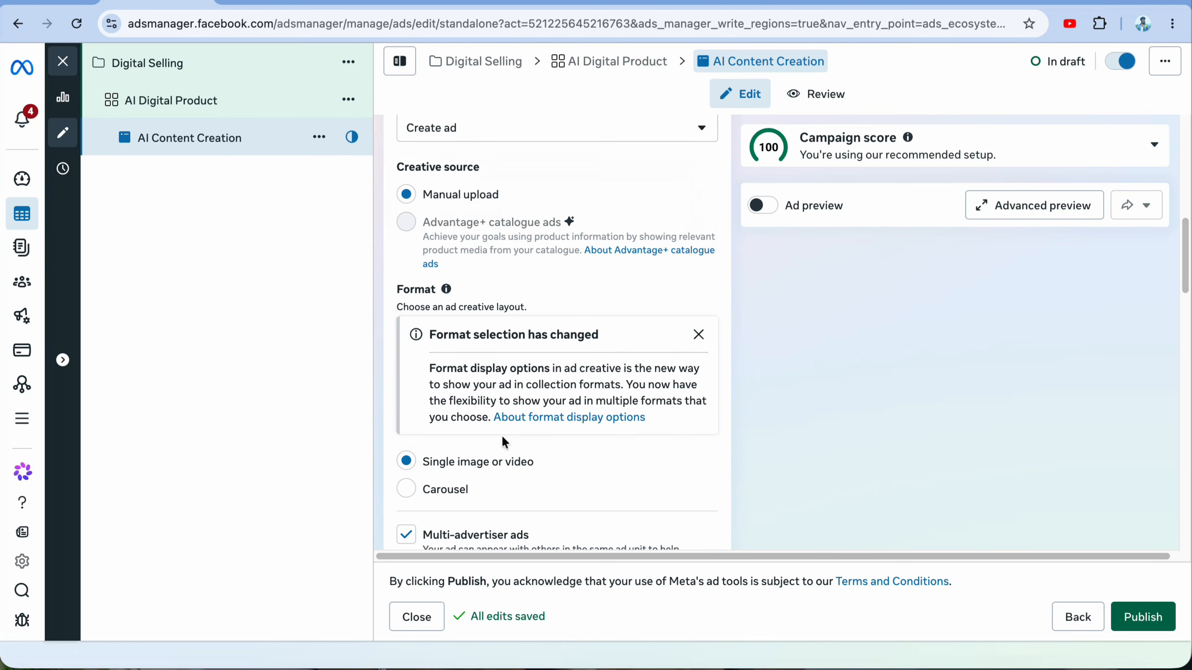
left_click(697, 335)
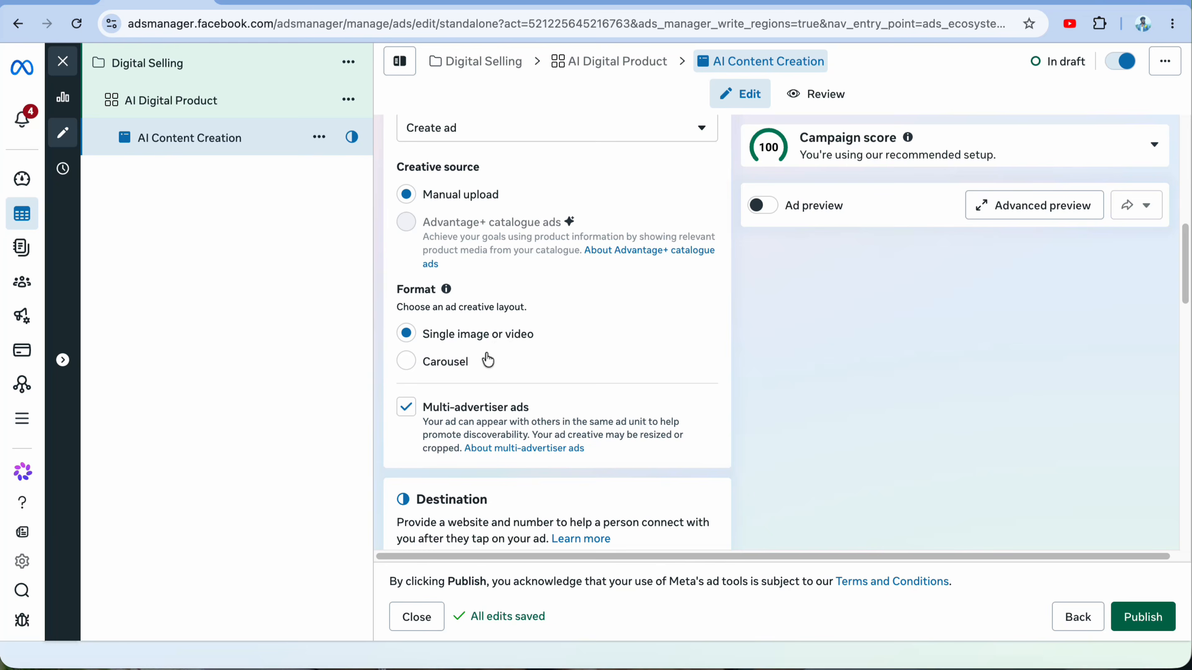
scroll(516, 363, "down", 5)
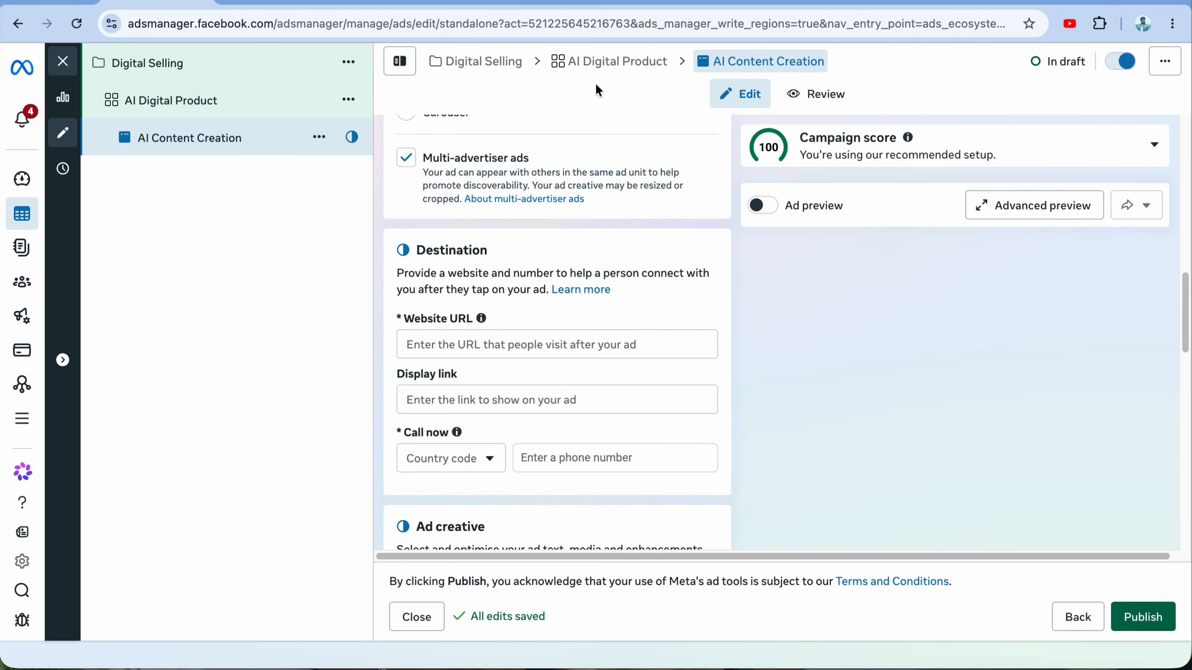
left_click(709, 9)
left_click(1076, 519)
key("ctrl+shift+Tab")
left_click(467, 339)
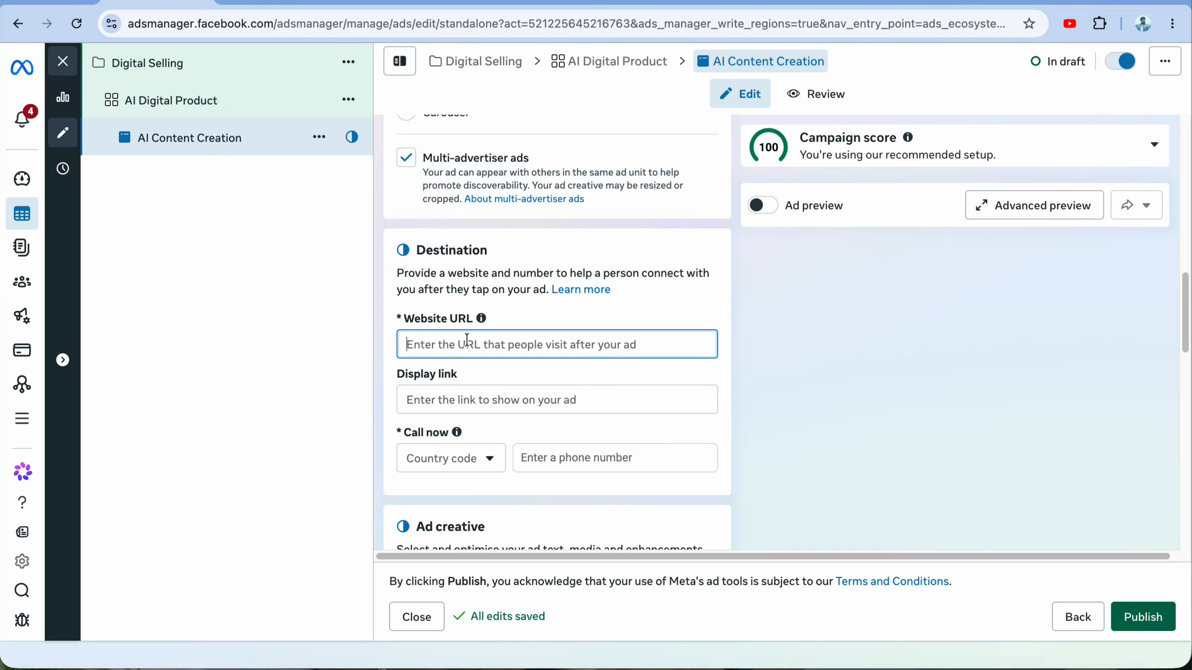
key("ctrl+v")
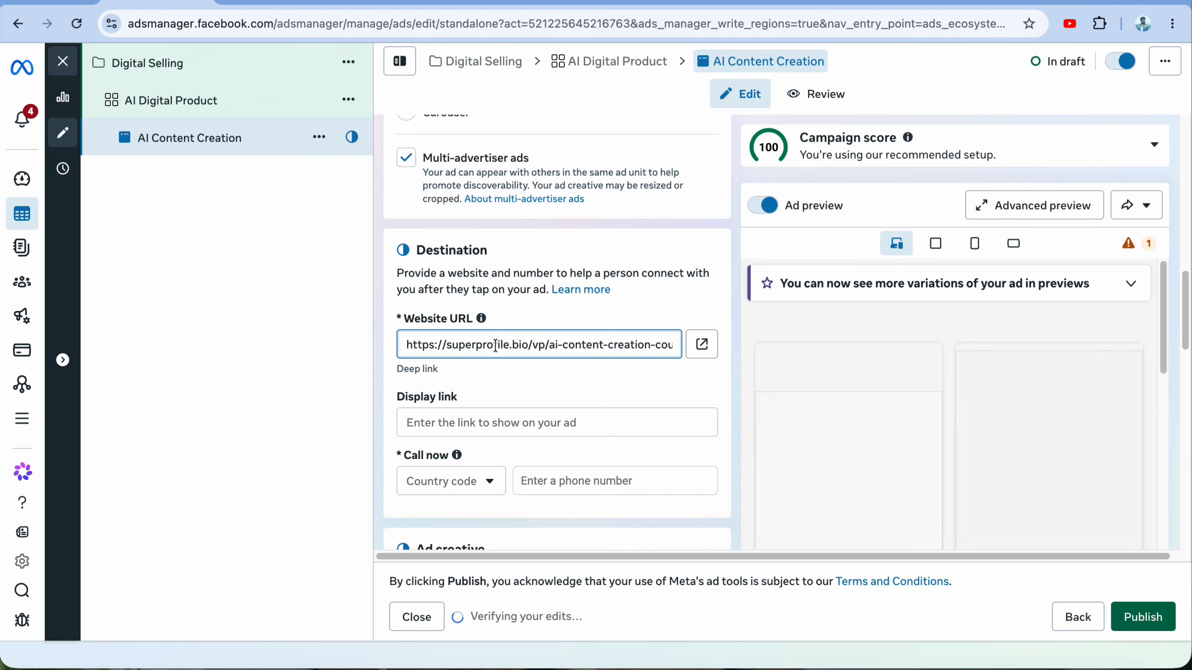
left_click(491, 421)
scroll(530, 404, "down", 1)
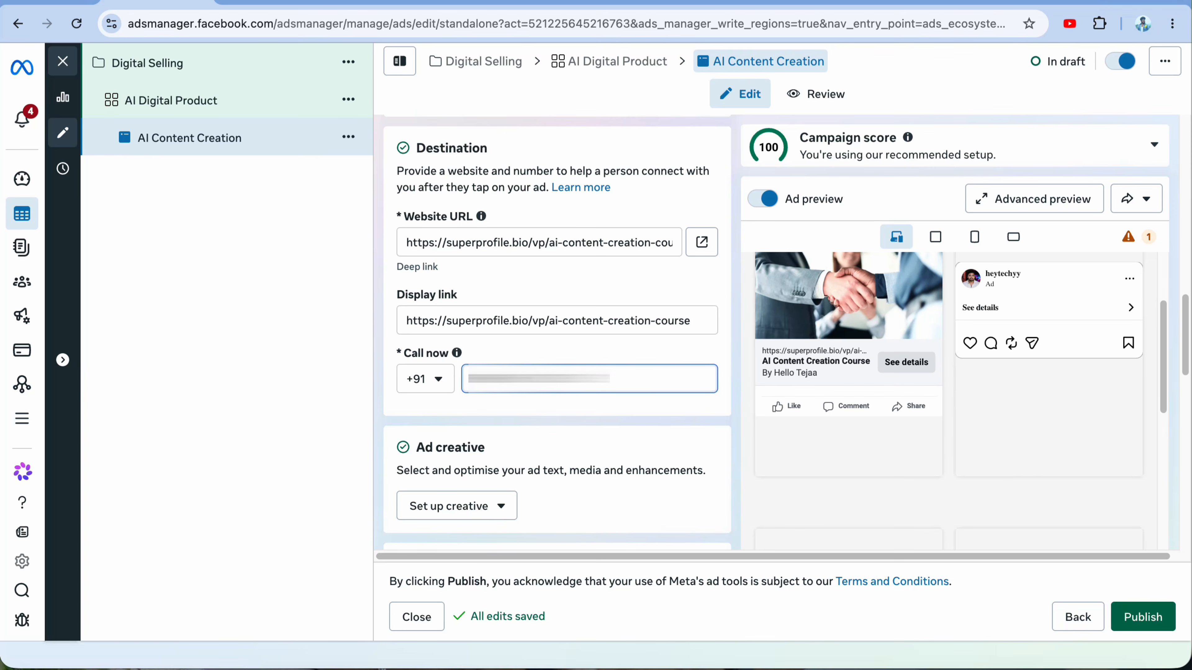
Set up a video ad creative using the 1536 × 2048 Instagram video and continue to the text settings
left_click(495, 506)
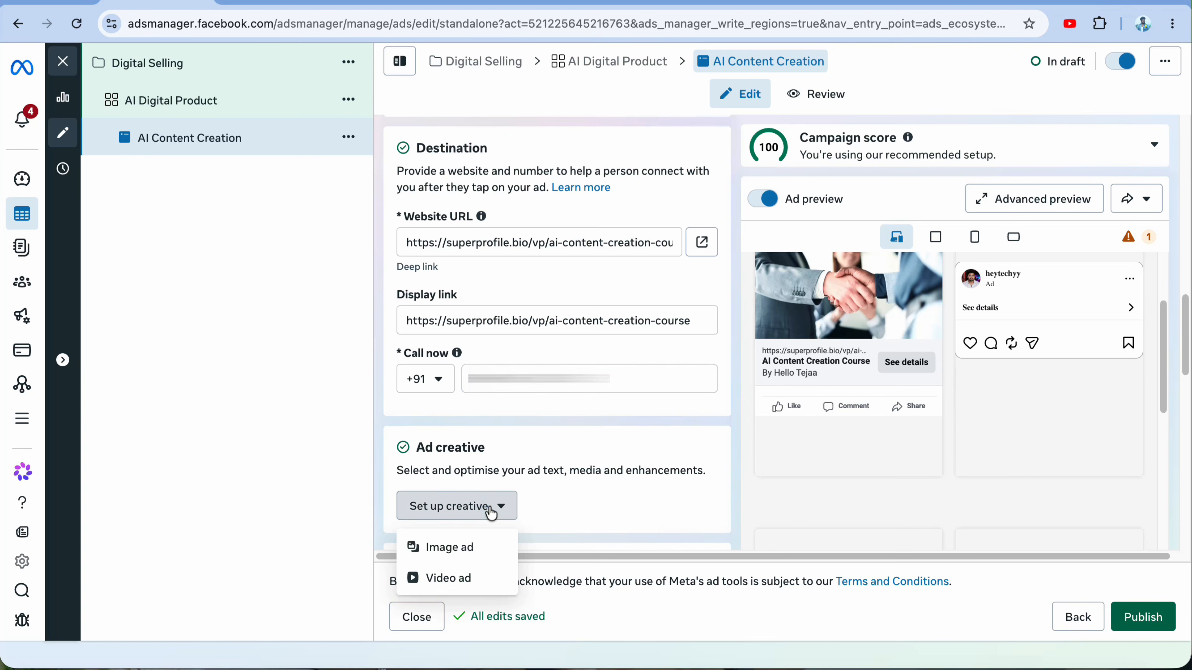
left_click(471, 575)
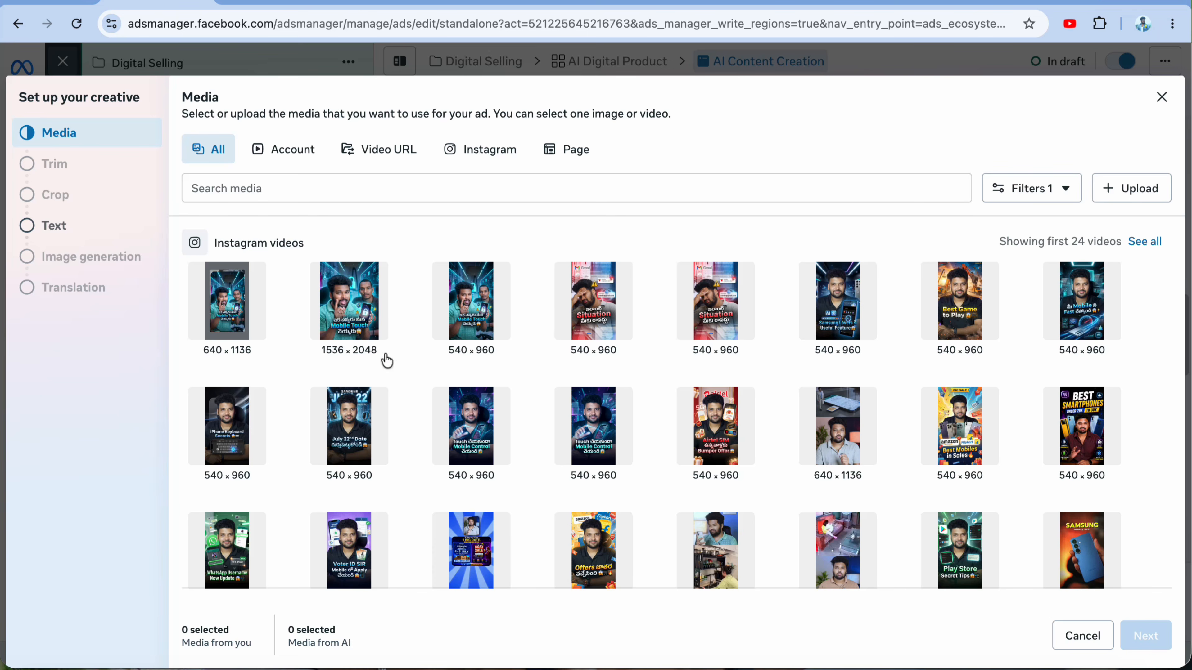
left_click(361, 345)
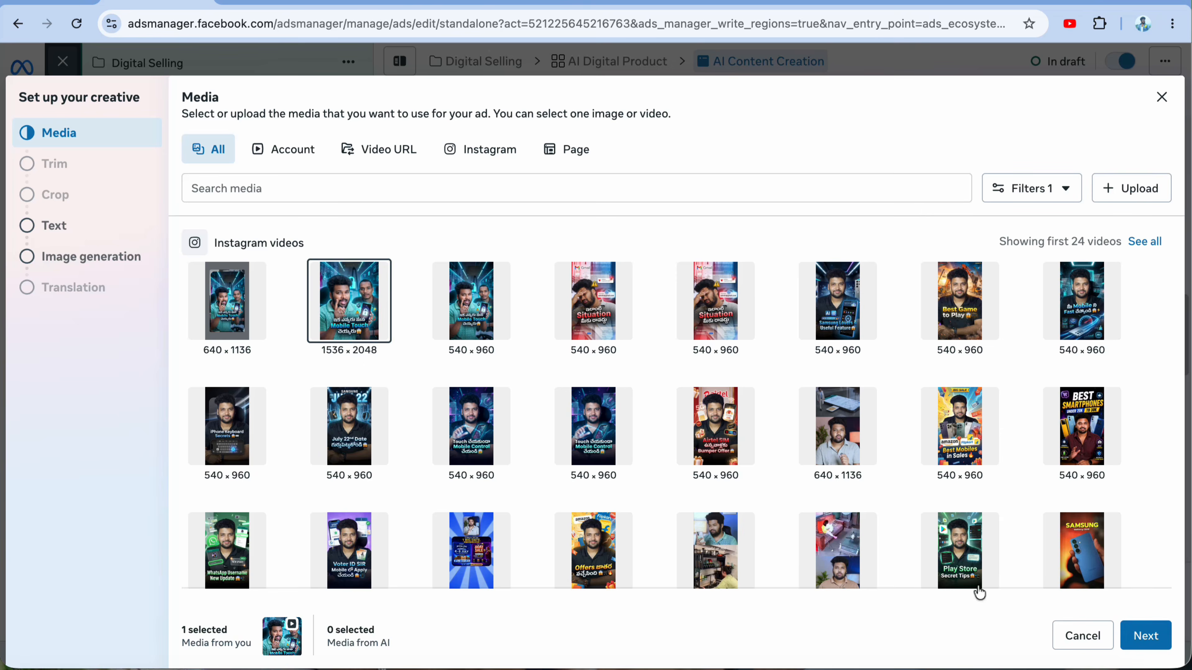
left_click(1147, 637)
Enter AI Content Creation as the creative's primary text, headline and description
left_click(303, 162)
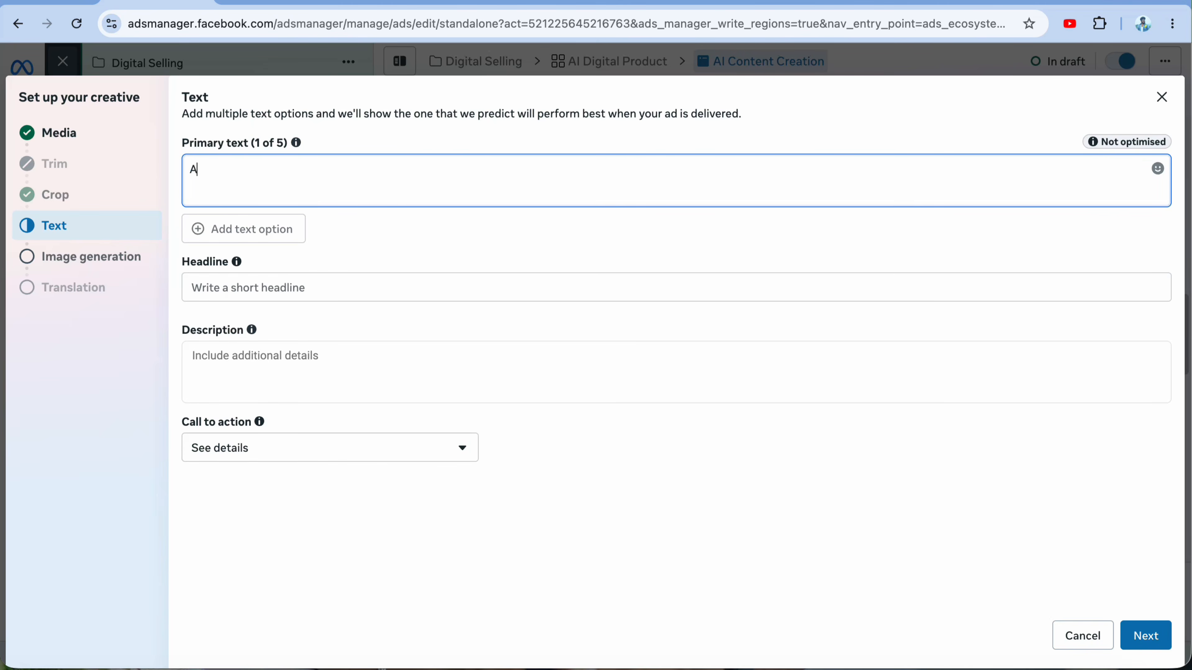
type("AI Content Creat")
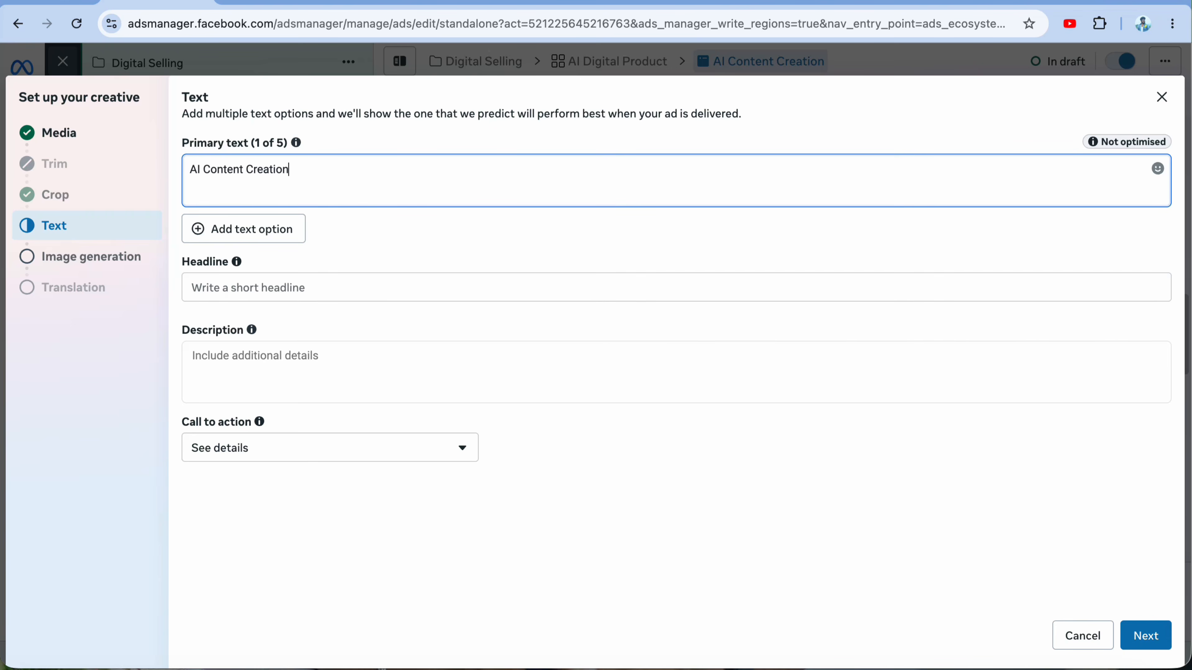
type("ion")
left_click_drag(323, 171, 159, 167)
key("ctrl+c")
left_click(350, 295)
key("ctrl+v")
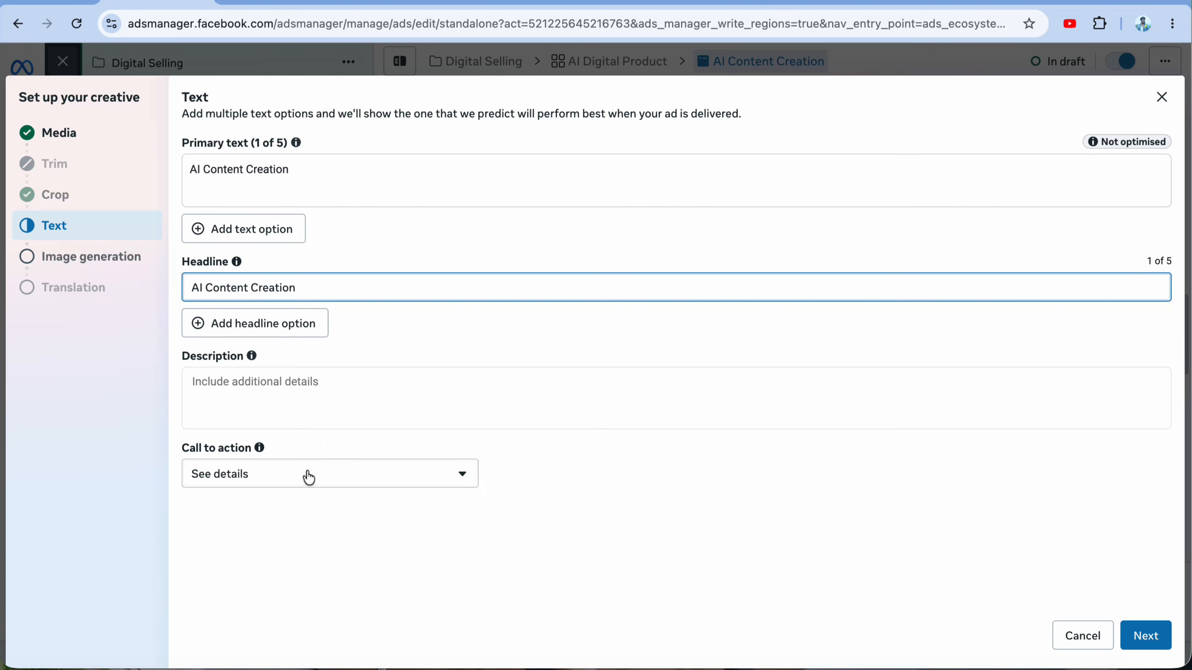
left_click(298, 400)
key("ctrl+v")
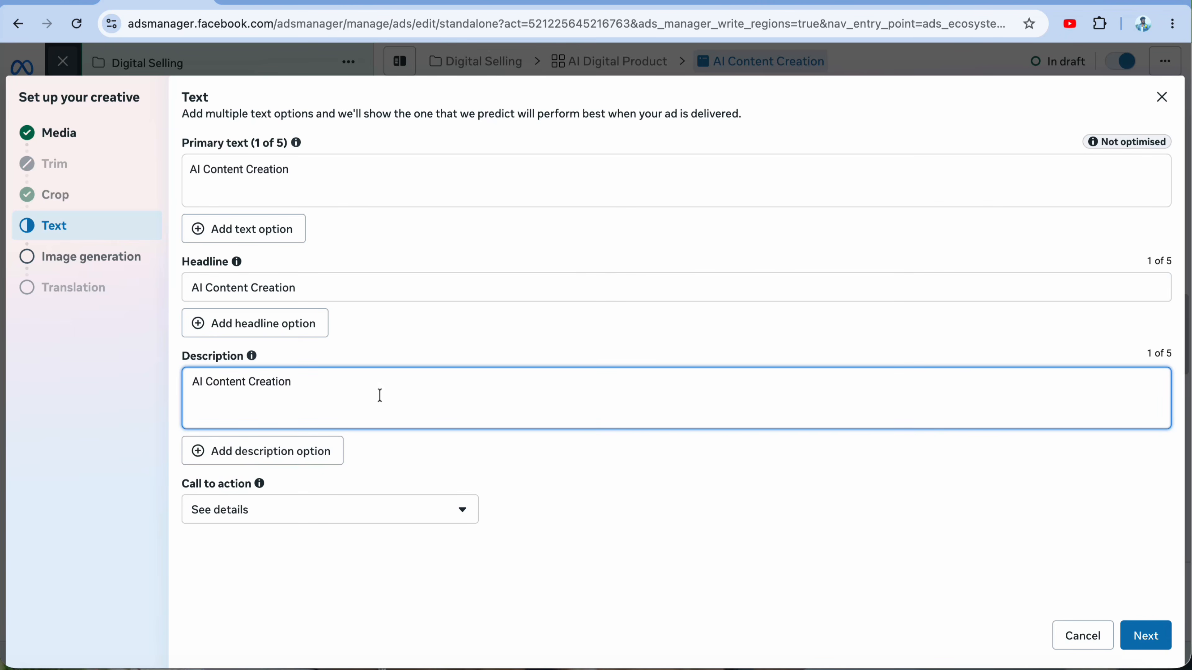
Set the call to action to Learn more and finish the creative setup without any AI-generated images
left_click(389, 514)
scroll(309, 473, "down", 1)
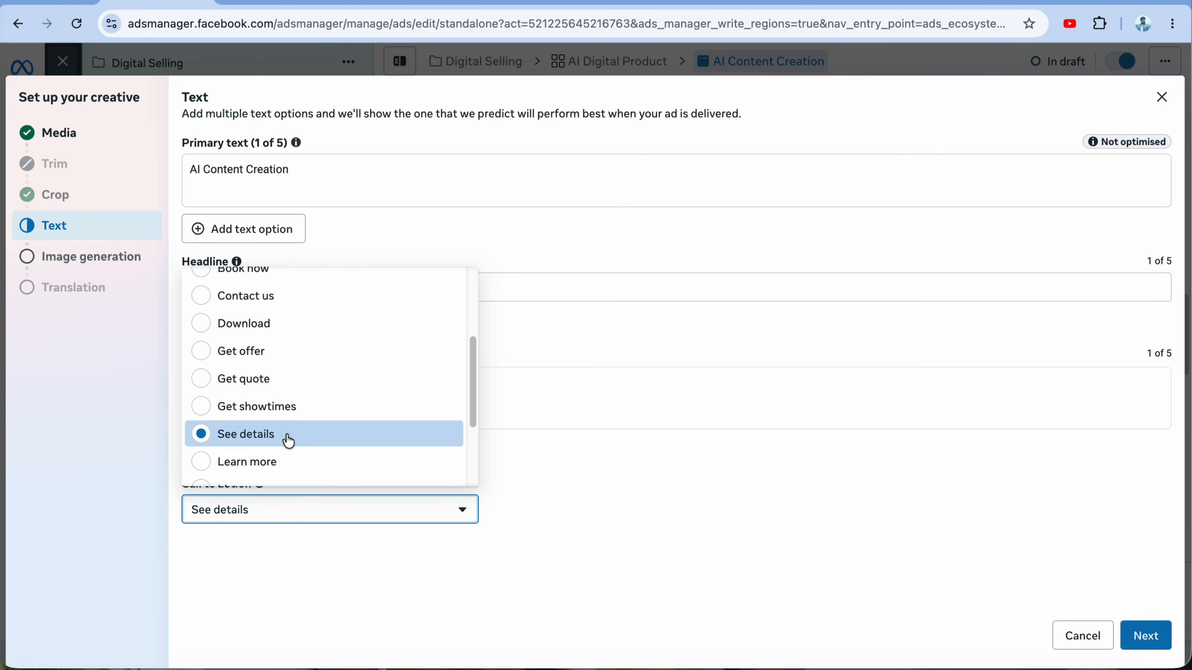
scroll(289, 451, "down", 1)
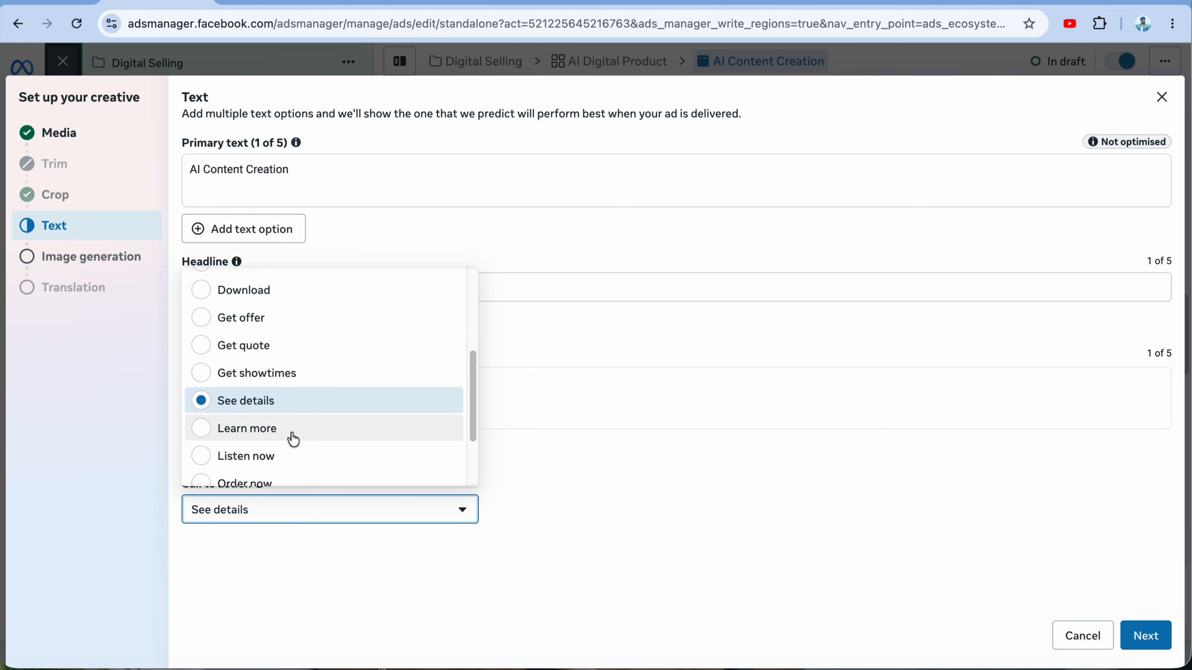
scroll(290, 439, "down", 1)
left_click(290, 425)
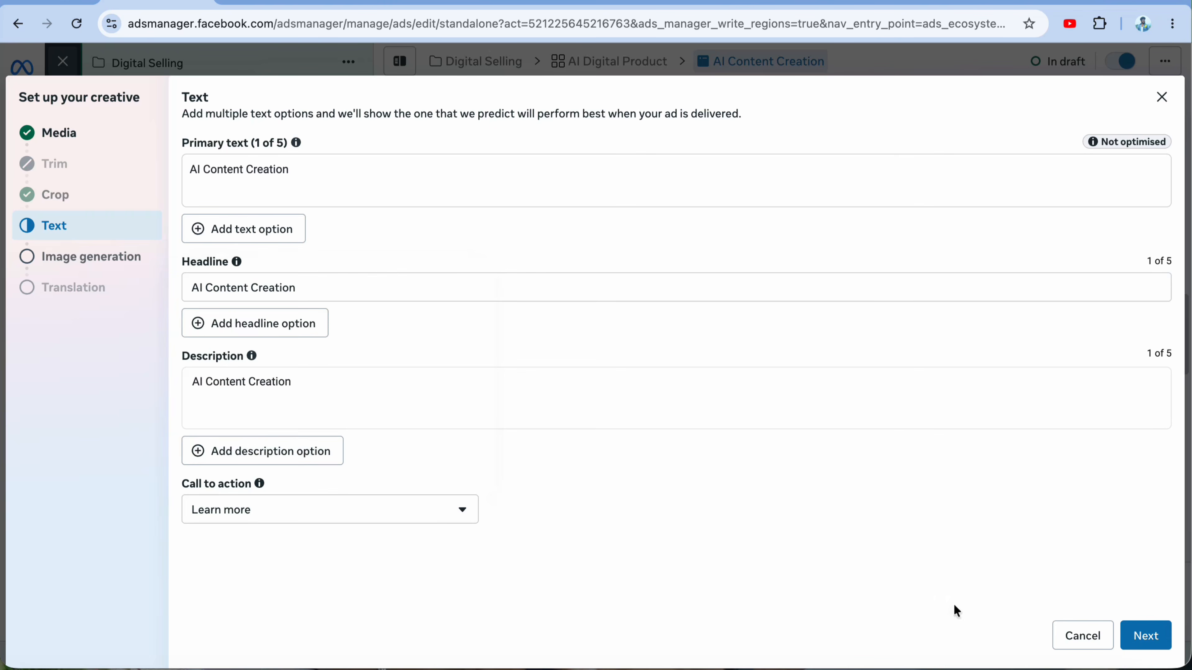
left_click(1143, 640)
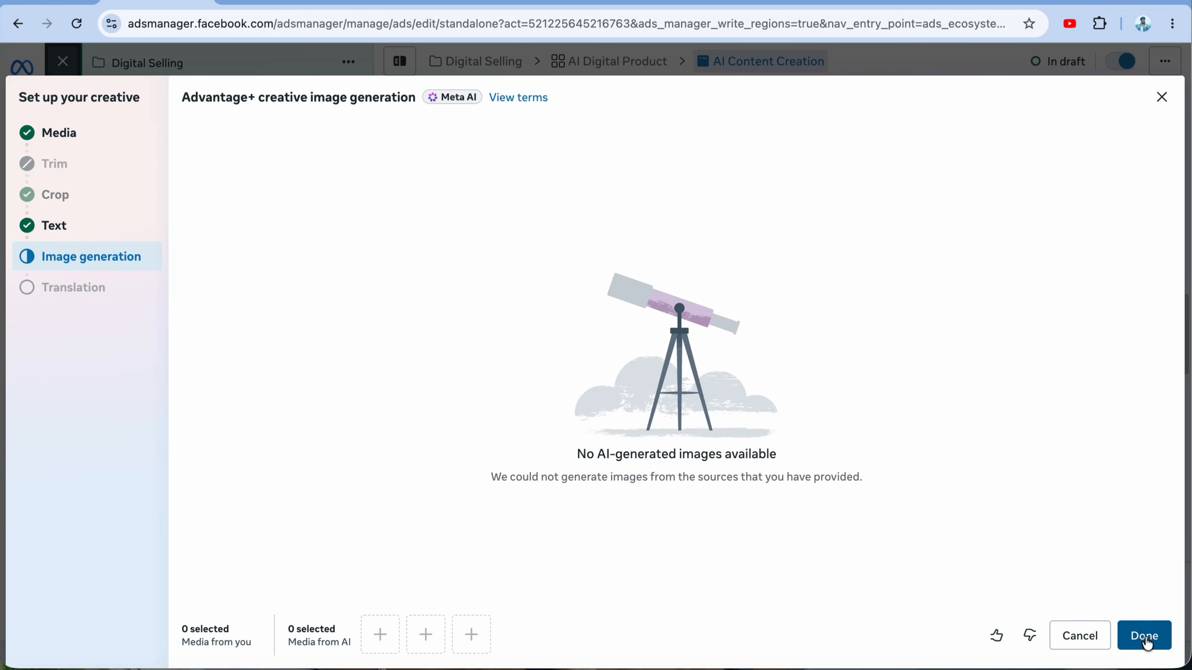
left_click(1144, 639)
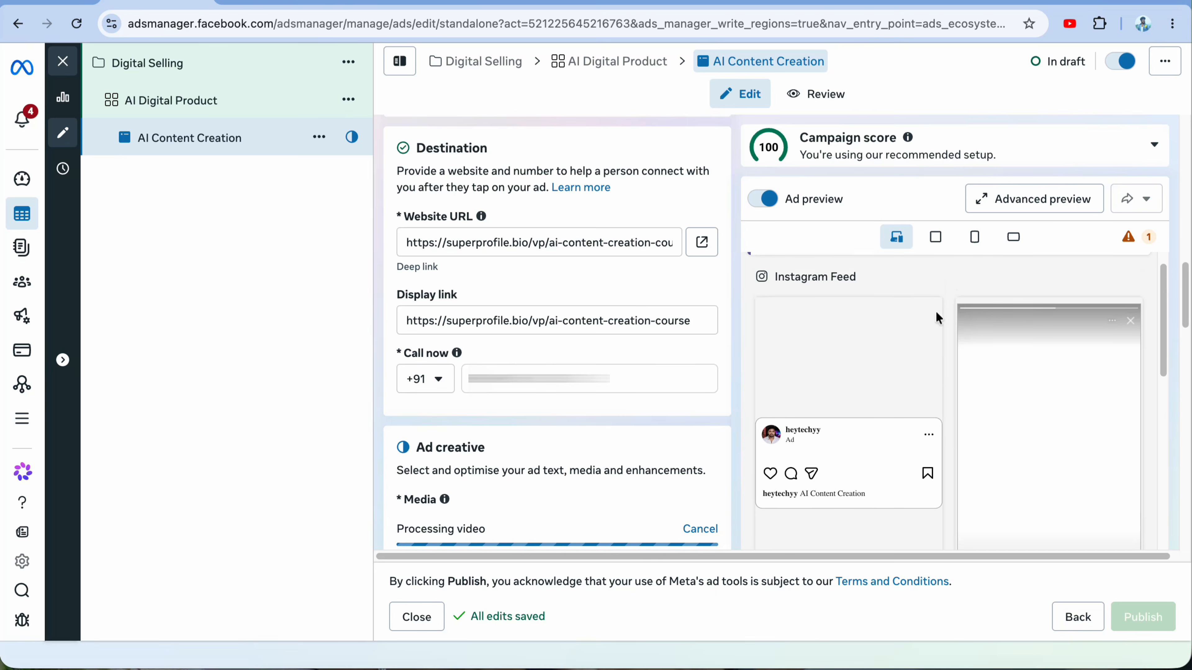
Review the ad previews in the square and vertical formats and check the creative's media and text
left_click(938, 244)
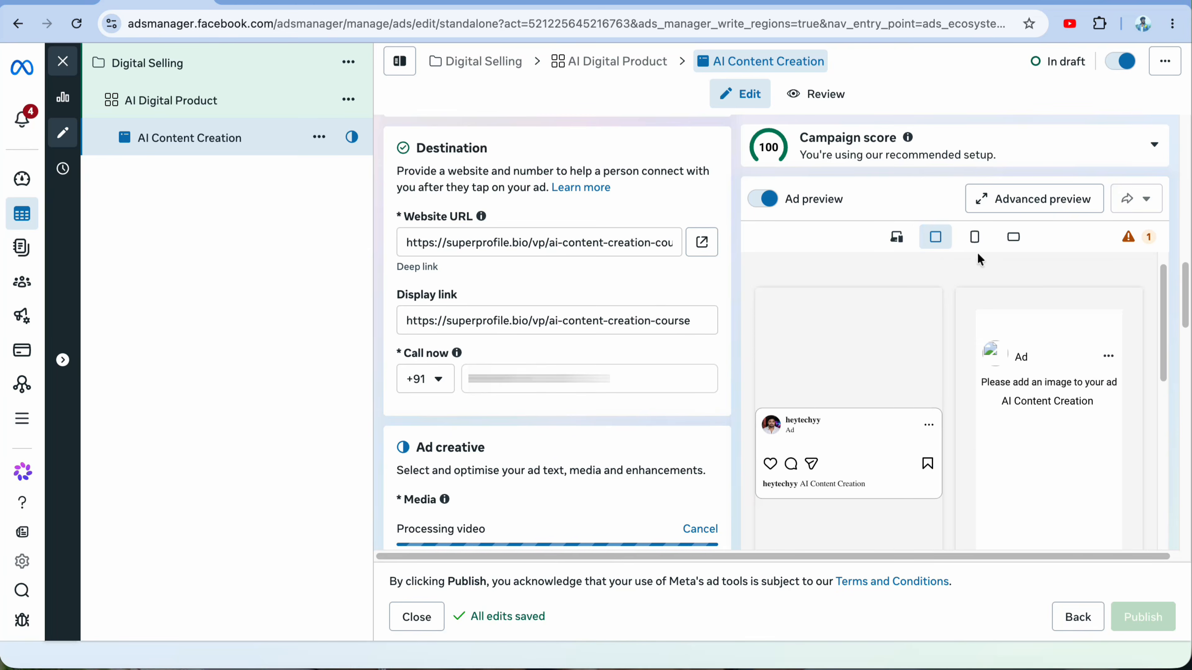
scroll(444, 260, "down", 5)
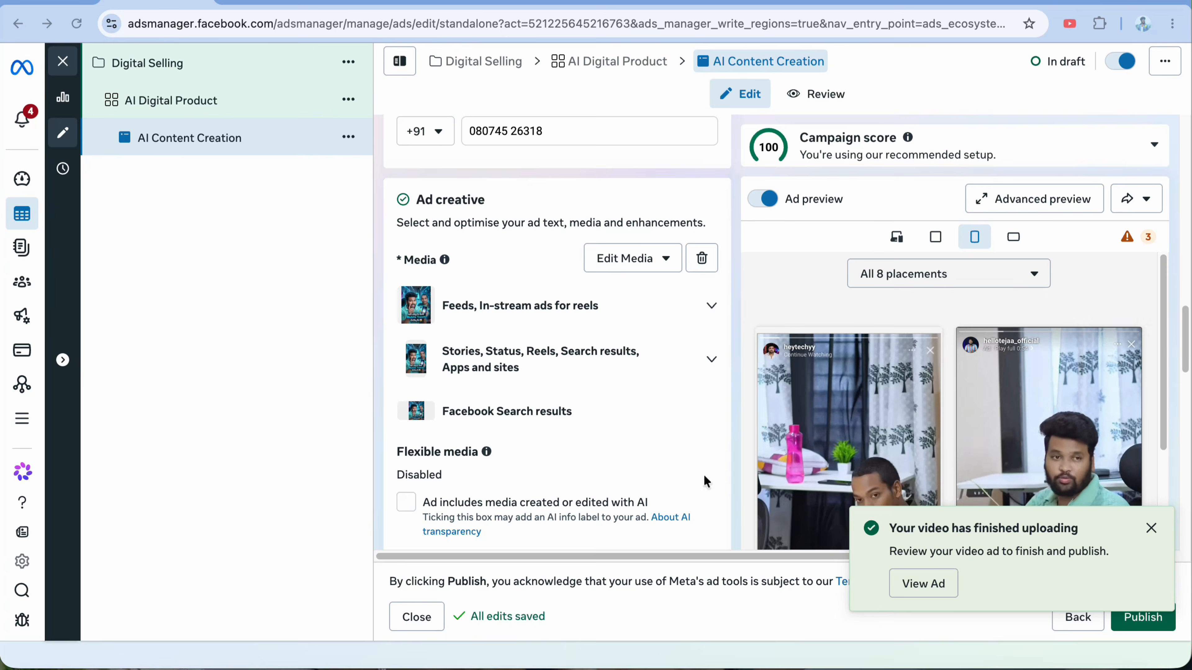
left_click(658, 261)
left_click(561, 263)
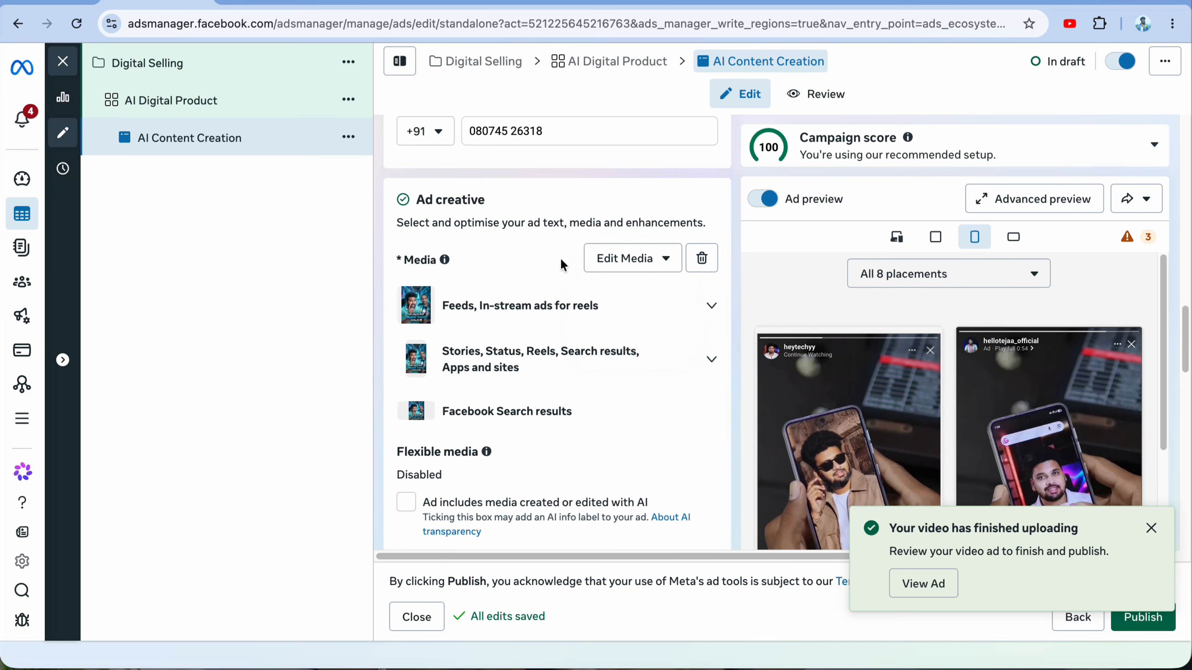
scroll(567, 311, "down", 5)
scroll(957, 366, "down", 10)
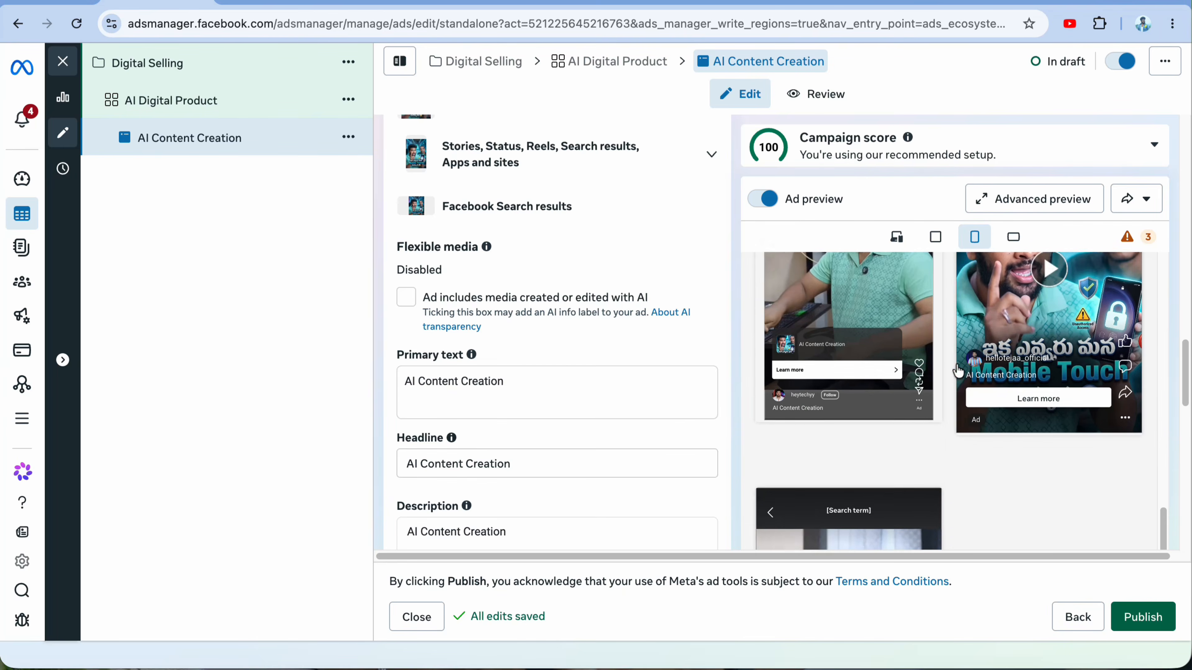
scroll(894, 365, "down", 4)
scroll(612, 279, "up", 10)
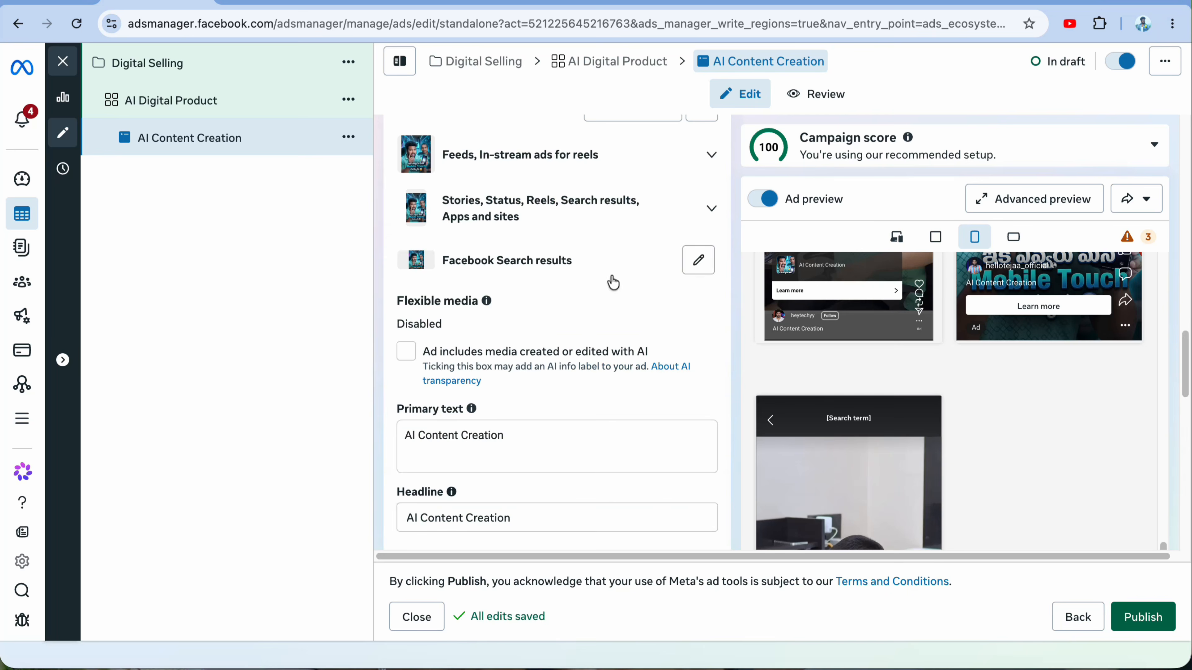
Publish the campaign, ad set and ad, and look over the ad's delivery, results and cost columns
left_click(1141, 618)
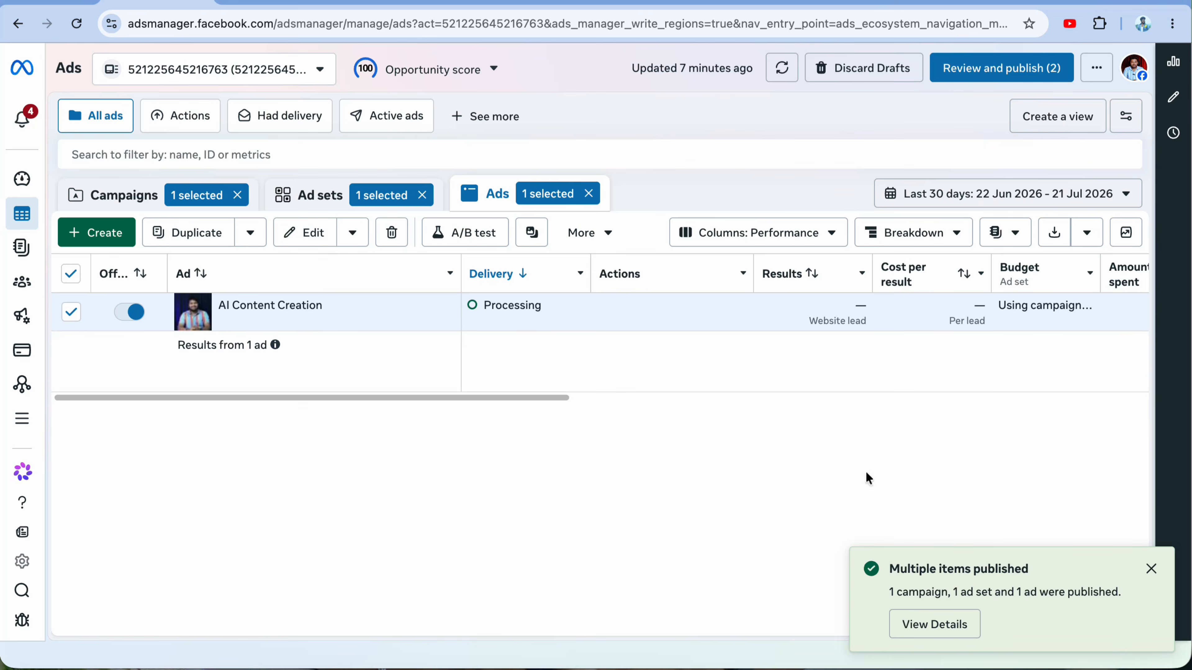
mouse_move(556, 305)
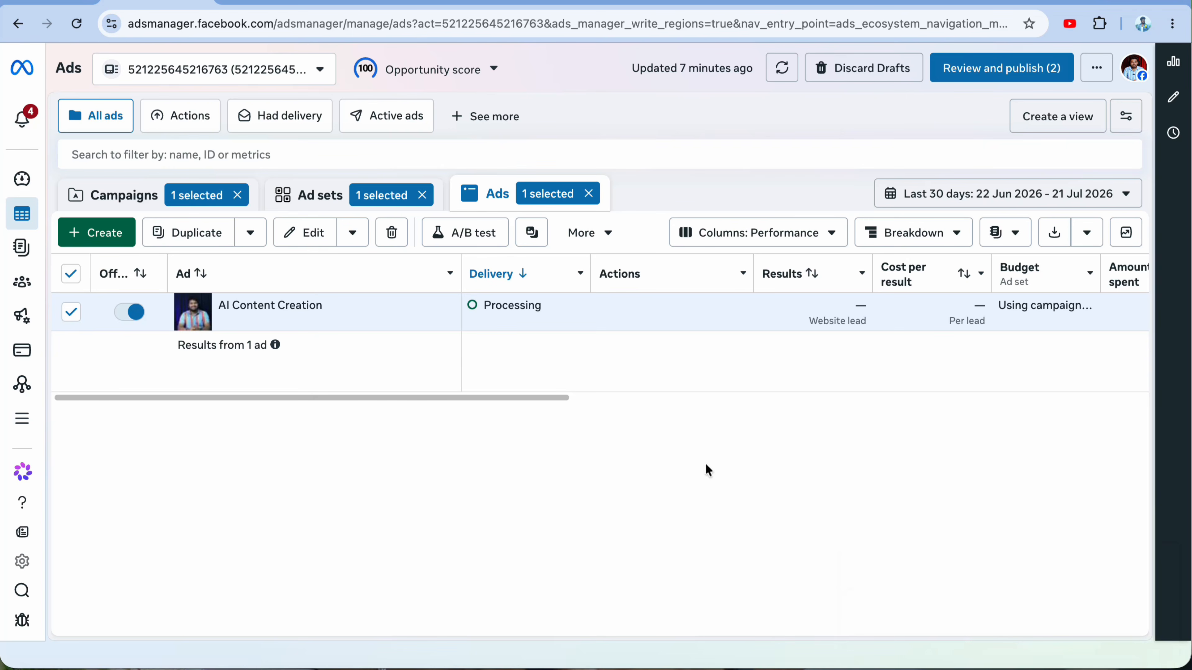
mouse_move(460, 347)
mouse_move(767, 307)
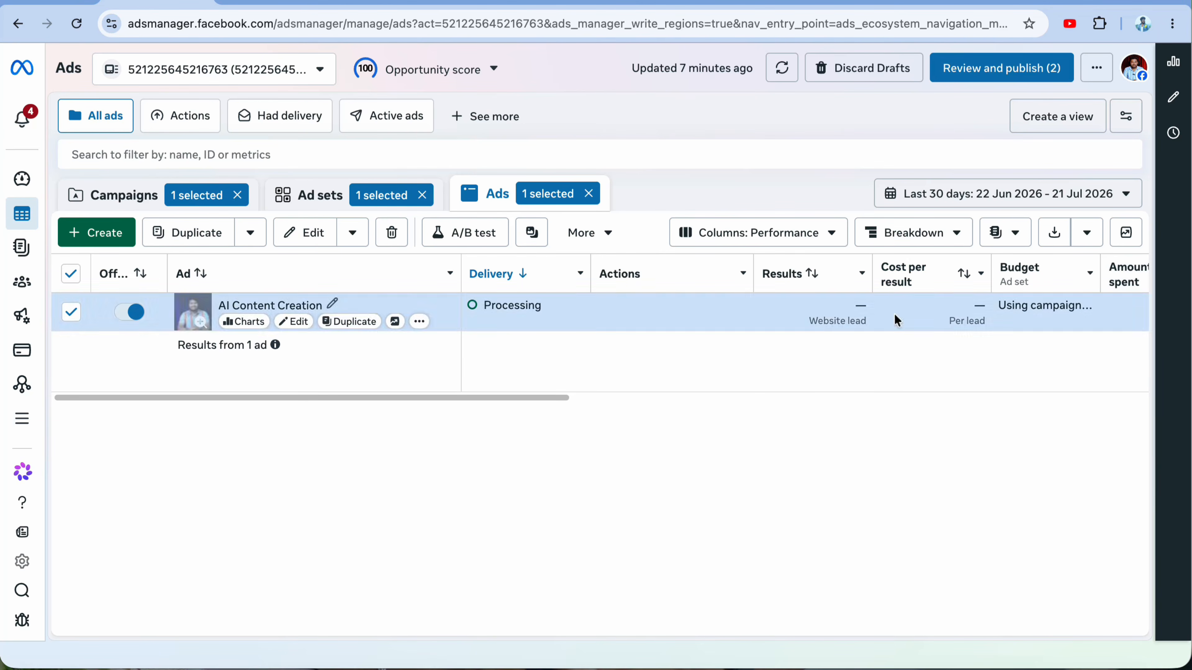
left_click_drag(444, 395, 1042, 384)
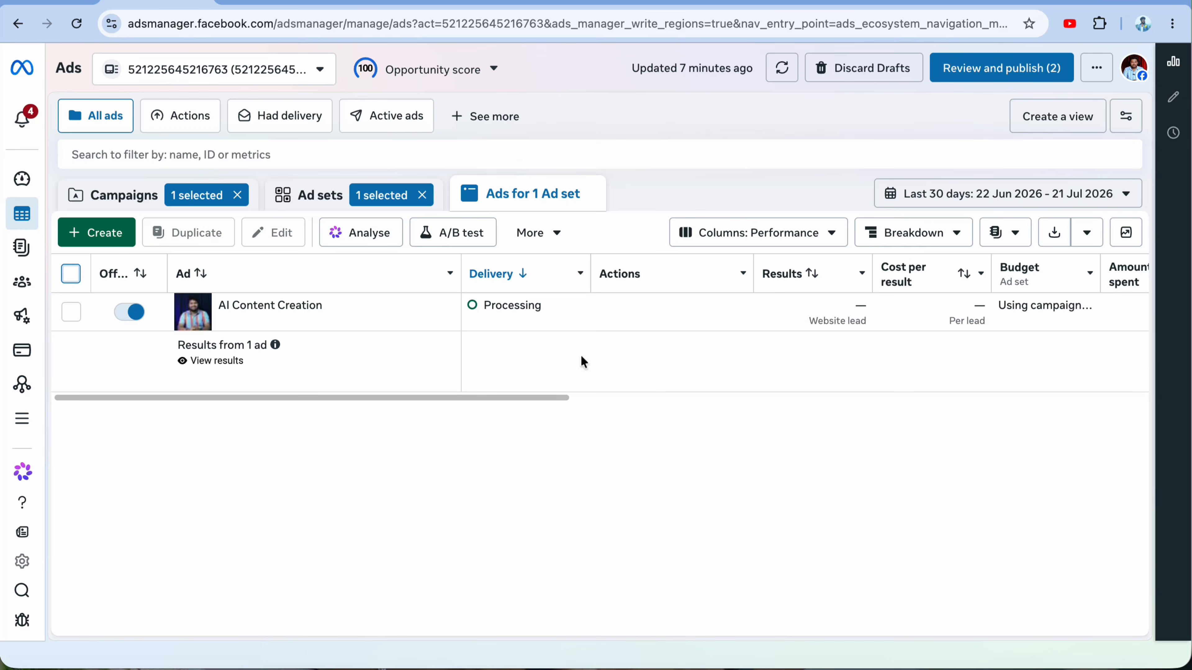
Switch to the SuperProfile AI Content Creation Course page and look through its description, instructor and testimonials
mouse_move(532, 327)
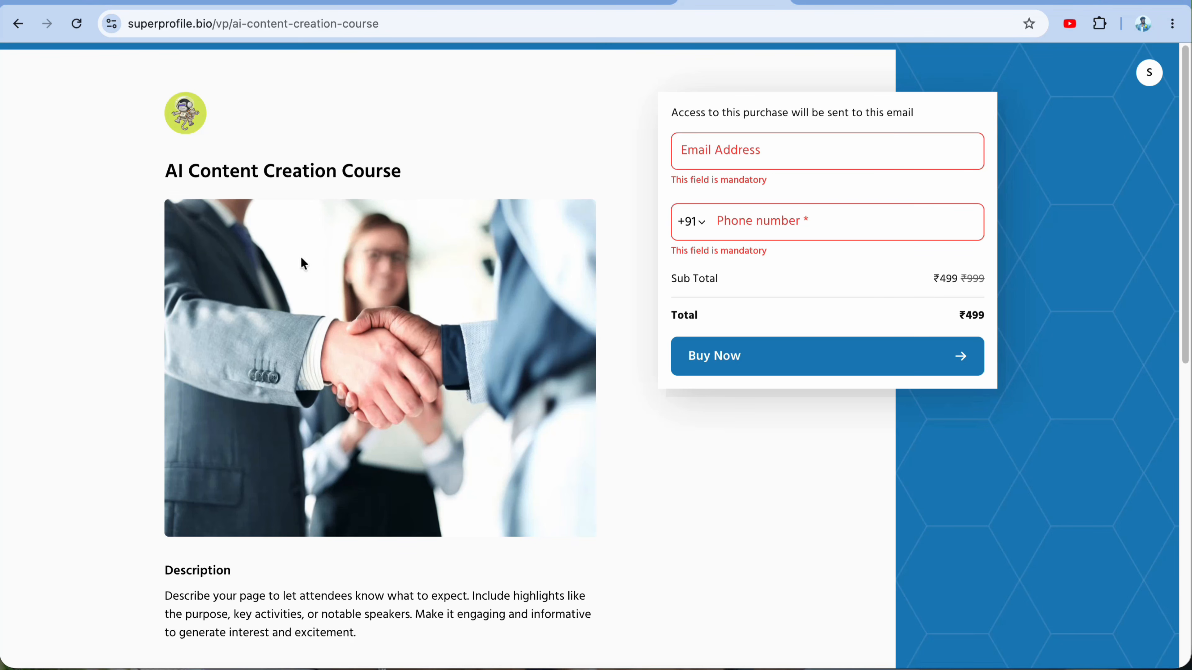
scroll(367, 313, "down", 10)
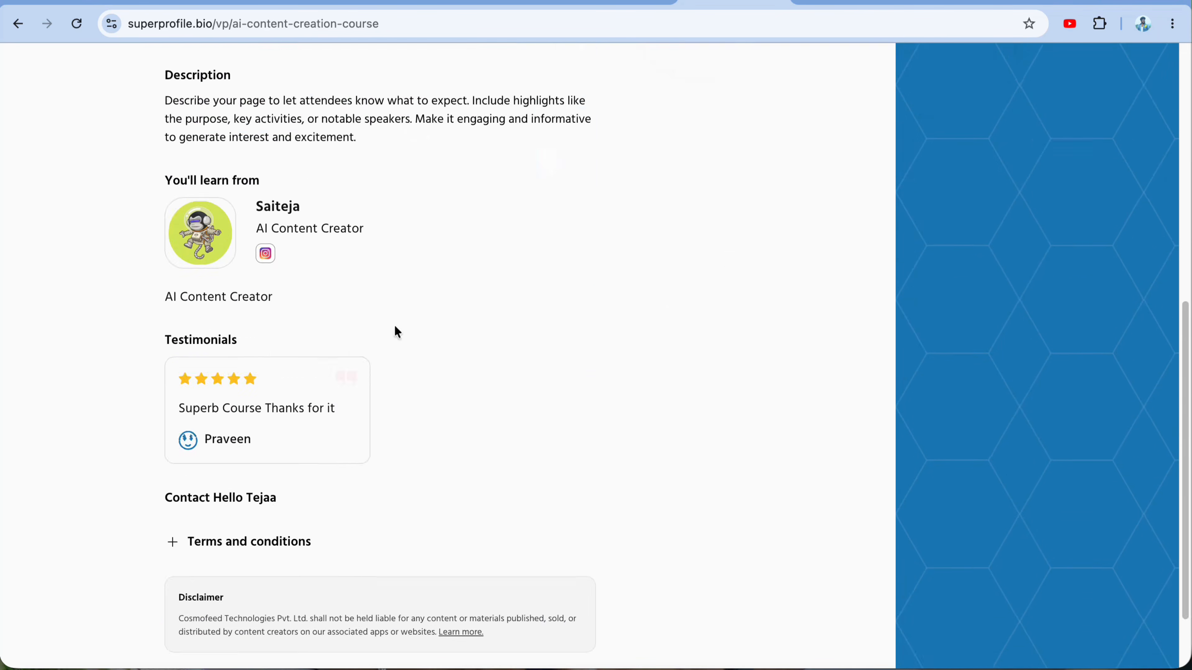
Review the AI Content Creation Course page from the purchase form and price down to the terms and disclaimer
scroll(394, 326, "up", 10)
scroll(399, 274, "down", 5)
scroll(417, 299, "down", 5)
scroll(516, 291, "up", 10)
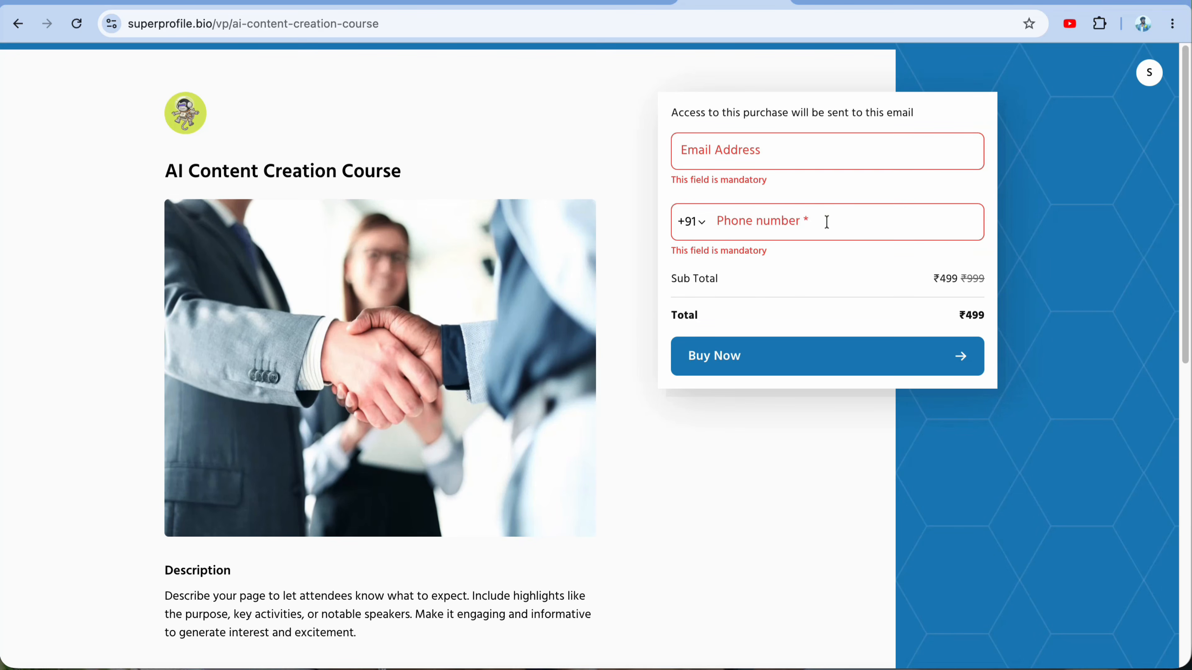
scroll(839, 233, "down", 1)
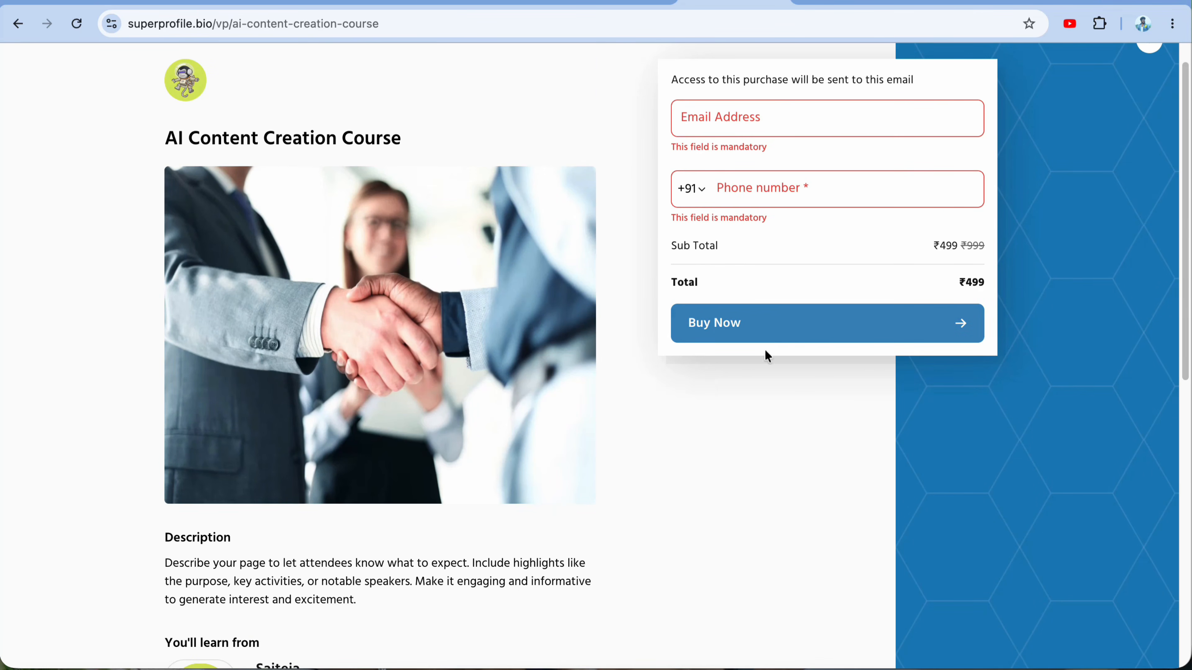
scroll(751, 366, "down", 10)
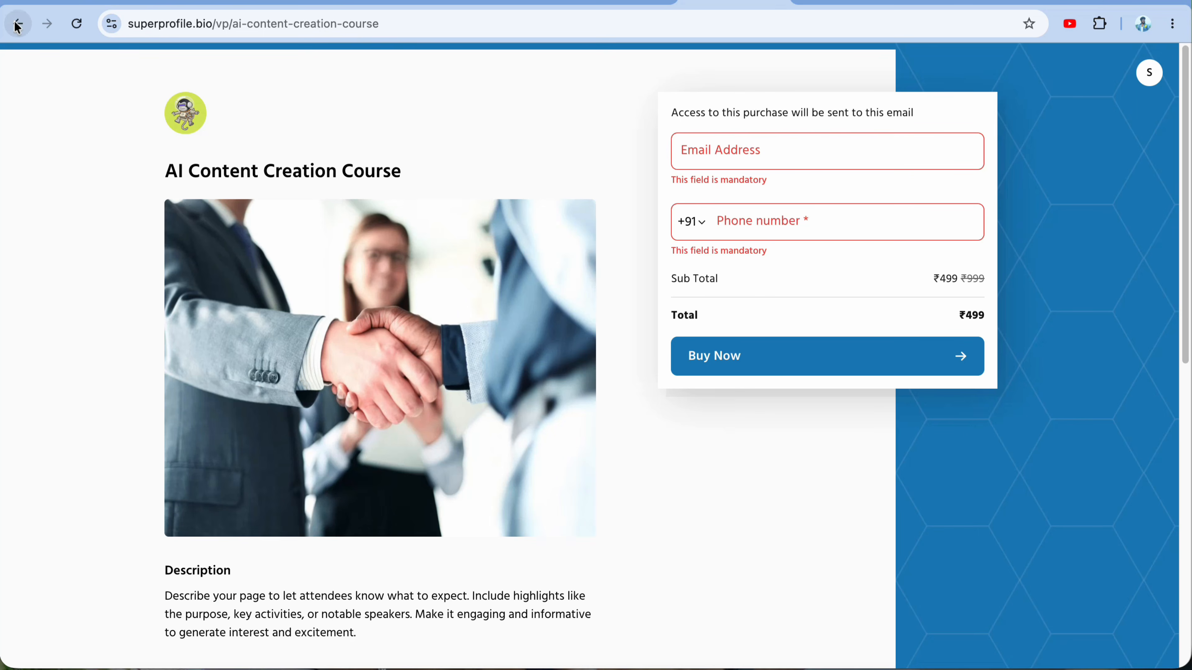
Return to the SuperProfile dashboard, open the AutoDM app and look through its statistics and list of automations
left_click(18, 25)
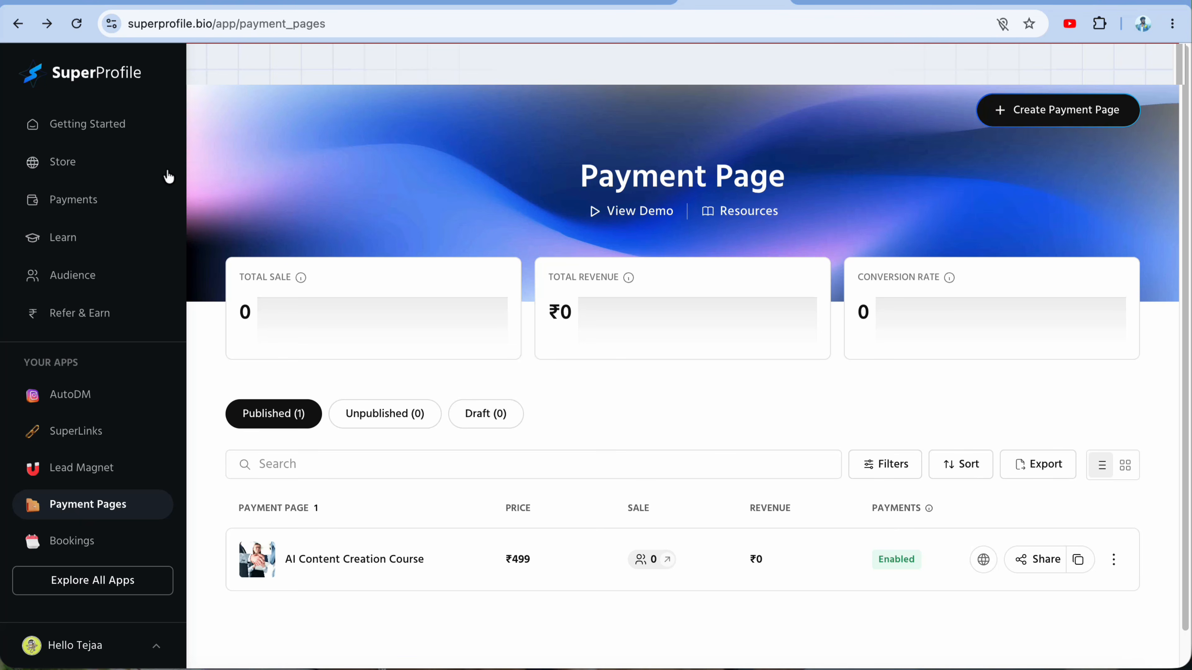
left_click(99, 397)
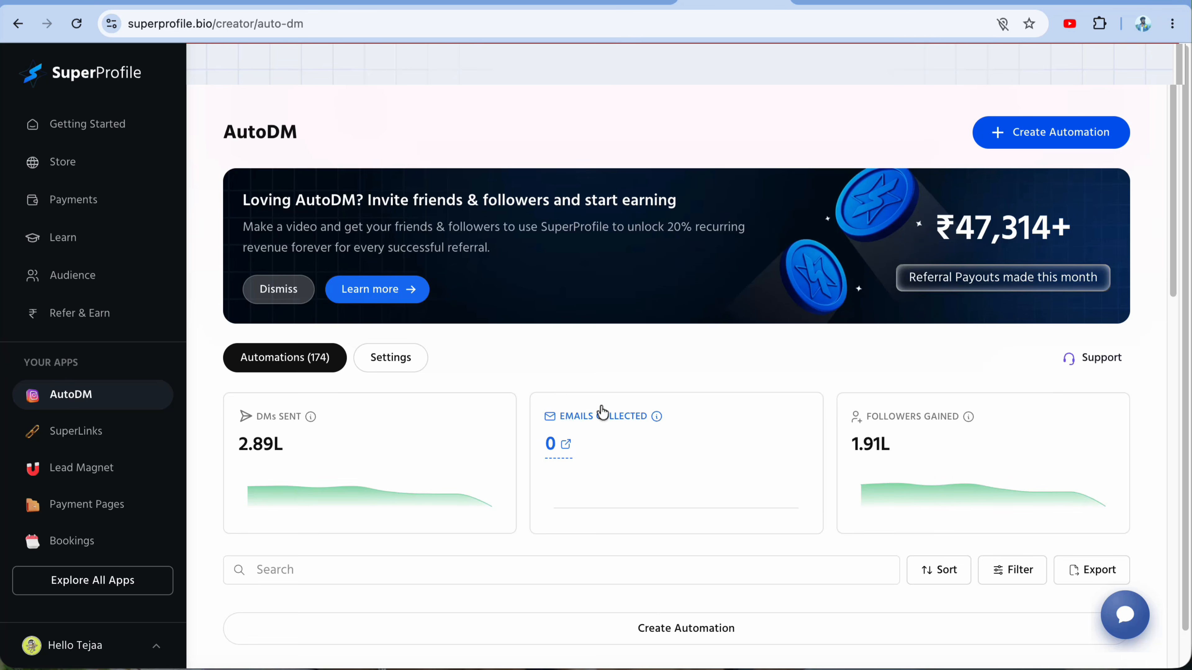
scroll(516, 423, "down", 1)
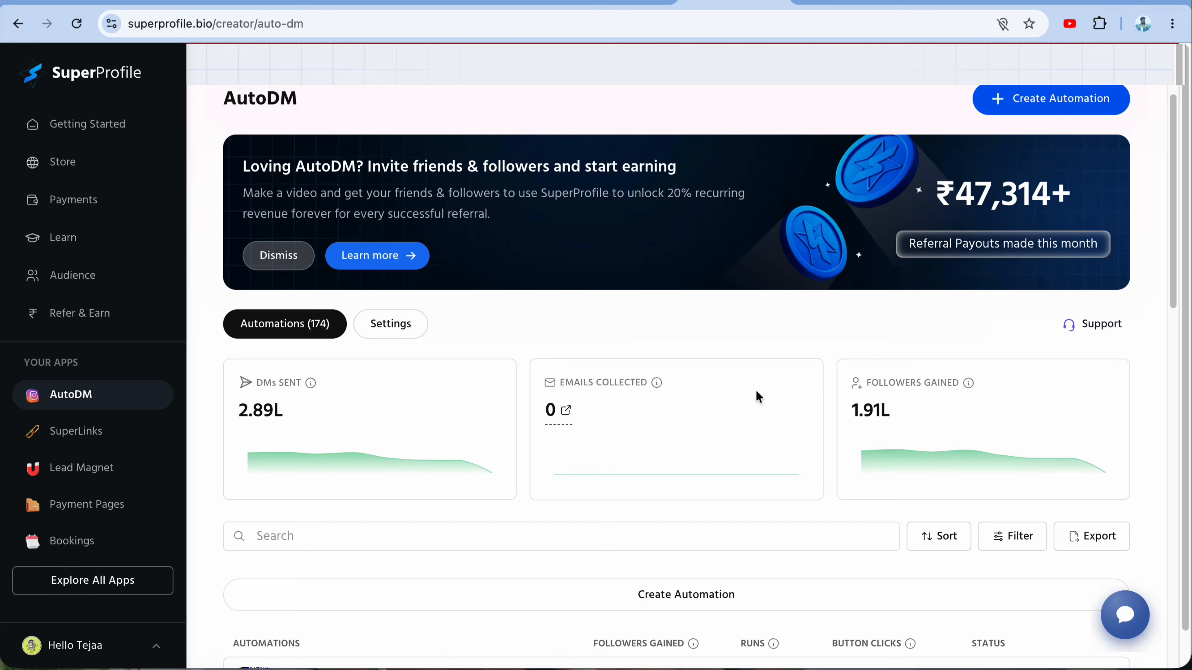
scroll(756, 392, "down", 15)
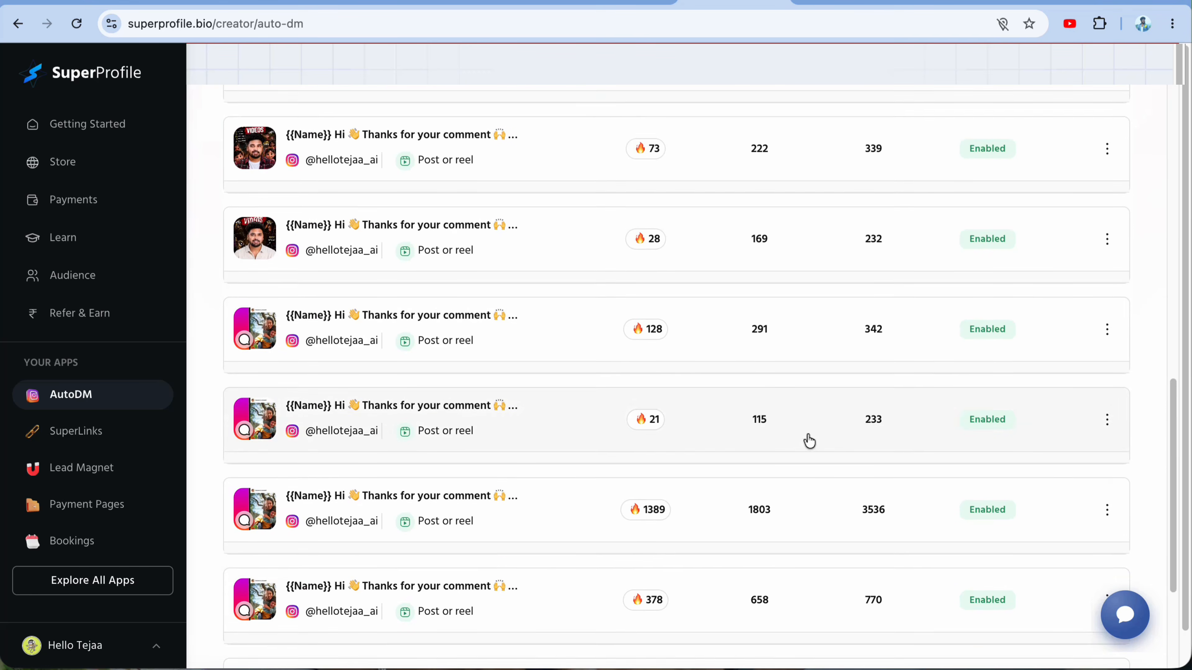
Switch to the SuperProfile Plans & Pricing page and compare the Starter, Creator and Pro plans
scroll(808, 436, "down", 4)
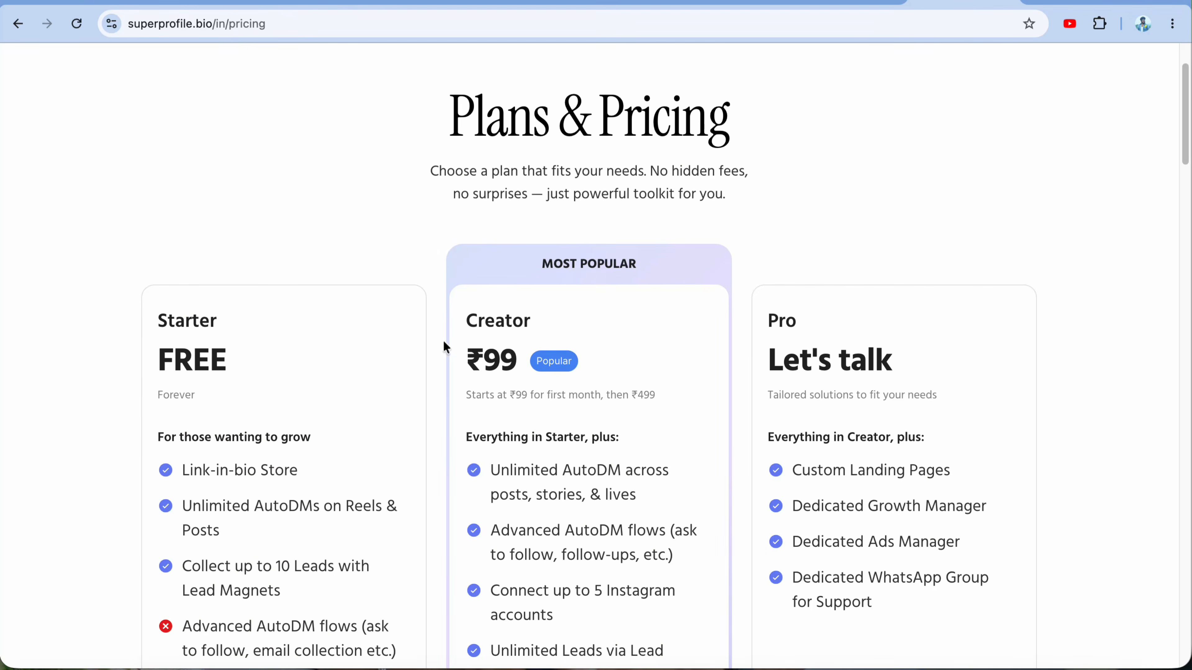
scroll(550, 358, "down", 1)
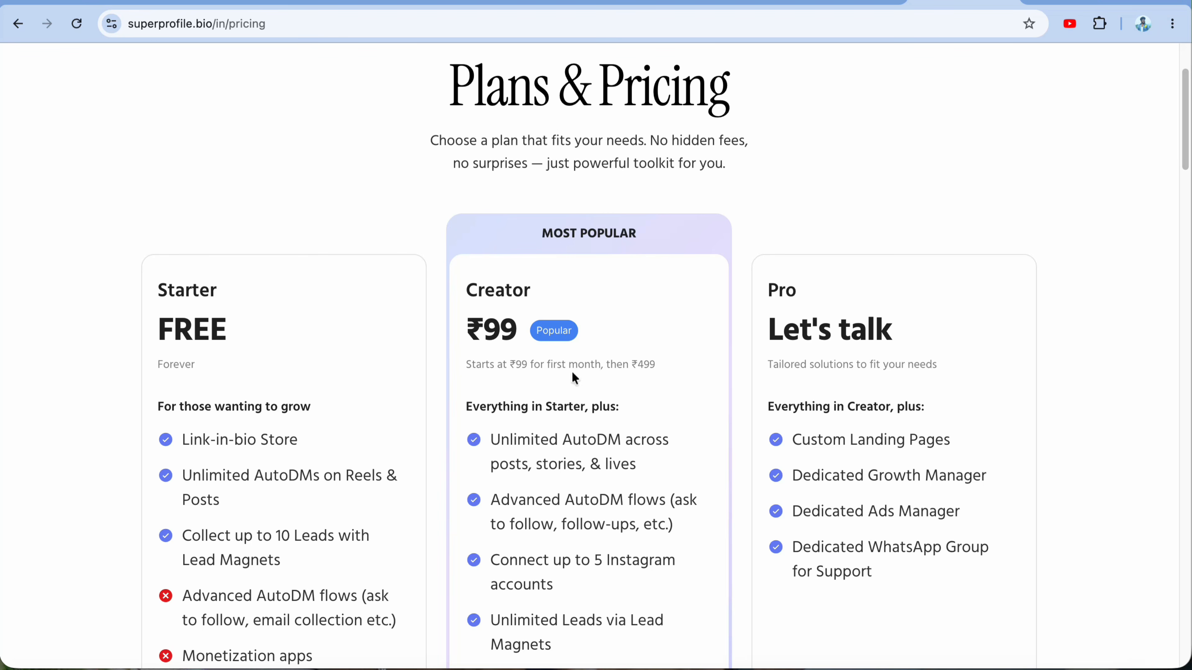